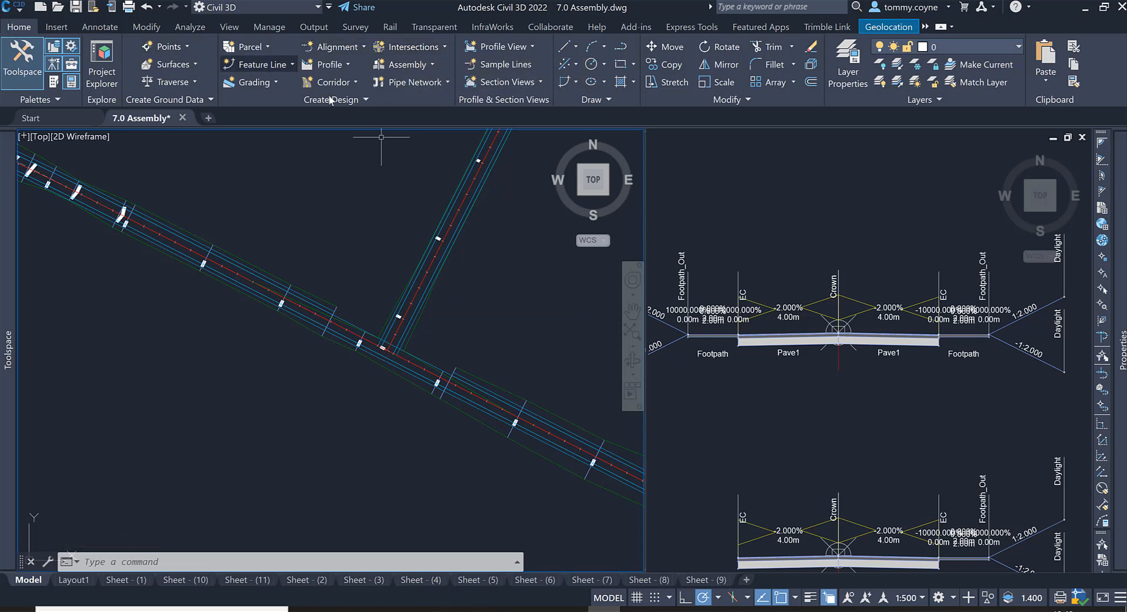
# Step: Start creating an intersection and pick the point where the side road's centreline meets the main road's centreline
pyautogui.click(418, 47)
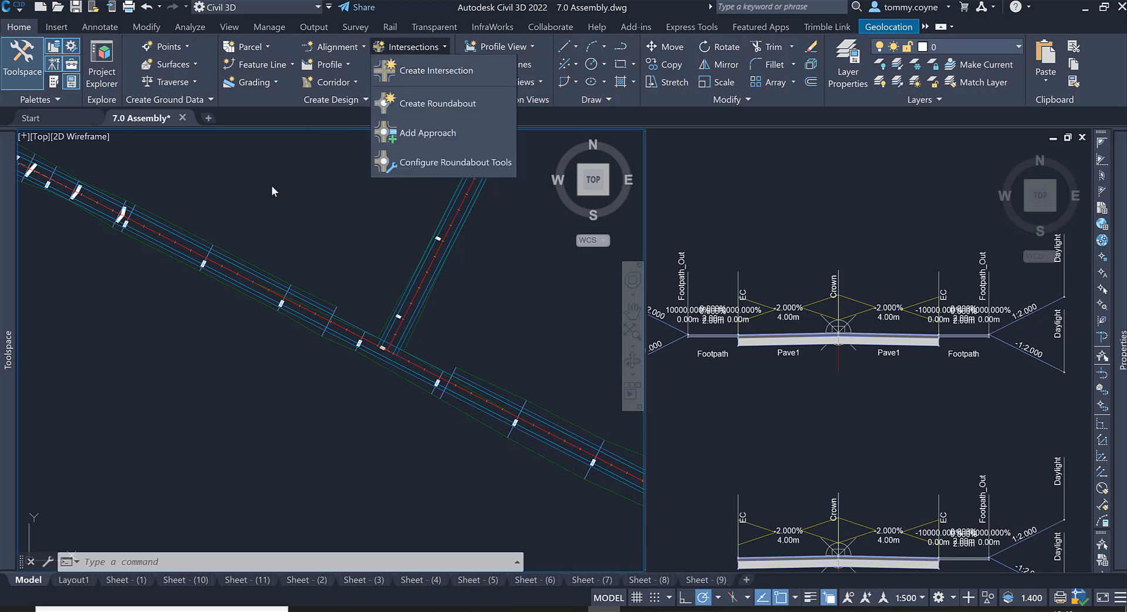
pyautogui.click(418, 71)
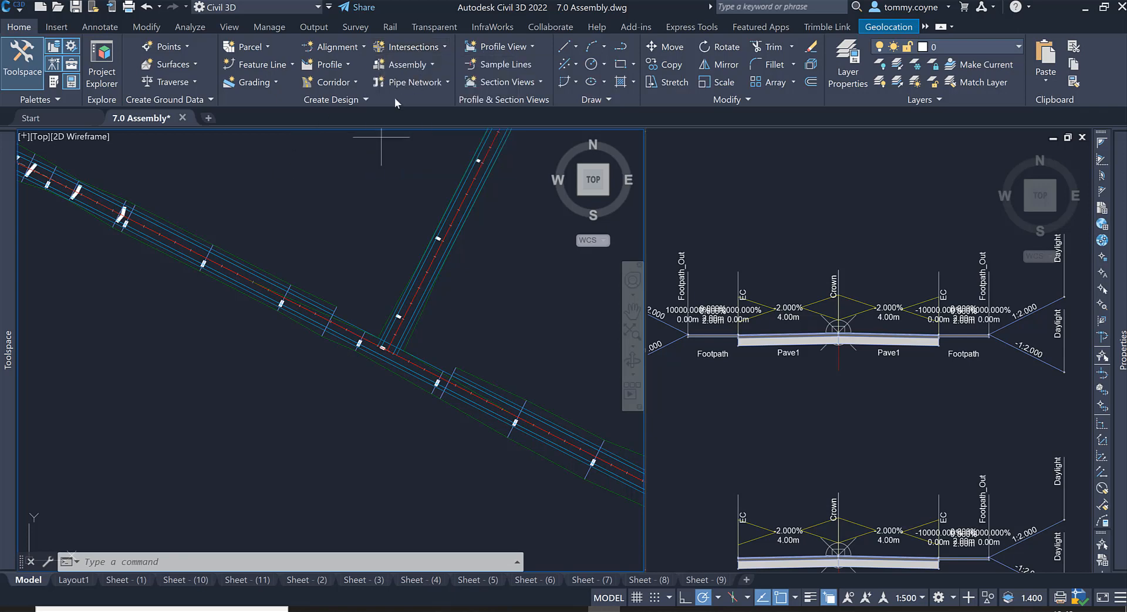
pyautogui.scroll(5, 352, 422)
pyautogui.scroll(2, 353, 376)
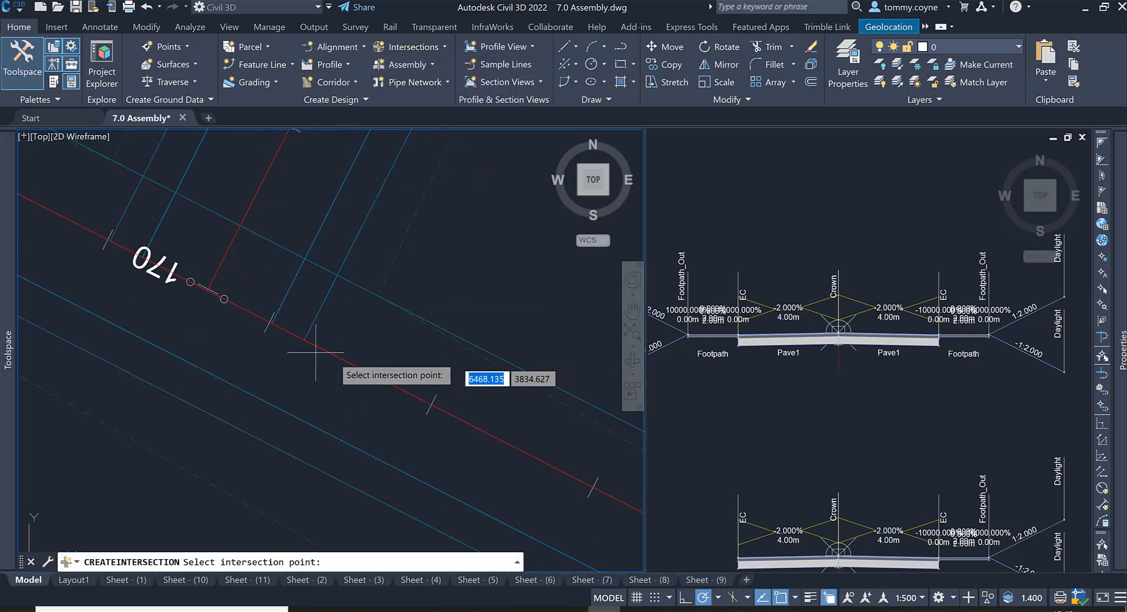
pyautogui.scroll(3, 223, 288)
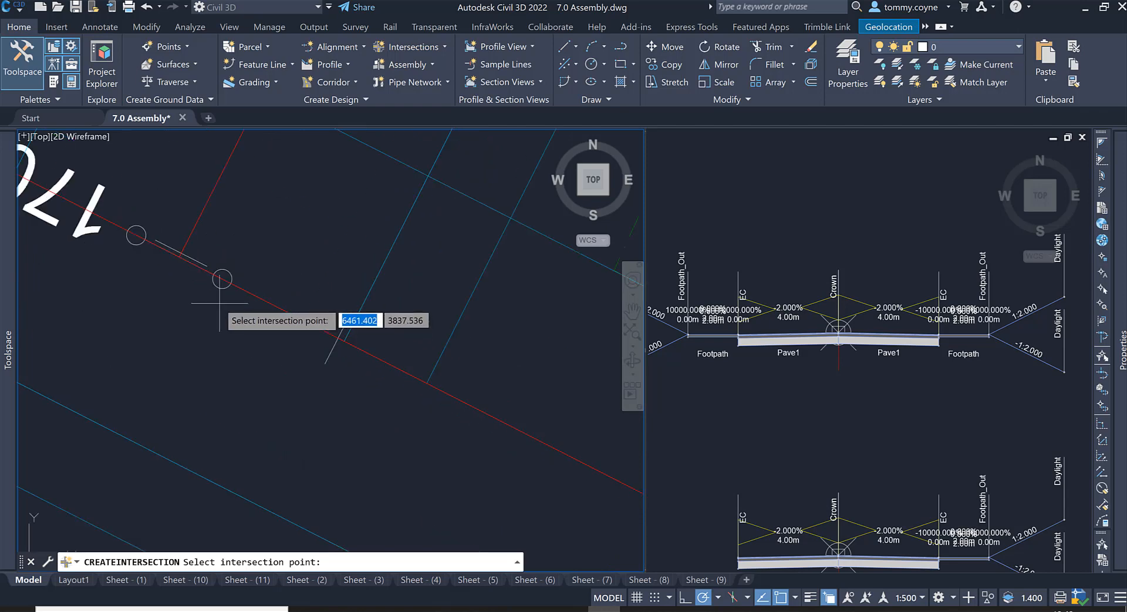
pyautogui.click(183, 263)
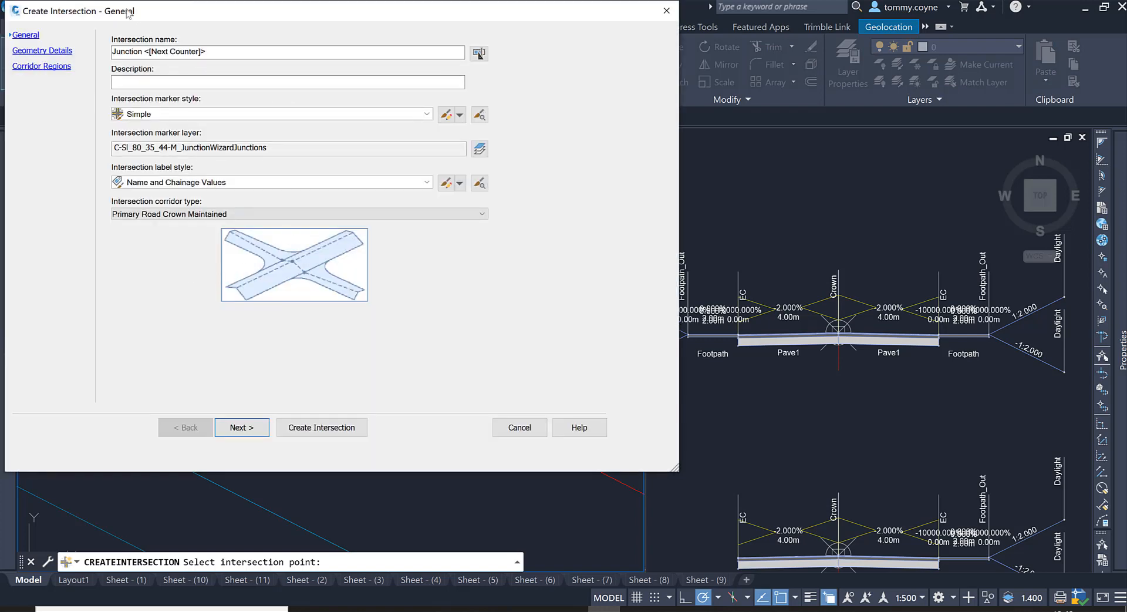
pyautogui.moveTo(128, 14)
pyautogui.mouseDown()
pyautogui.moveTo(292, 98)
pyautogui.moveTo(464, 80)
pyautogui.moveTo(473, 39)
pyautogui.mouseUp()
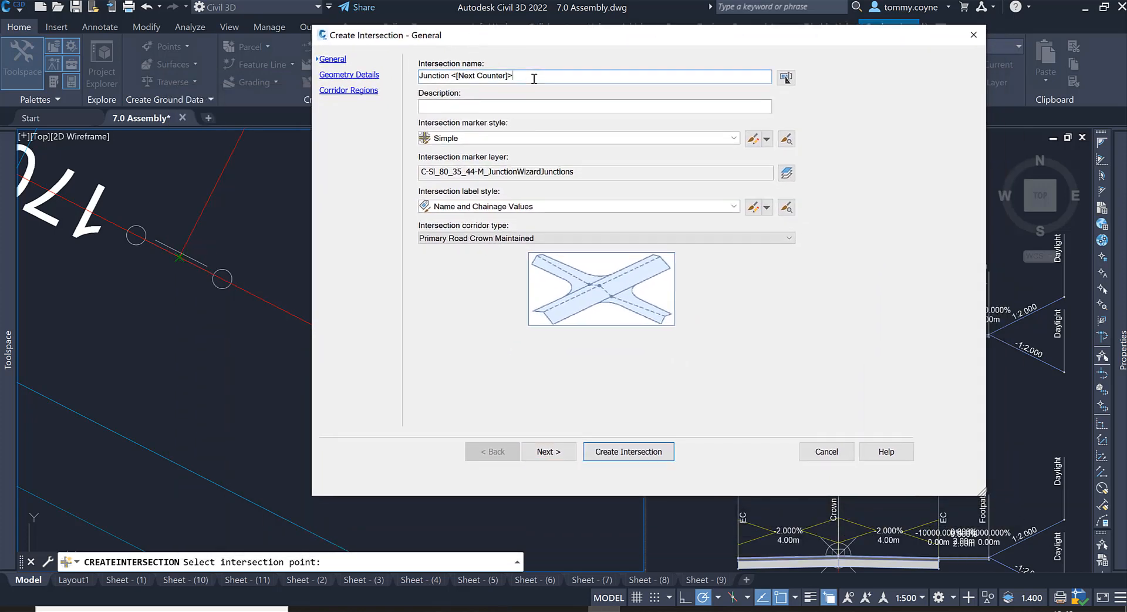
pyautogui.moveTo(534, 78); pyautogui.dragTo(424, 78)
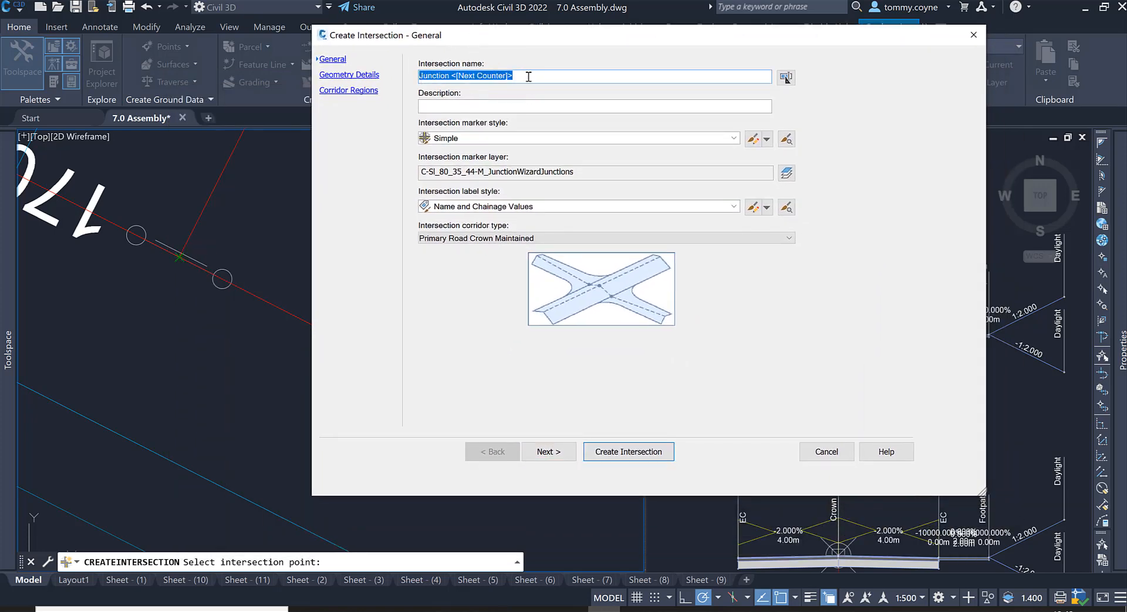
pyautogui.moveTo(528, 76); pyautogui.dragTo(420, 76)
pyautogui.click(452, 104)
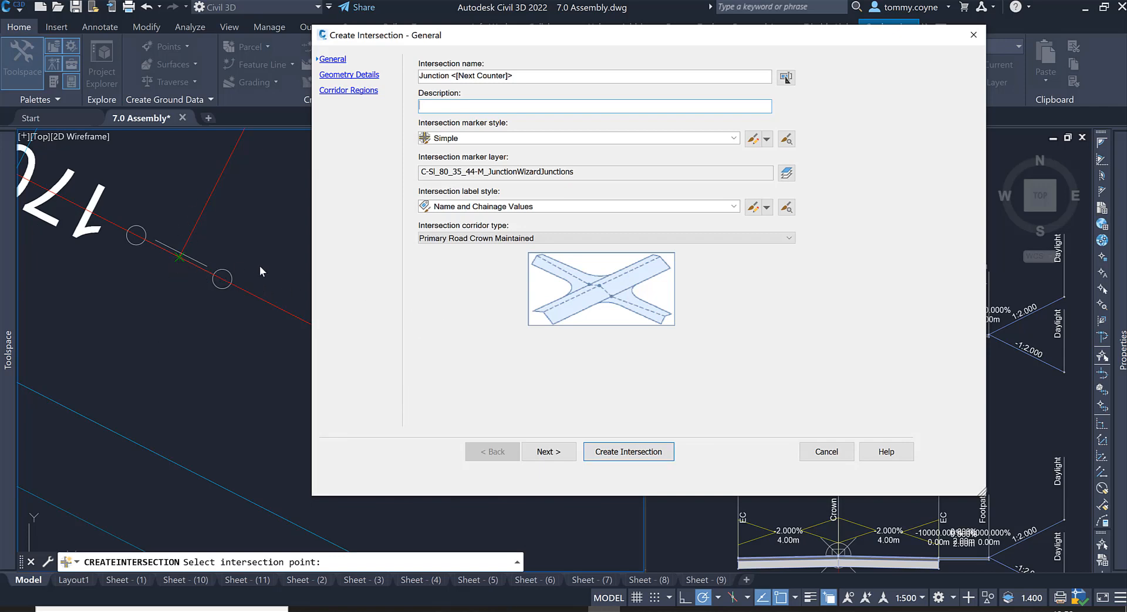
# Step: Compare All Crowns Maintained, set the corridor type to Primary Road Crown Maintained, and continue to the geometry details
pyautogui.click(608, 237)
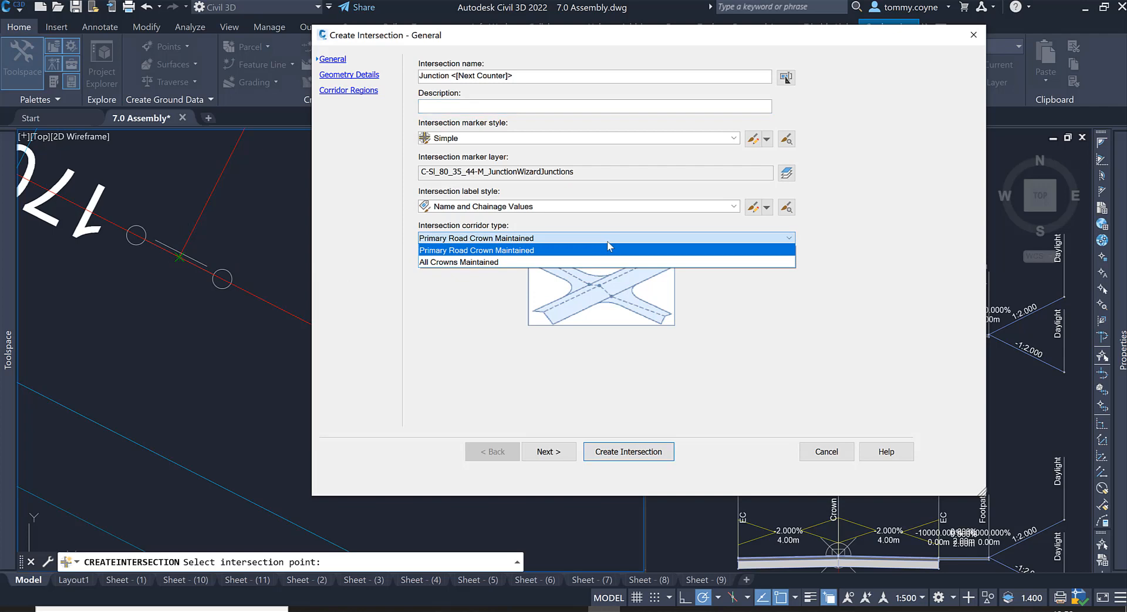
pyautogui.click(602, 262)
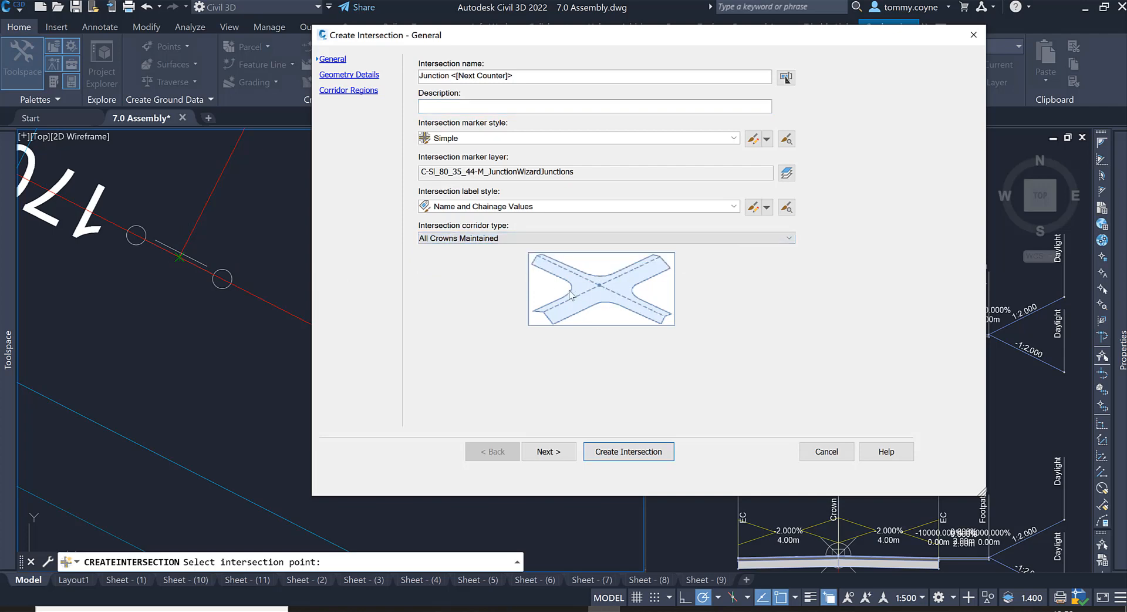
pyautogui.click(563, 239)
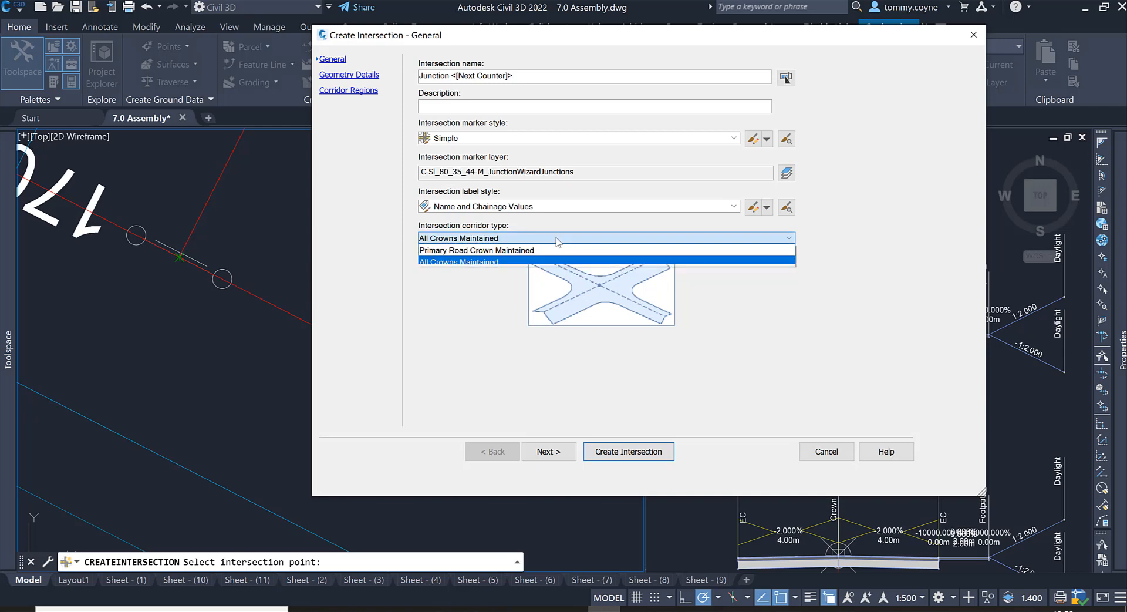
pyautogui.click(512, 252)
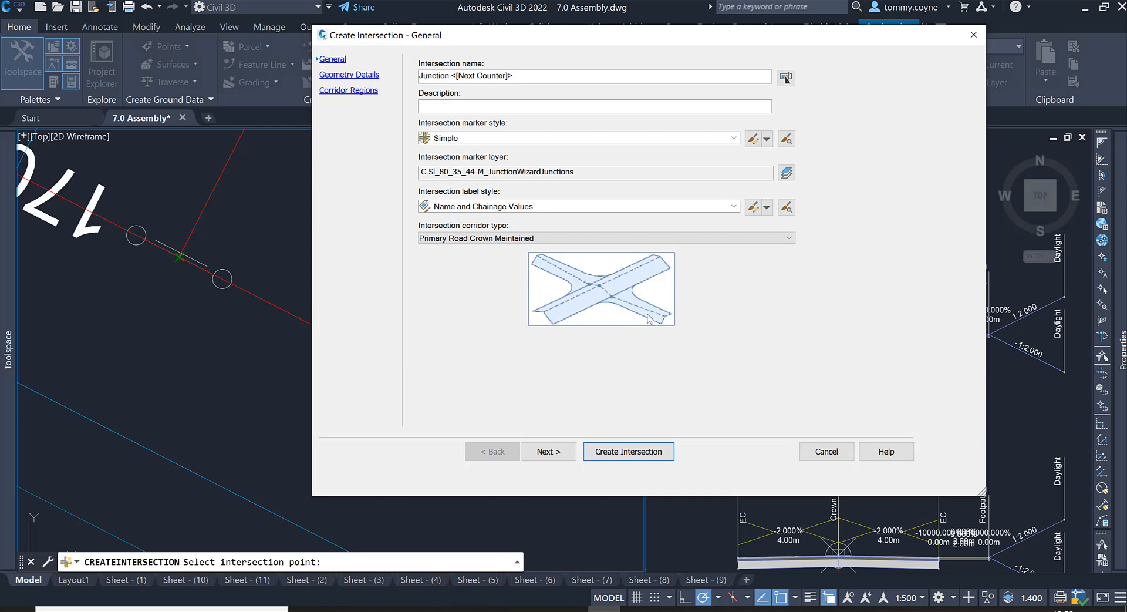
pyautogui.click(549, 452)
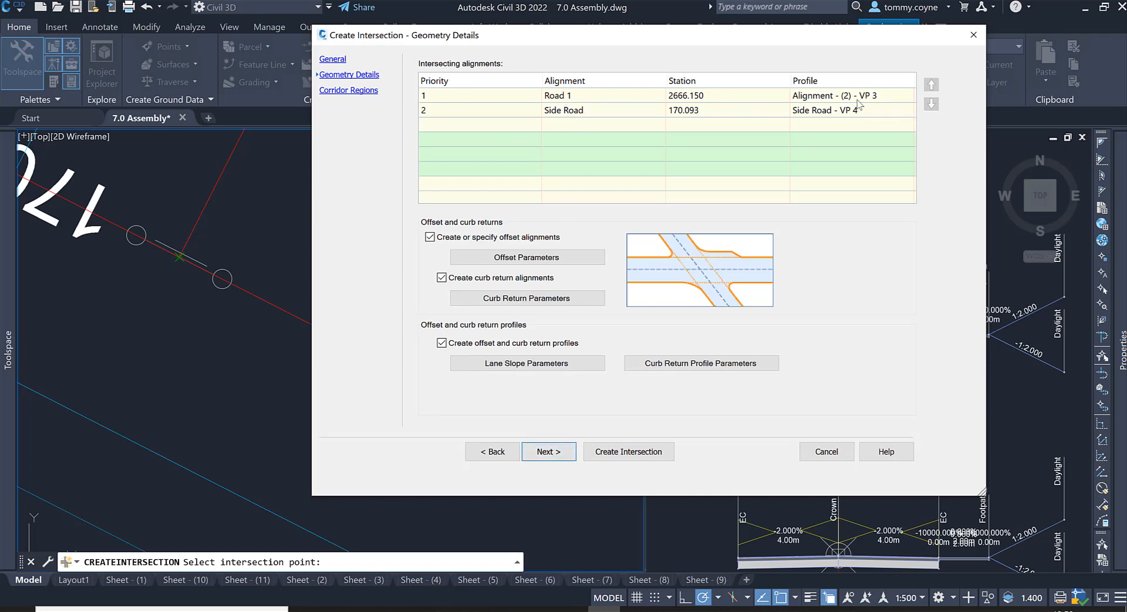
# Step: Check the profiles assigned to Road 1 and Side Road in the intersecting alignments table
pyautogui.click(880, 102)
pyautogui.click(880, 103)
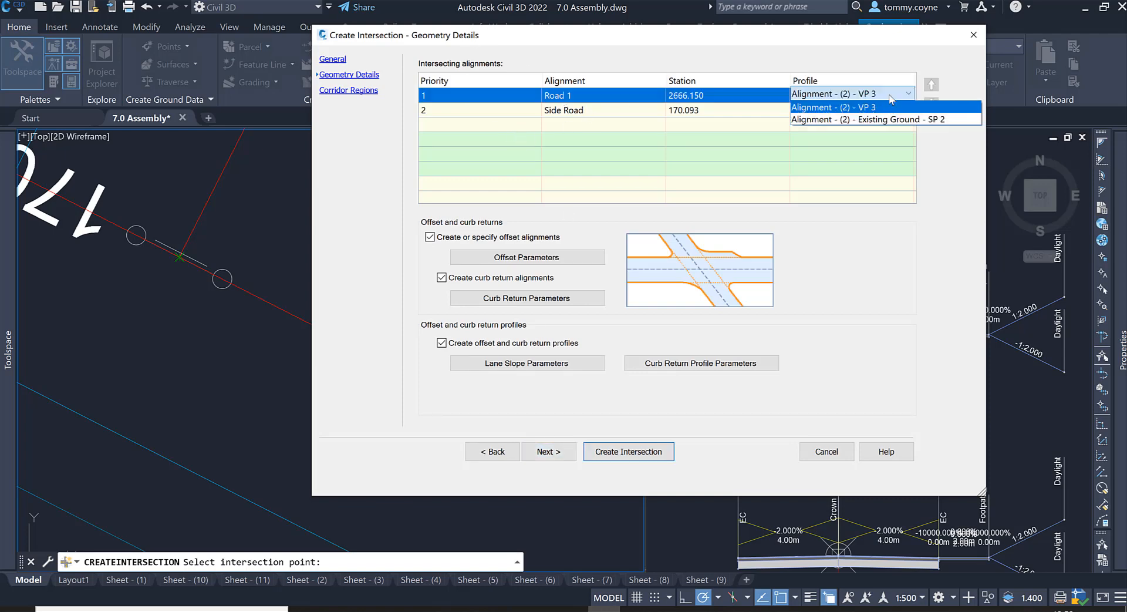
pyautogui.click(880, 111)
pyautogui.click(879, 111)
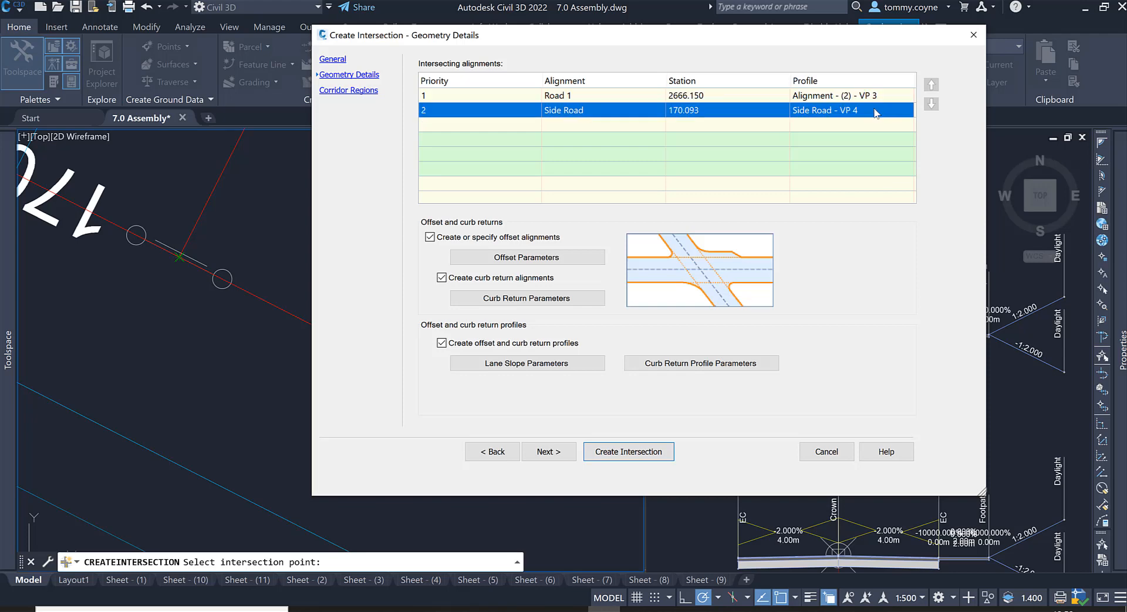
pyautogui.click(876, 112)
pyautogui.click(734, 166)
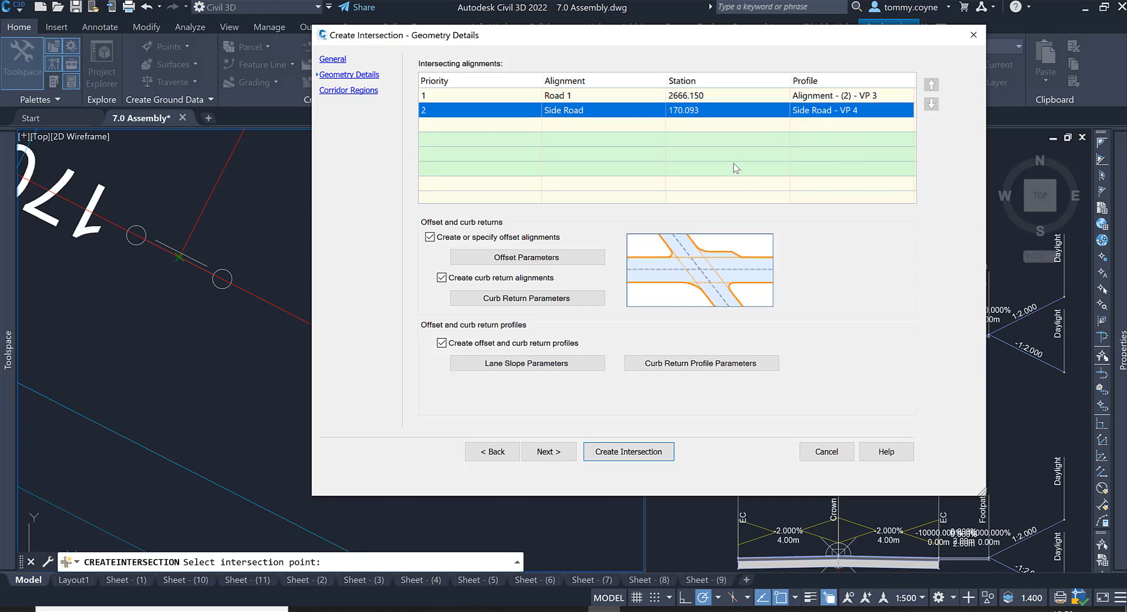
# Step: Open the offset parameters and review the primary and secondary road offset definitions
pyautogui.click(523, 258)
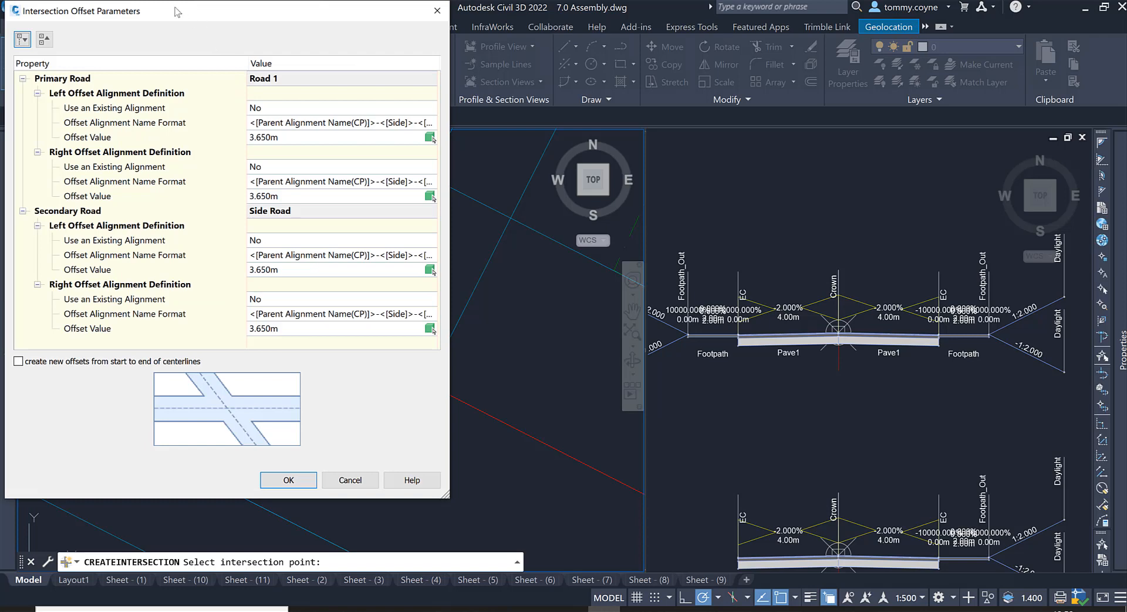
pyautogui.moveTo(176, 11); pyautogui.dragTo(334, 54)
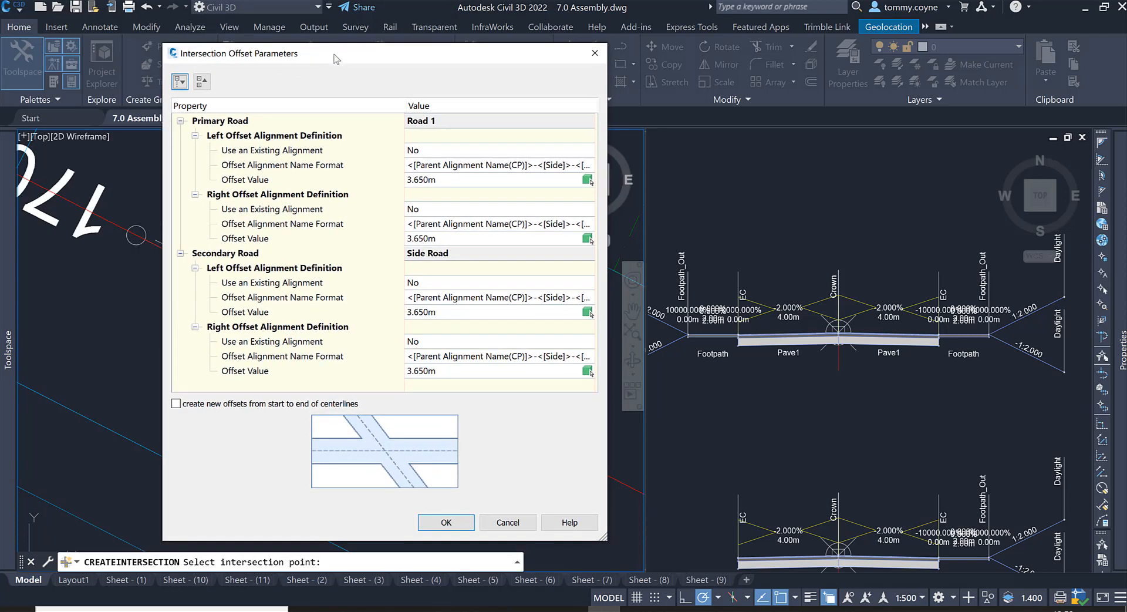
pyautogui.click(244, 123)
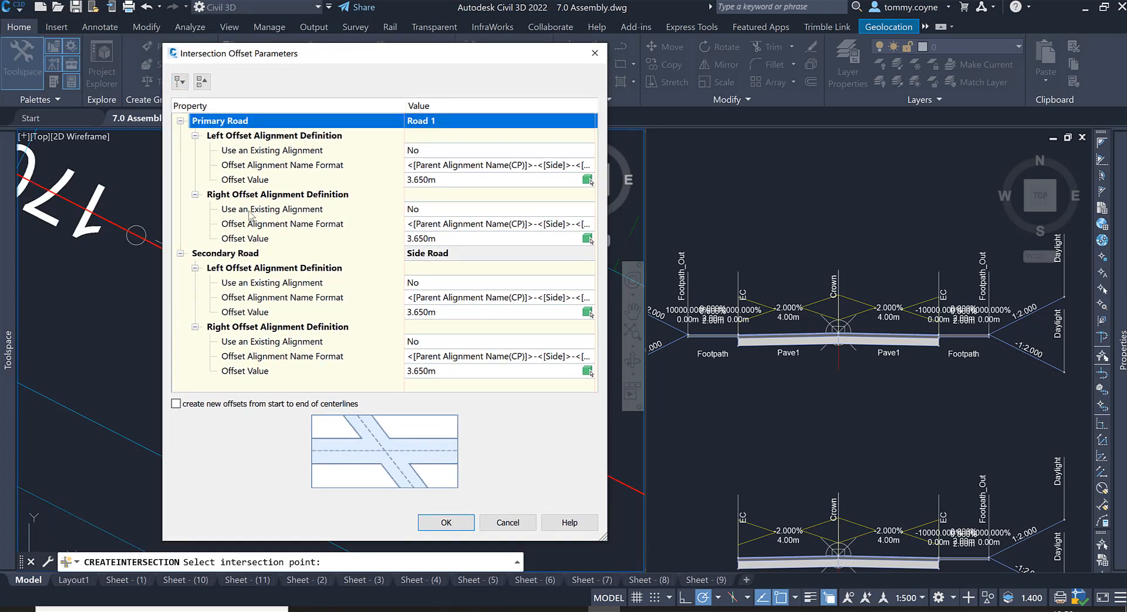
pyautogui.click(233, 257)
pyautogui.click(240, 126)
pyautogui.click(465, 179)
pyautogui.click(449, 238)
# Step: Define Road 1's left offset by picking the distance from the crown to the left pavement edge on the assembly
pyautogui.click(463, 186)
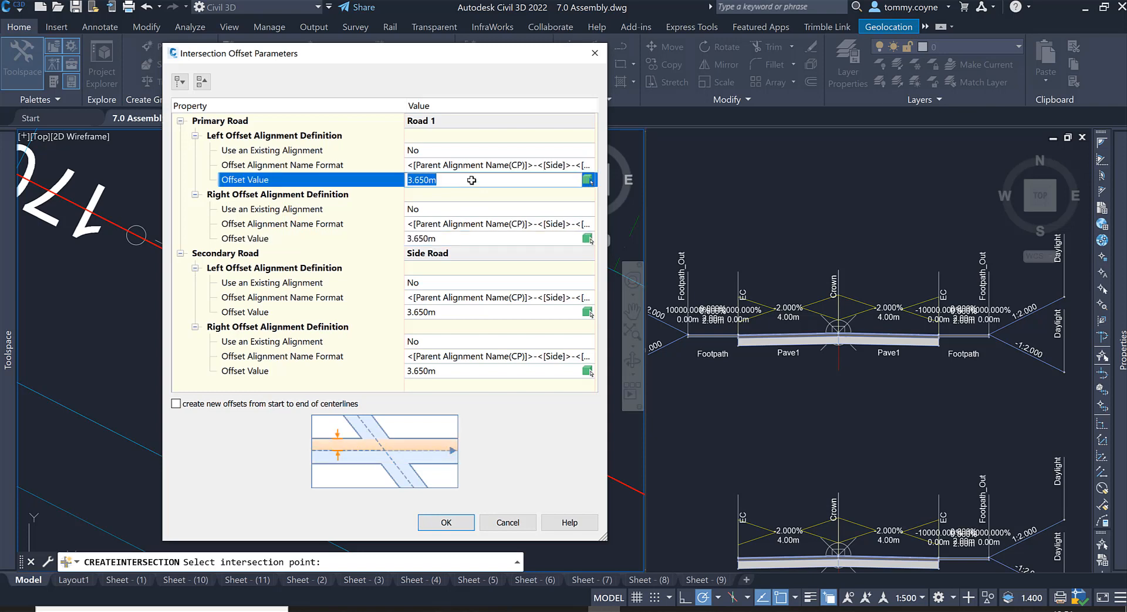
pyautogui.click(586, 180)
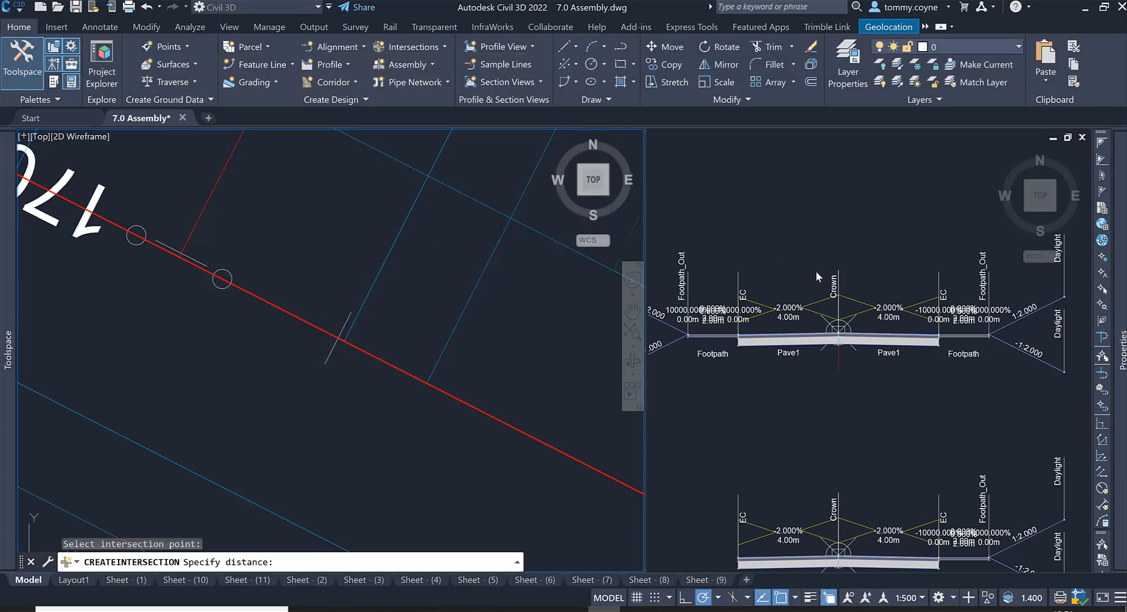
pyautogui.click(818, 248)
pyautogui.scroll(4, 819, 334)
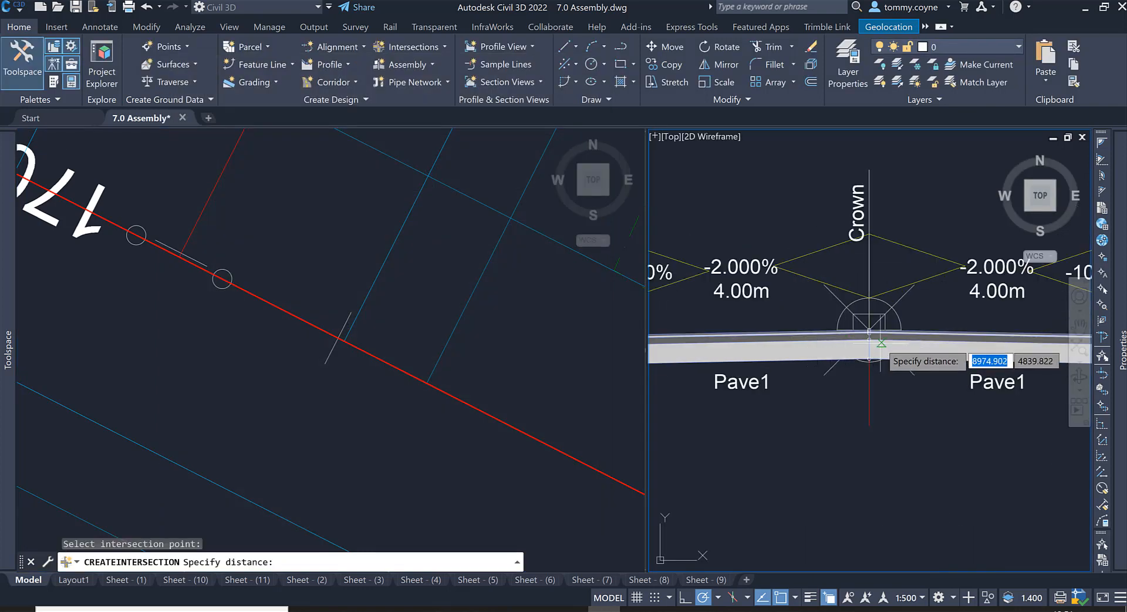
pyautogui.scroll(4, 880, 352)
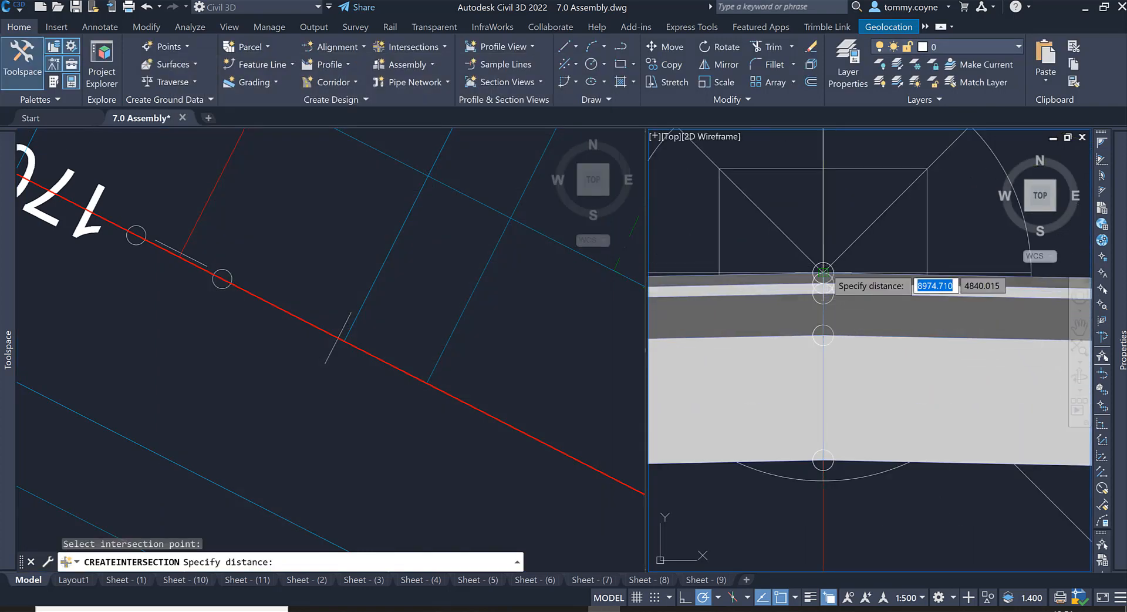
pyautogui.click(823, 272)
pyautogui.scroll(-5, 881, 264)
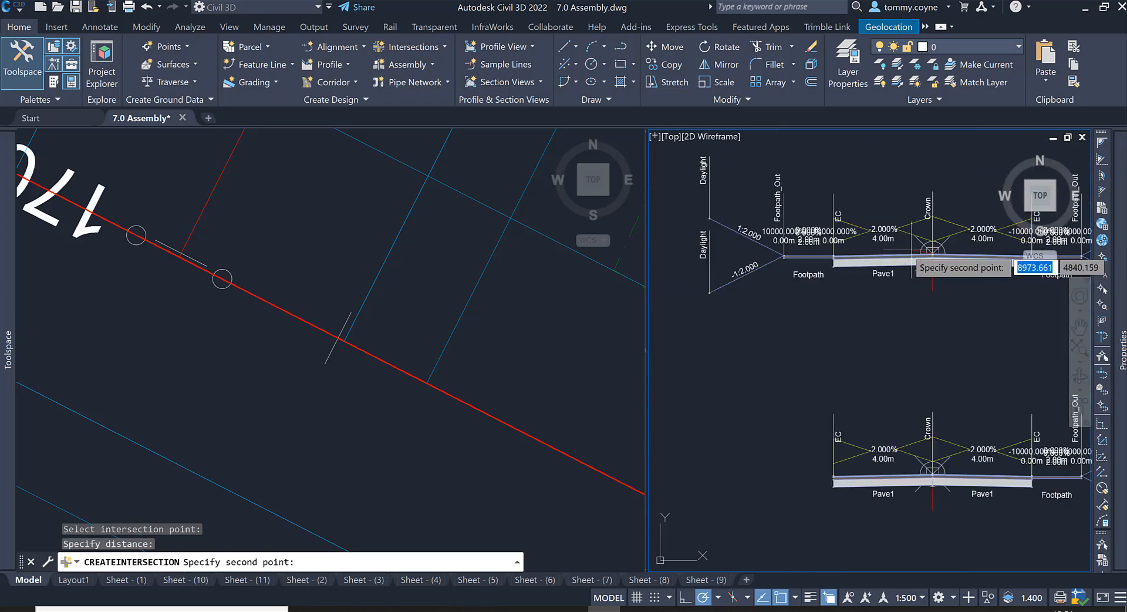
pyautogui.scroll(8, 891, 246)
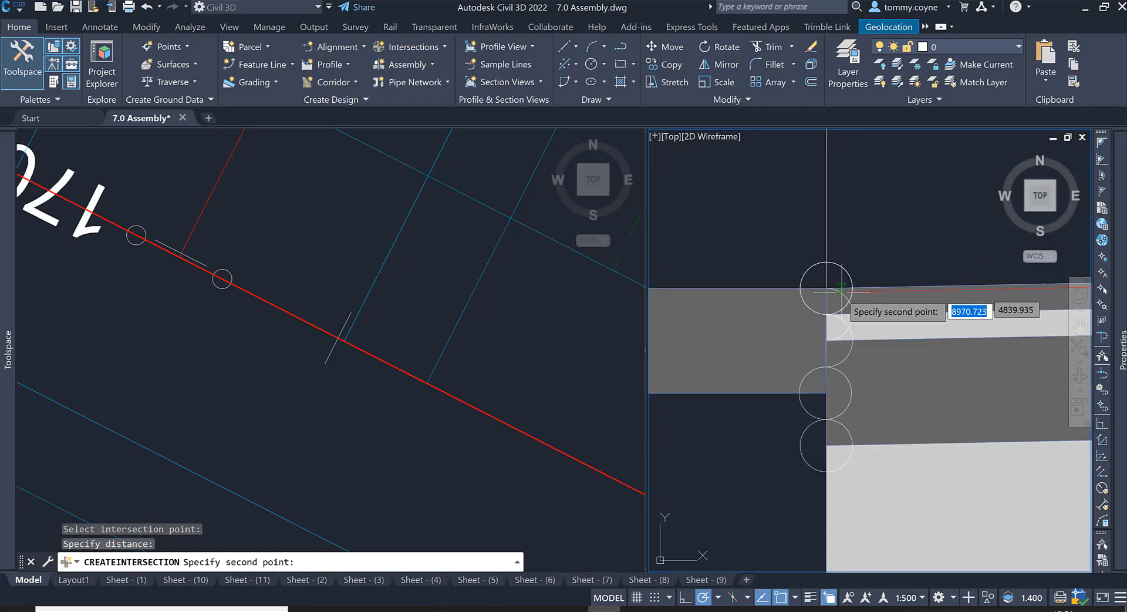
pyautogui.click(827, 289)
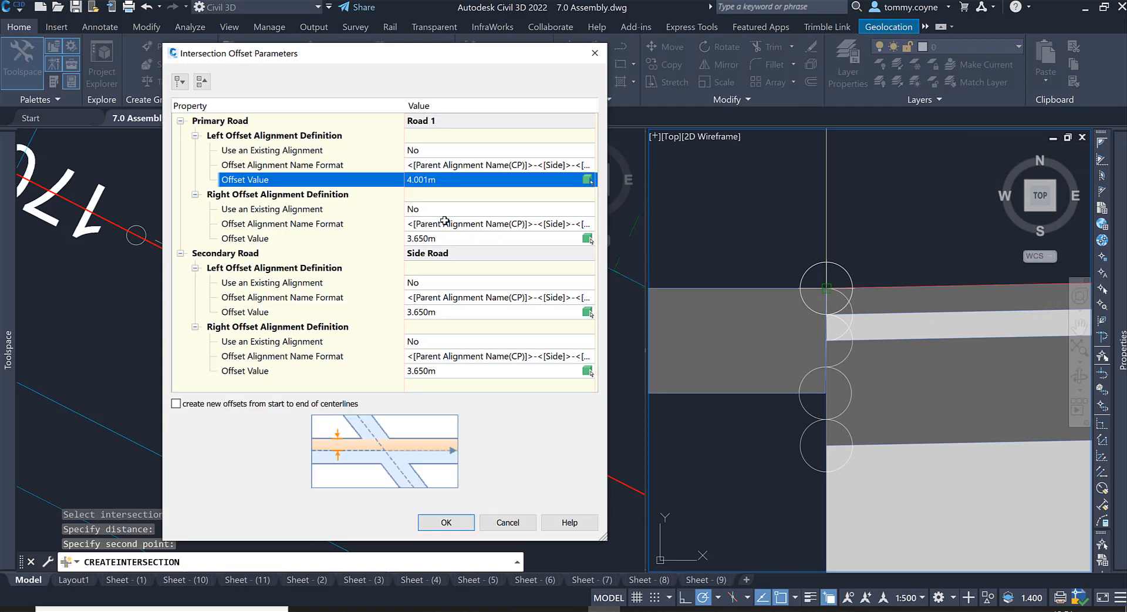
# Step: Set both the left and right offset values of the primary road, Road 1, to 4 m
pyautogui.click(449, 184)
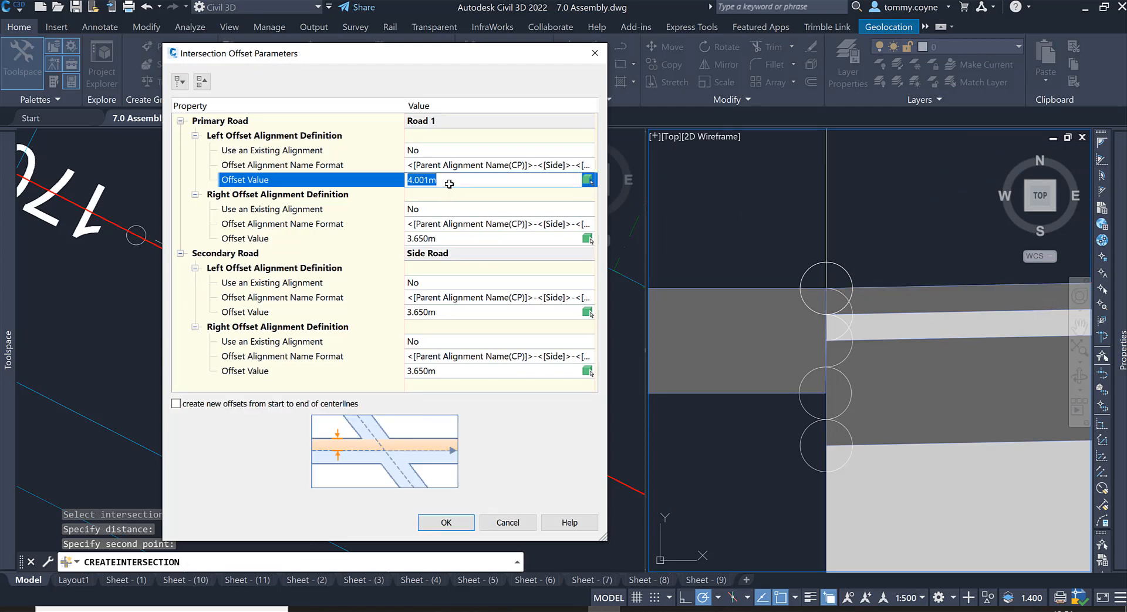
pyautogui.write('4')
pyautogui.press('Return')
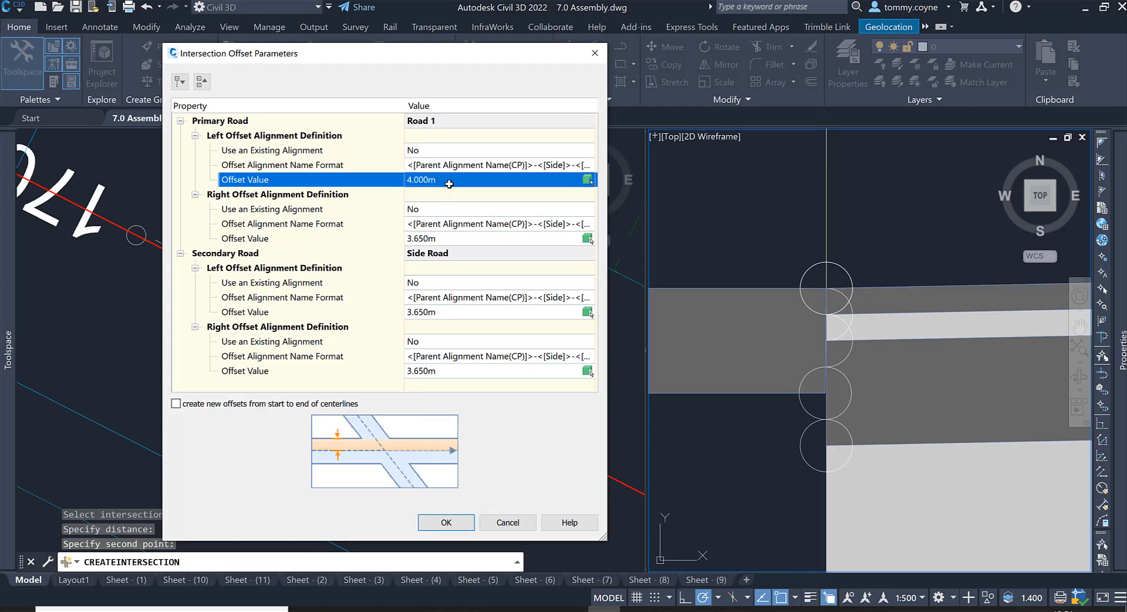
pyautogui.click(442, 237)
pyautogui.write('4')
pyautogui.press('Return')
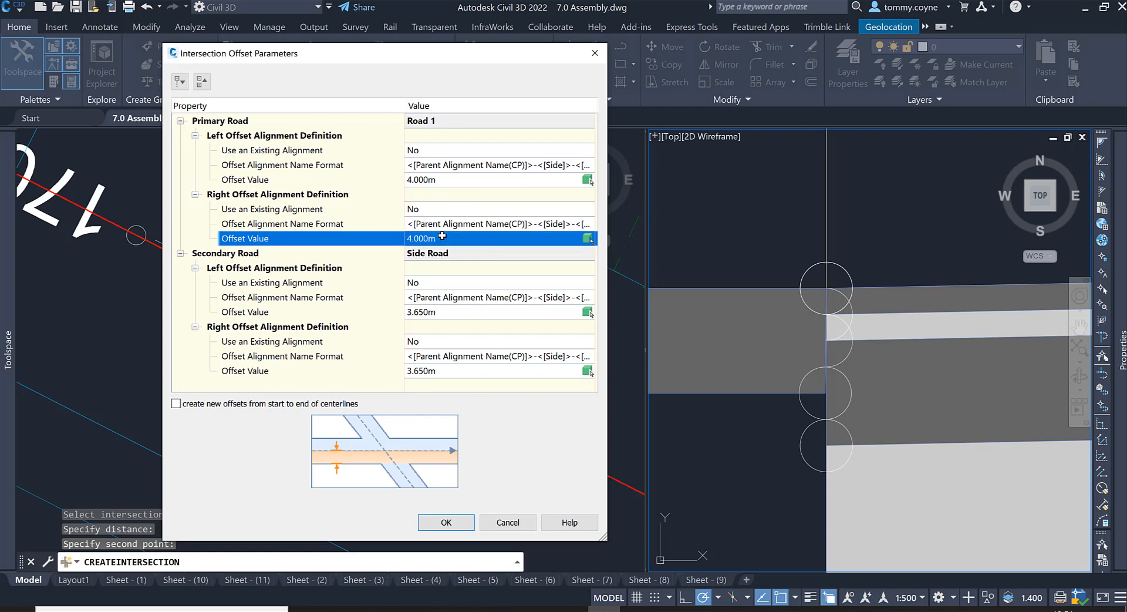
pyautogui.click(775, 236)
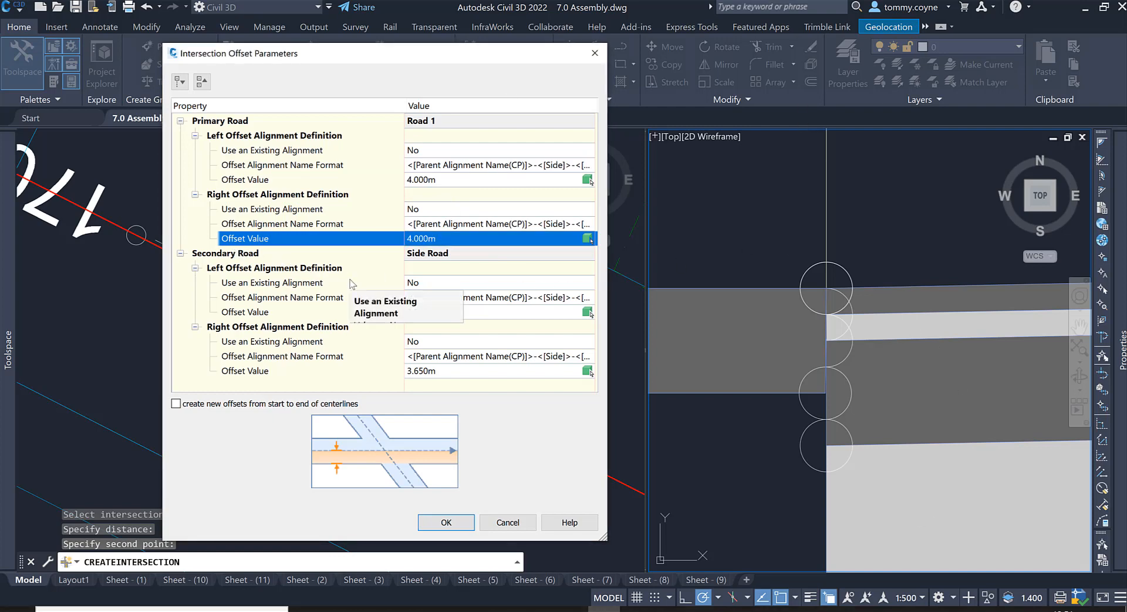
# Step: Set the left and right offset values of the secondary road, Side Road, to 4 m and accept the offset parameters
pyautogui.click(451, 312)
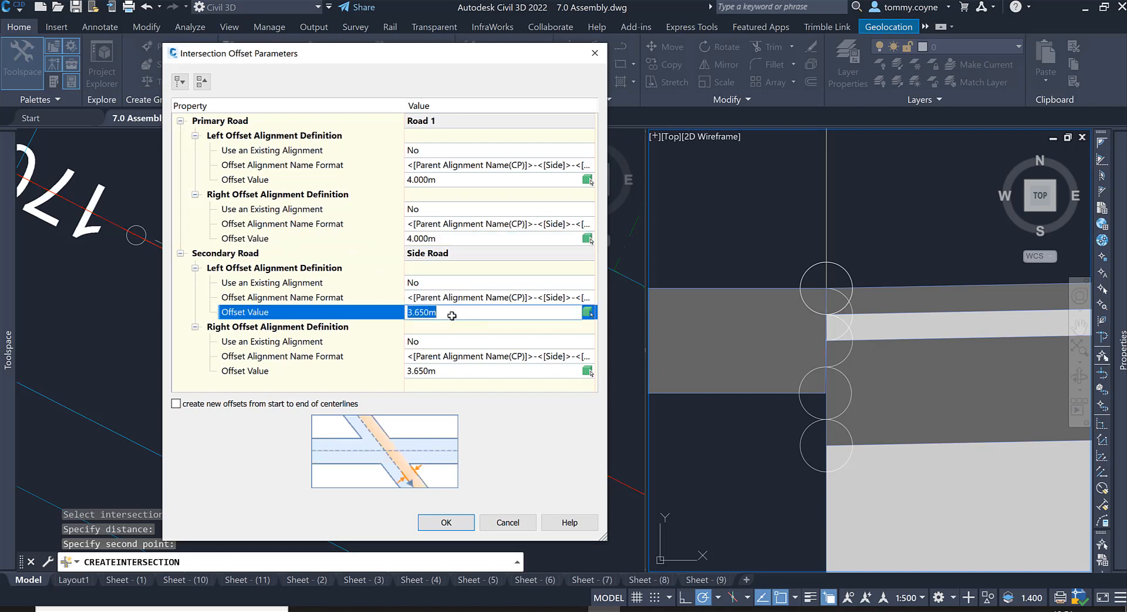
pyautogui.write('4')
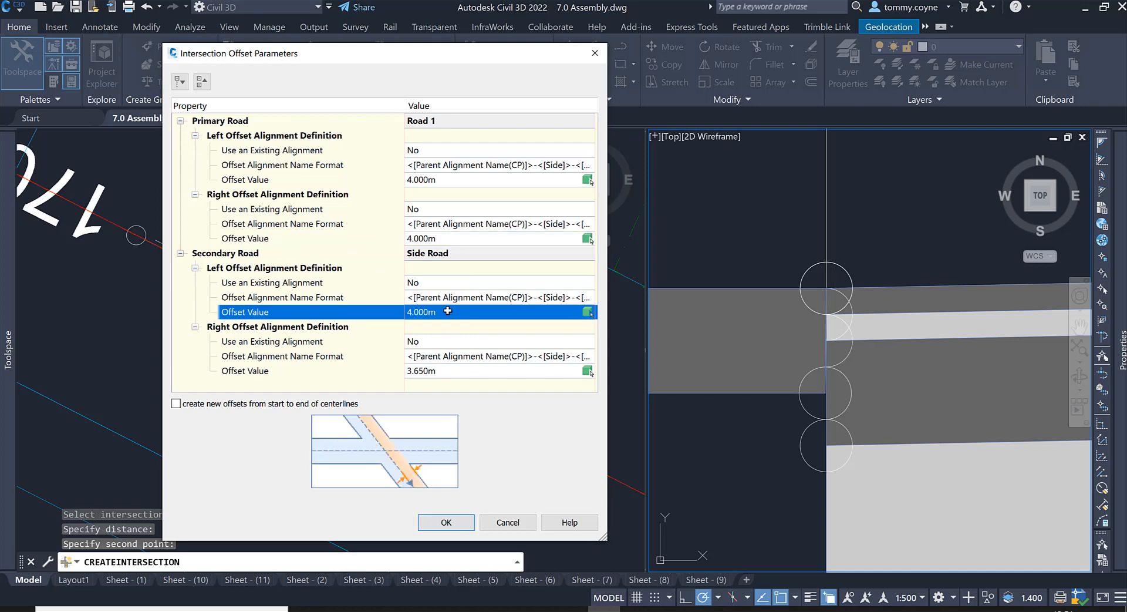
pyautogui.click(432, 370)
pyautogui.write('4')
pyautogui.press('Return')
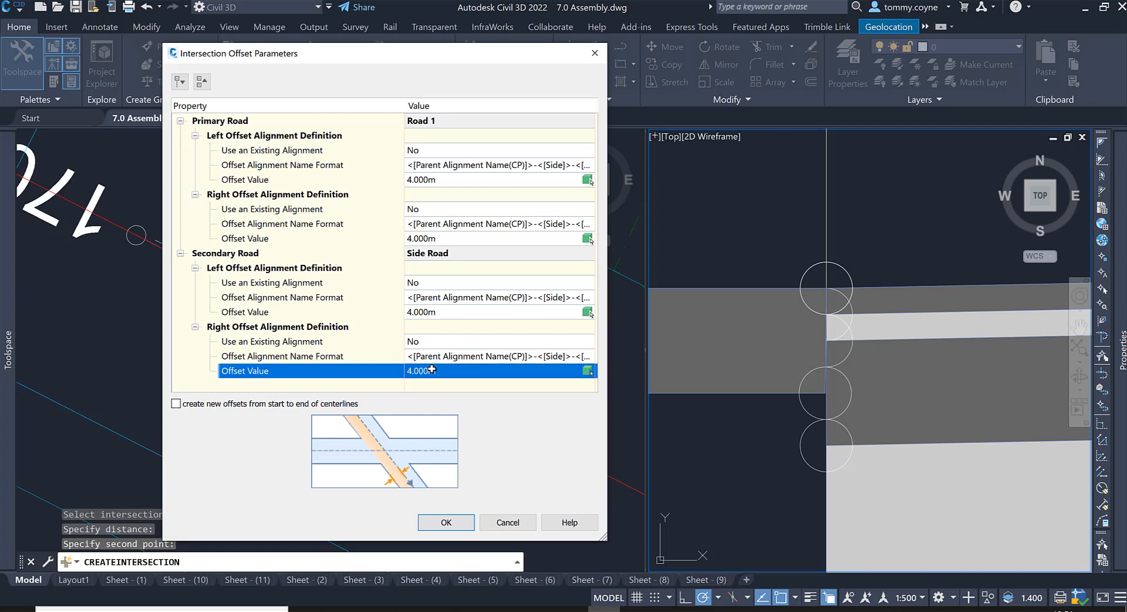
pyautogui.click(446, 521)
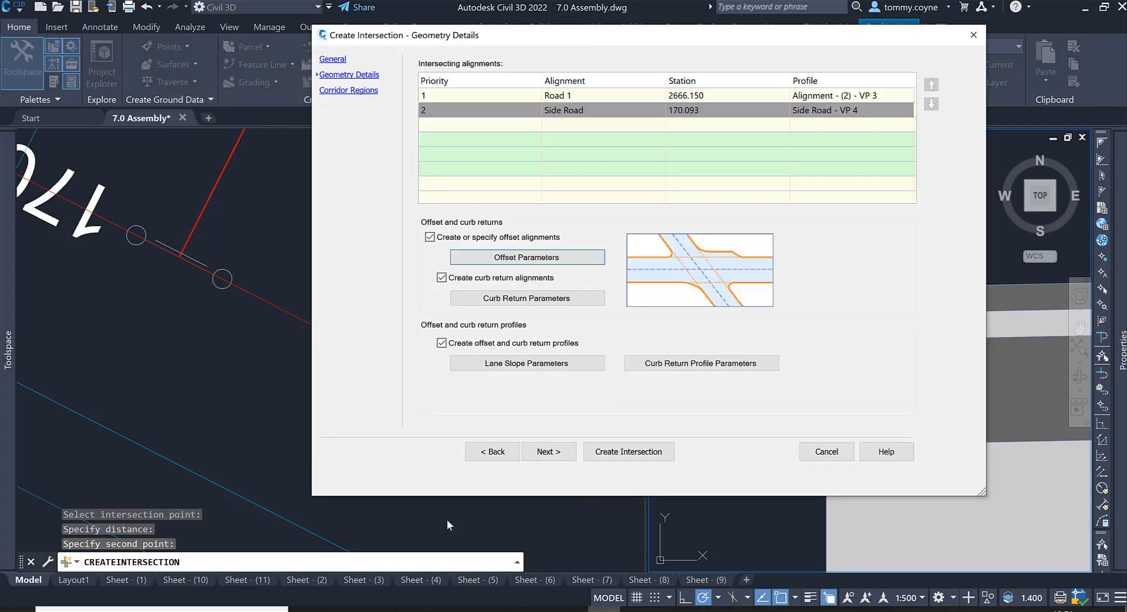
# Step: Open the curb return parameters and compare the settings of the NE and NW intersection quadrants
pyautogui.click(527, 298)
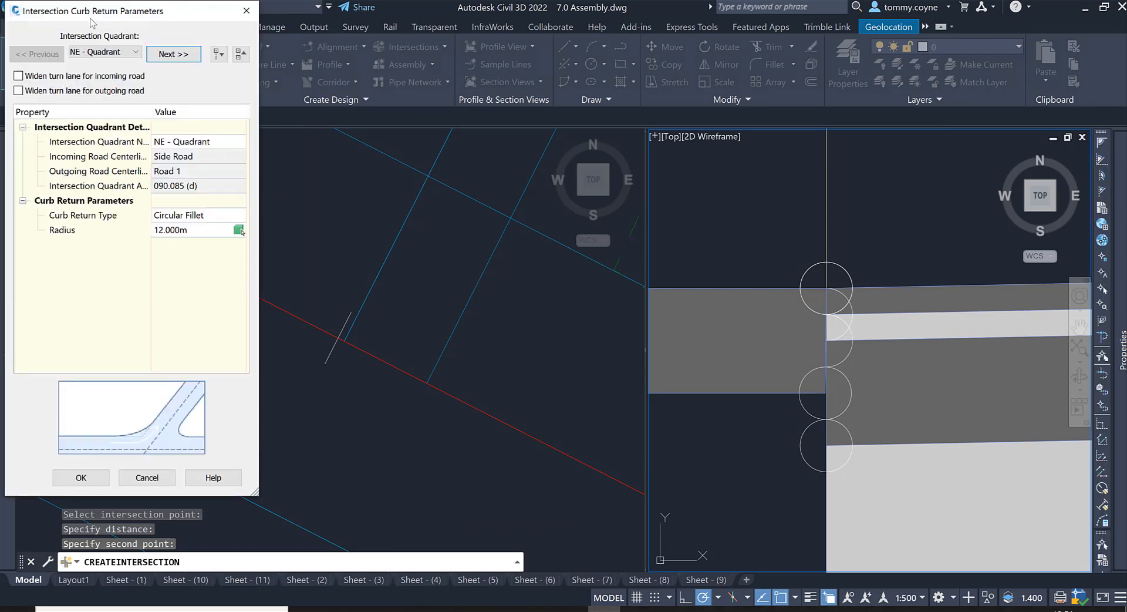
pyautogui.moveTo(96, 17)
pyautogui.mouseDown()
pyautogui.moveTo(381, 101)
pyautogui.moveTo(763, 142)
pyautogui.mouseUp()
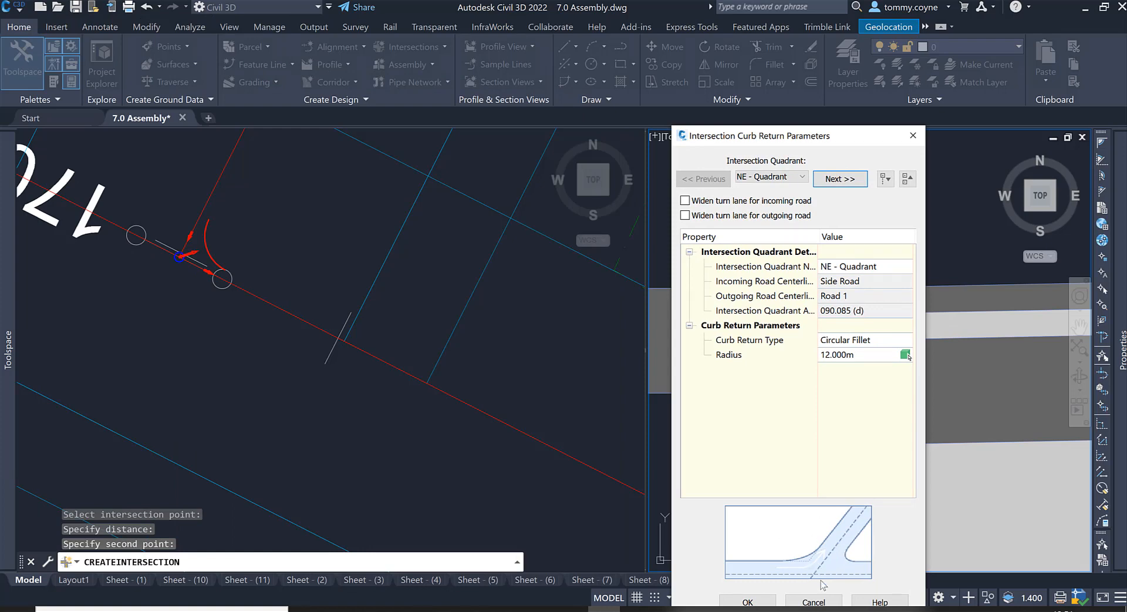
pyautogui.click(843, 178)
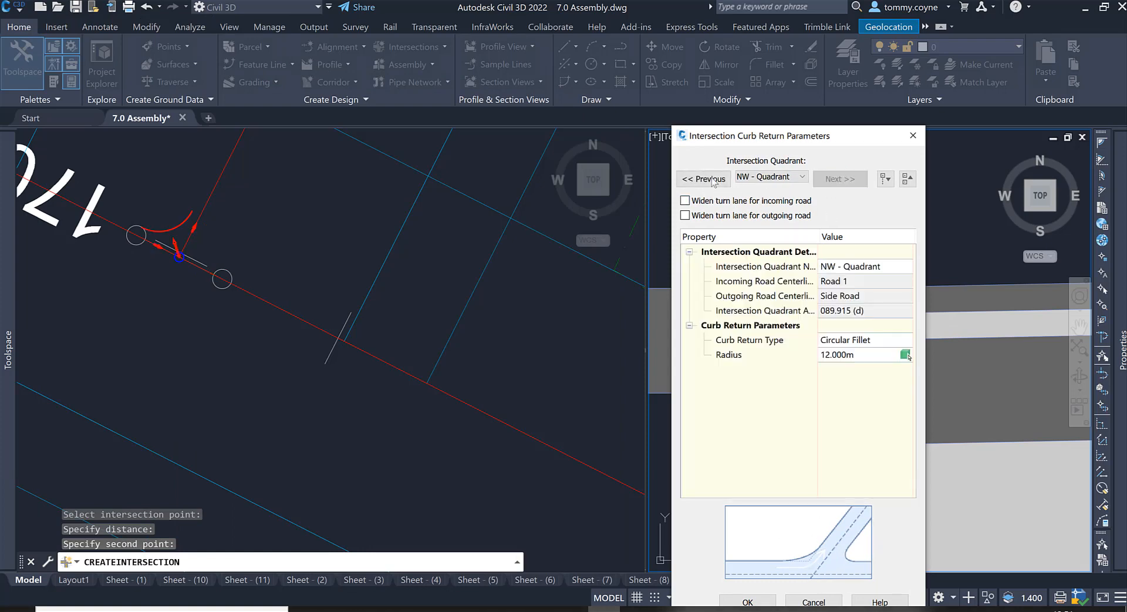
pyautogui.click(711, 178)
pyautogui.click(855, 179)
pyautogui.click(712, 180)
pyautogui.click(841, 180)
pyautogui.click(719, 183)
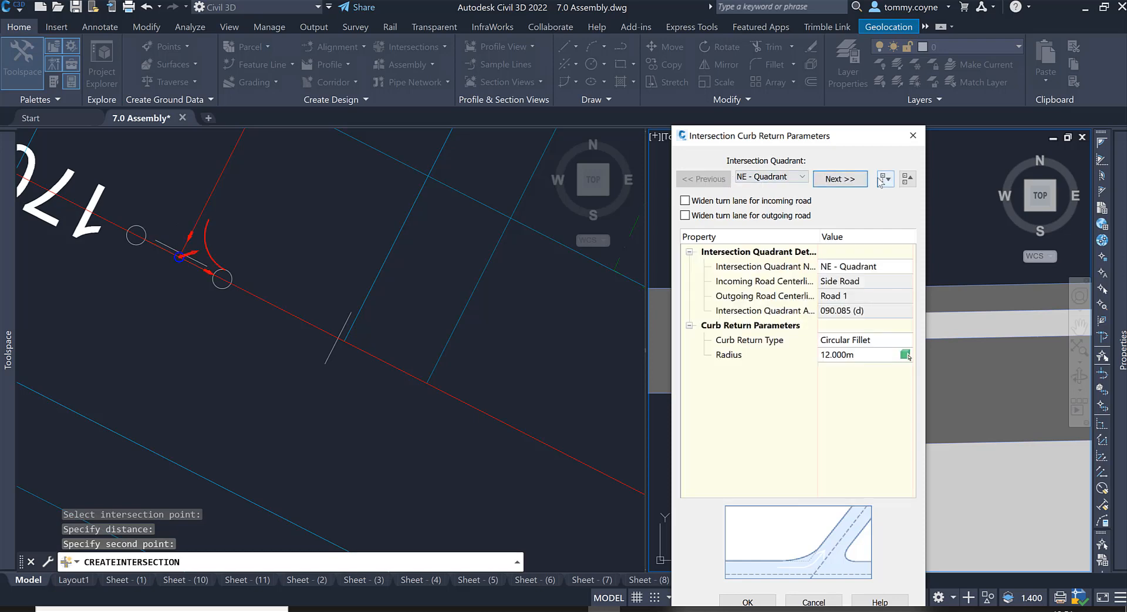
pyautogui.click(829, 180)
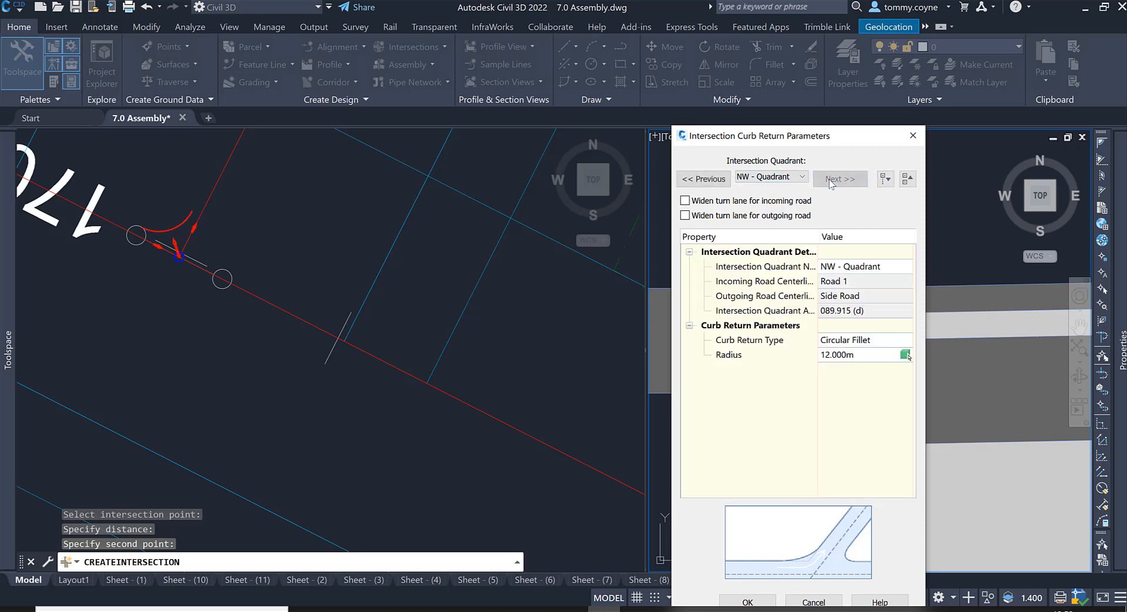
pyautogui.click(723, 181)
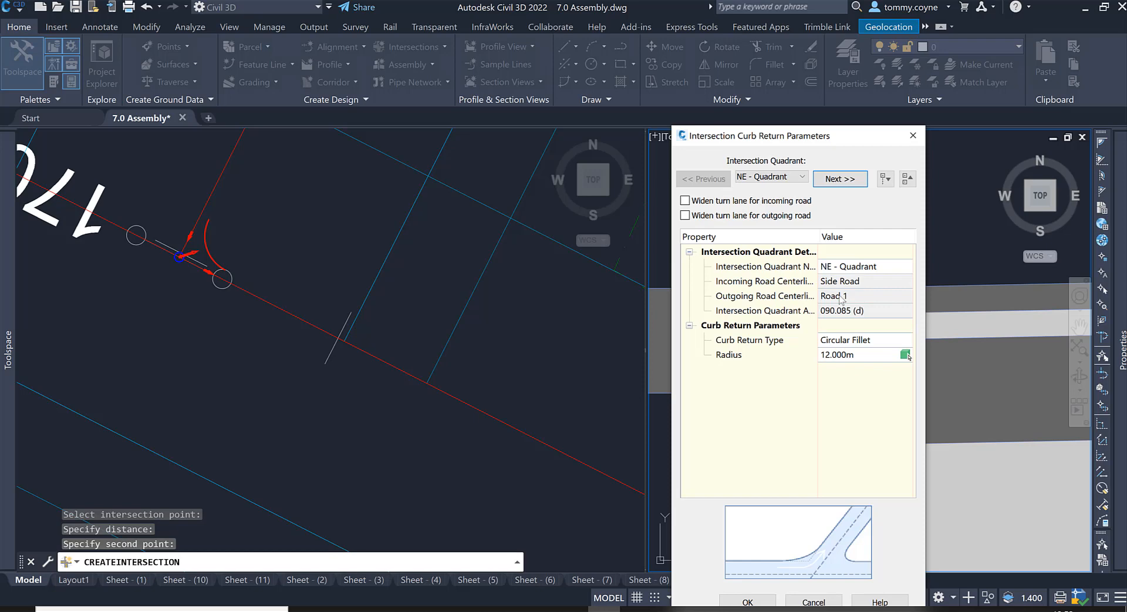
# Step: Set the circular fillet radius to 20 m for both the NE and NW quadrants and accept the curb return parameters
pyautogui.click(860, 354)
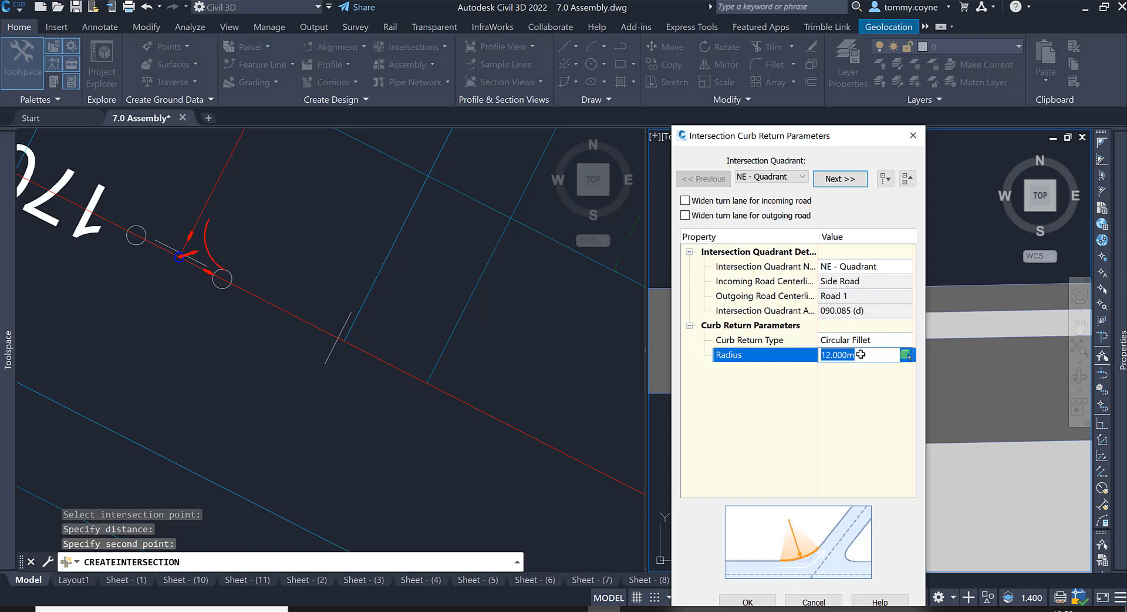
pyautogui.write('20')
pyautogui.click(849, 179)
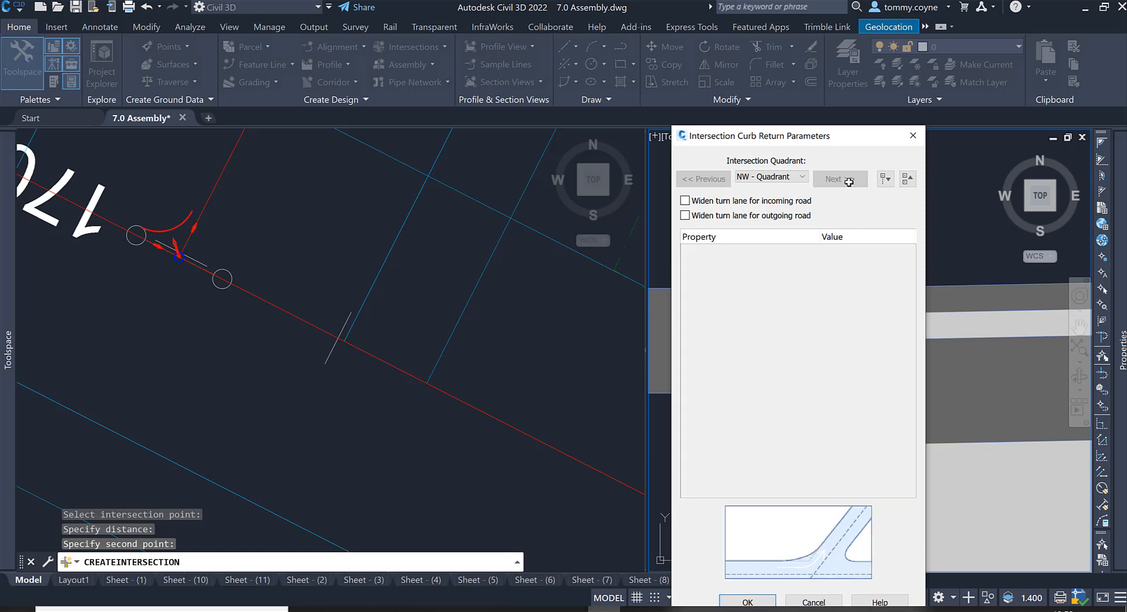
pyautogui.click(856, 353)
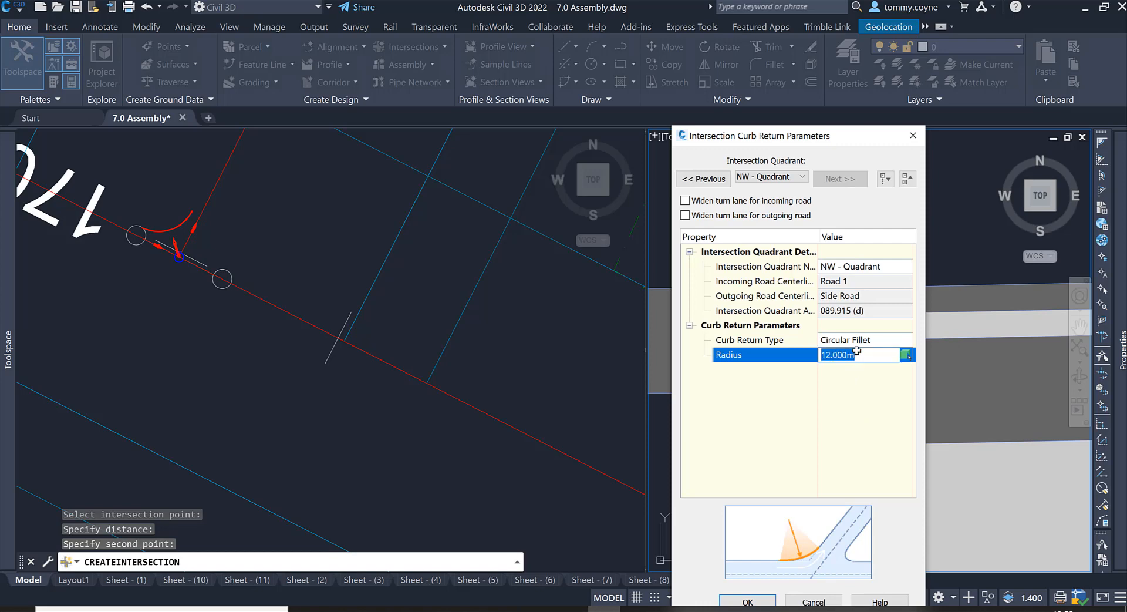
pyautogui.write('20')
pyautogui.press('Return')
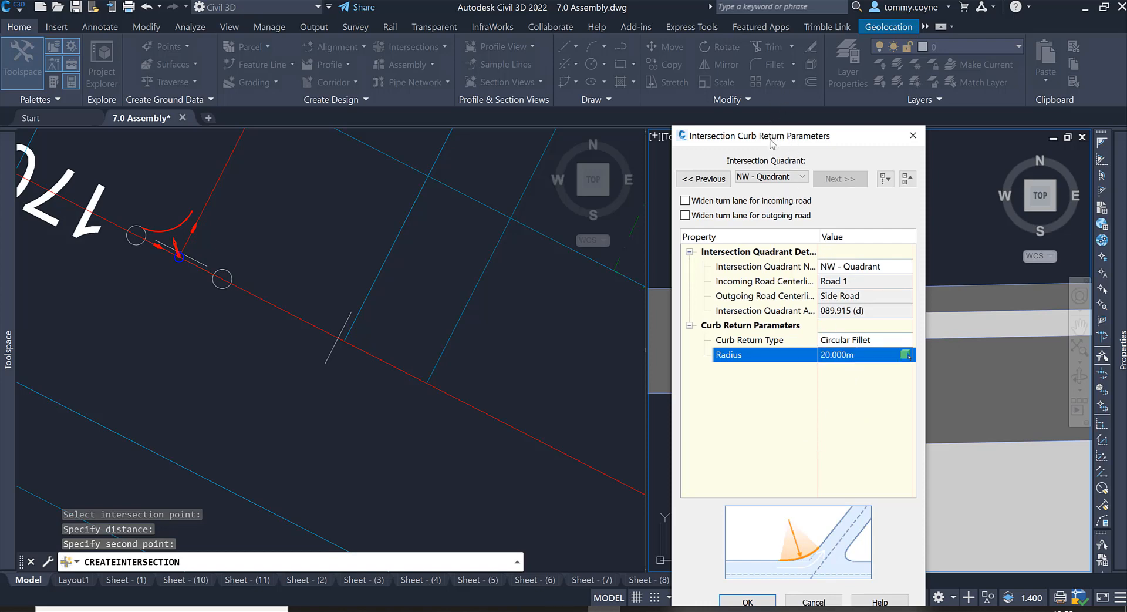
pyautogui.moveTo(771, 141); pyautogui.dragTo(753, 53)
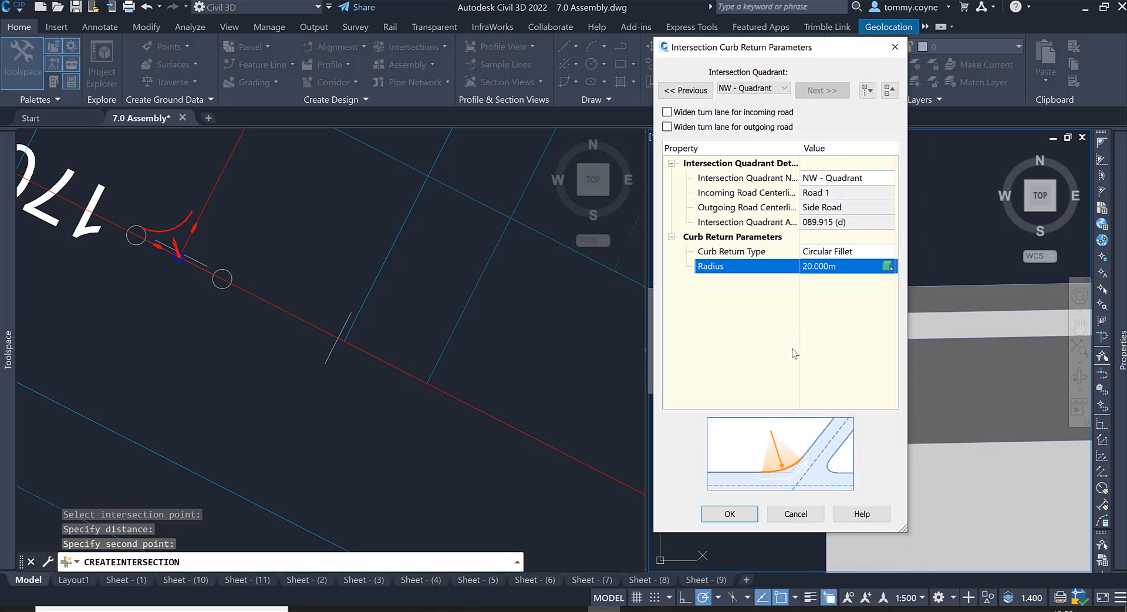
pyautogui.click(717, 515)
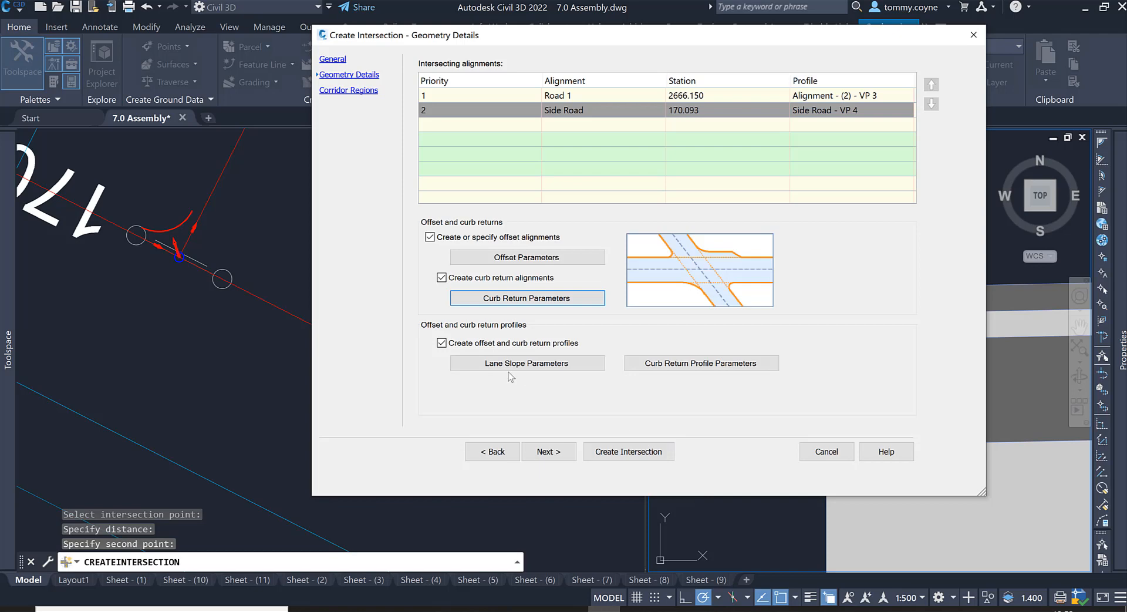
# Step: Open the lane slope parameters for the intersection
pyautogui.click(534, 365)
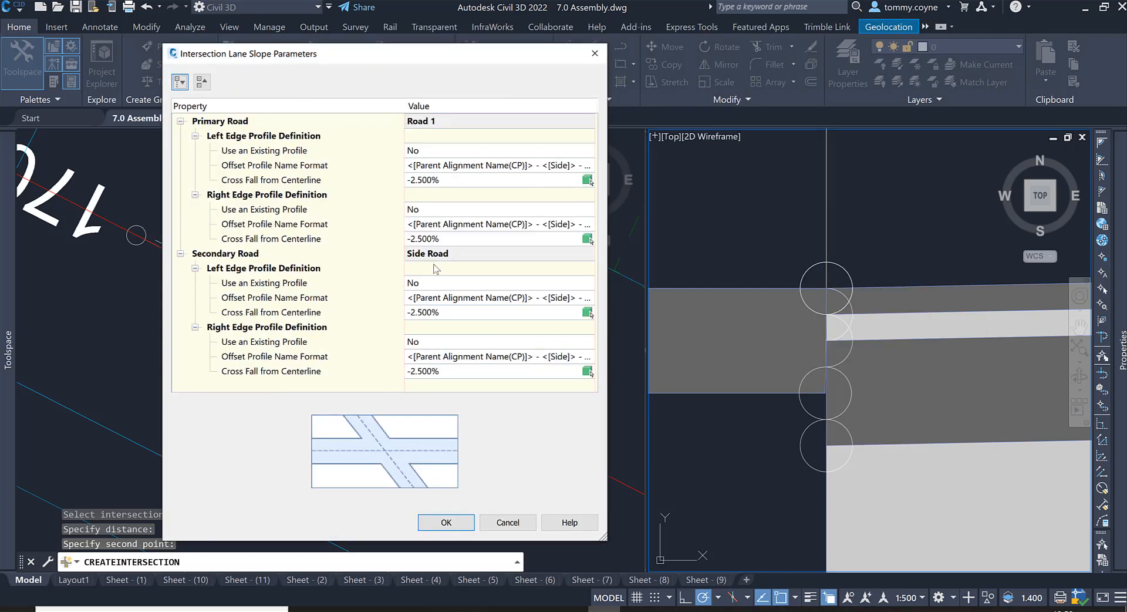
# Step: Try to define Road 1's left-edge cross fall by picking the grade from the assembly in the drawing
pyautogui.click(587, 180)
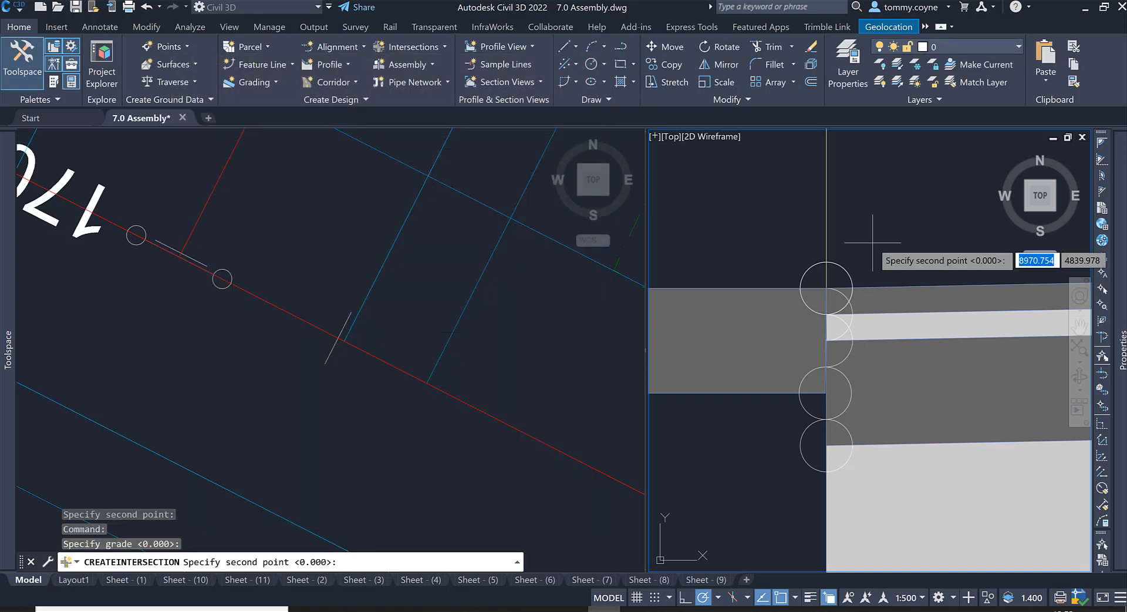
pyautogui.press('Return')
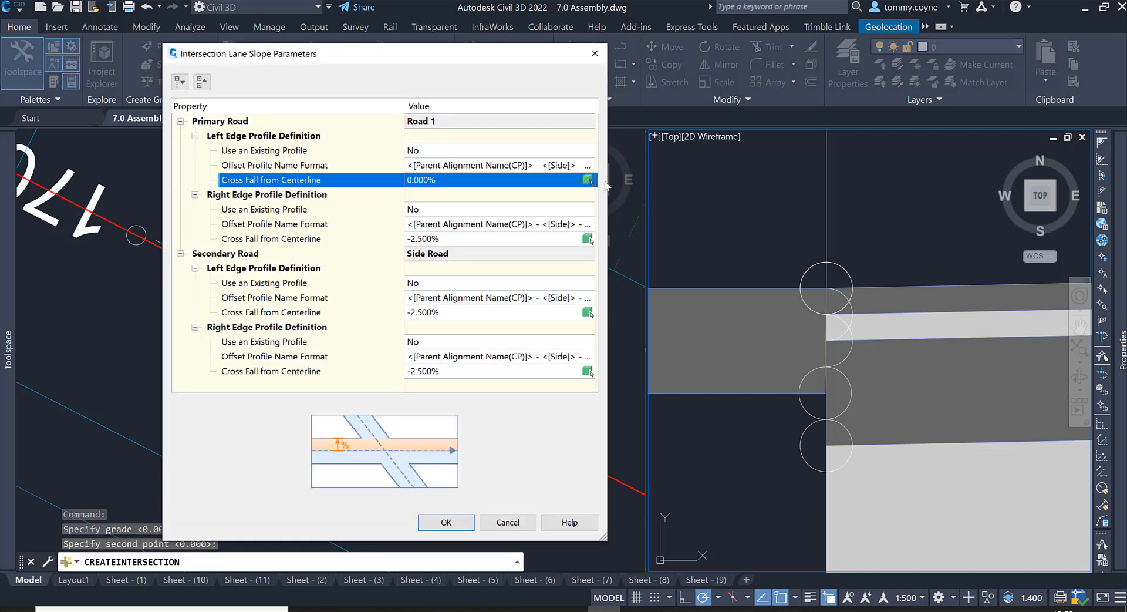
pyautogui.click(587, 180)
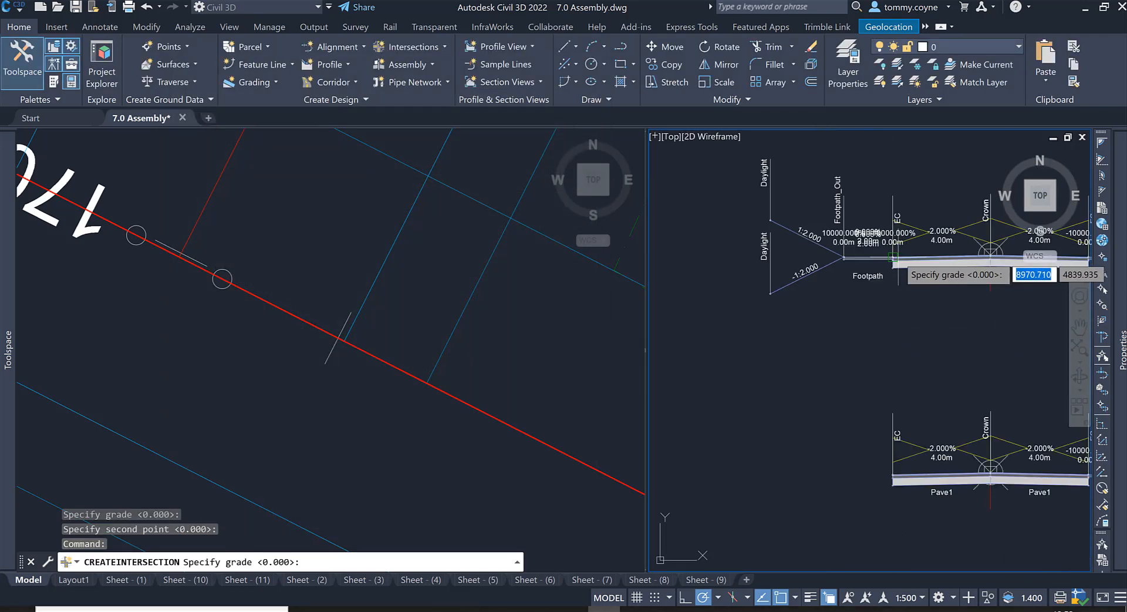
pyautogui.scroll(5, 893, 257)
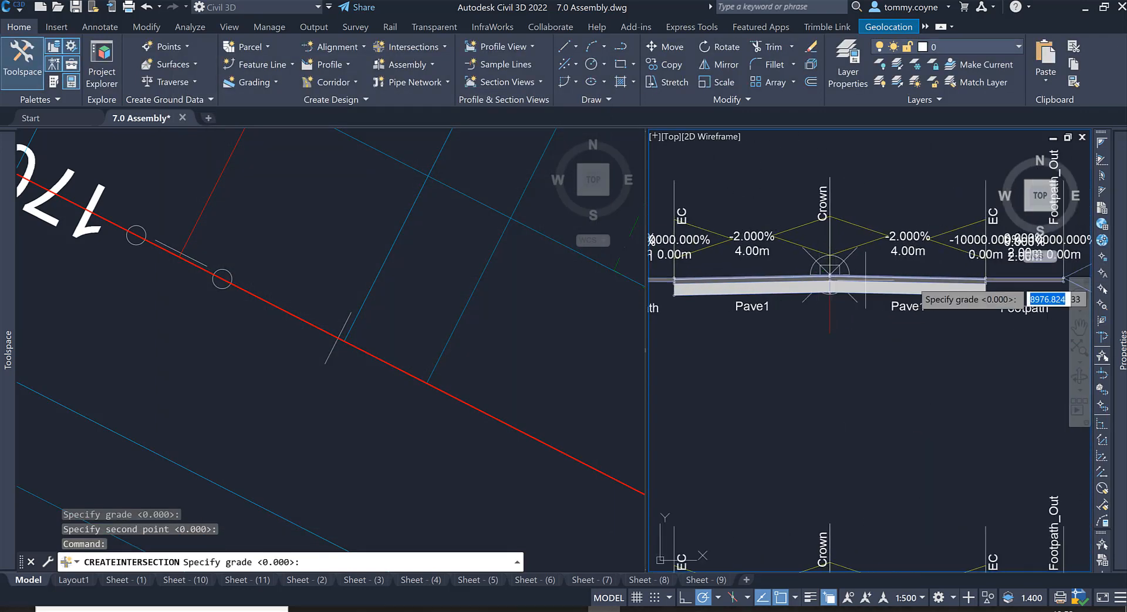
pyautogui.scroll(-2, 896, 273)
pyautogui.scroll(3, 906, 423)
pyautogui.scroll(-3, 885, 374)
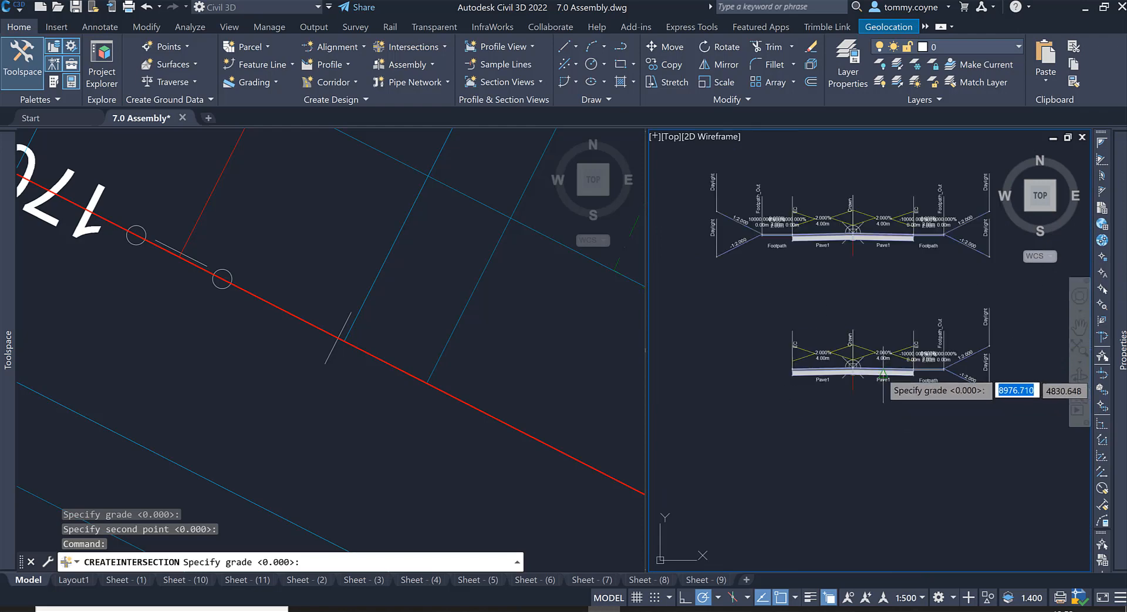
pyautogui.scroll(2, 827, 326)
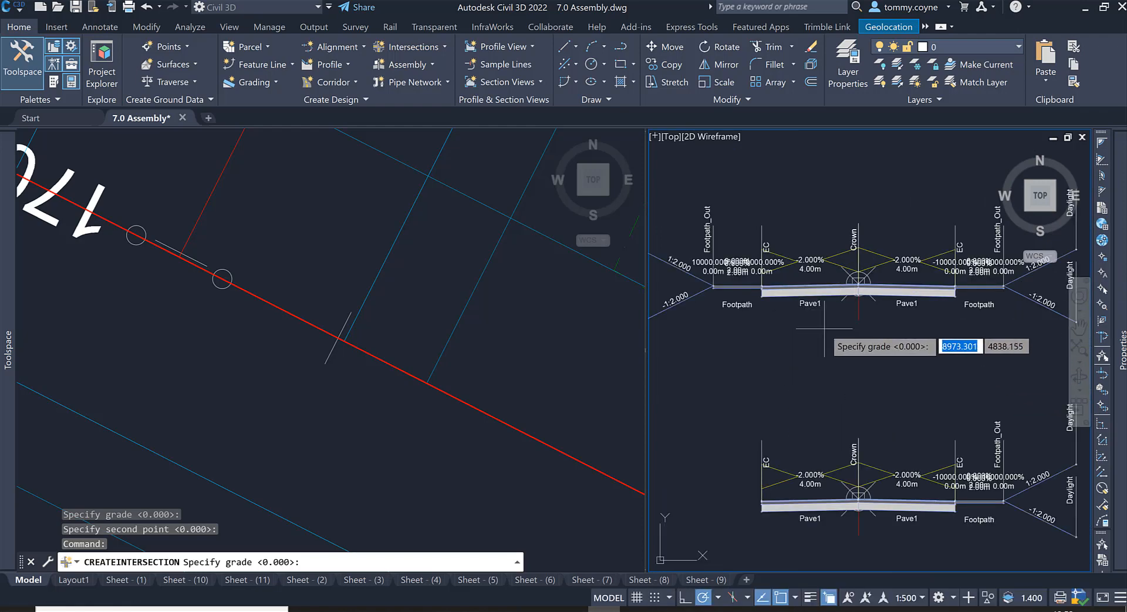
pyautogui.press('Escape')
# Step: Set the cross fall from centerline to -2% for Road 1's right edge and for both edges of Side Road
pyautogui.click(475, 237)
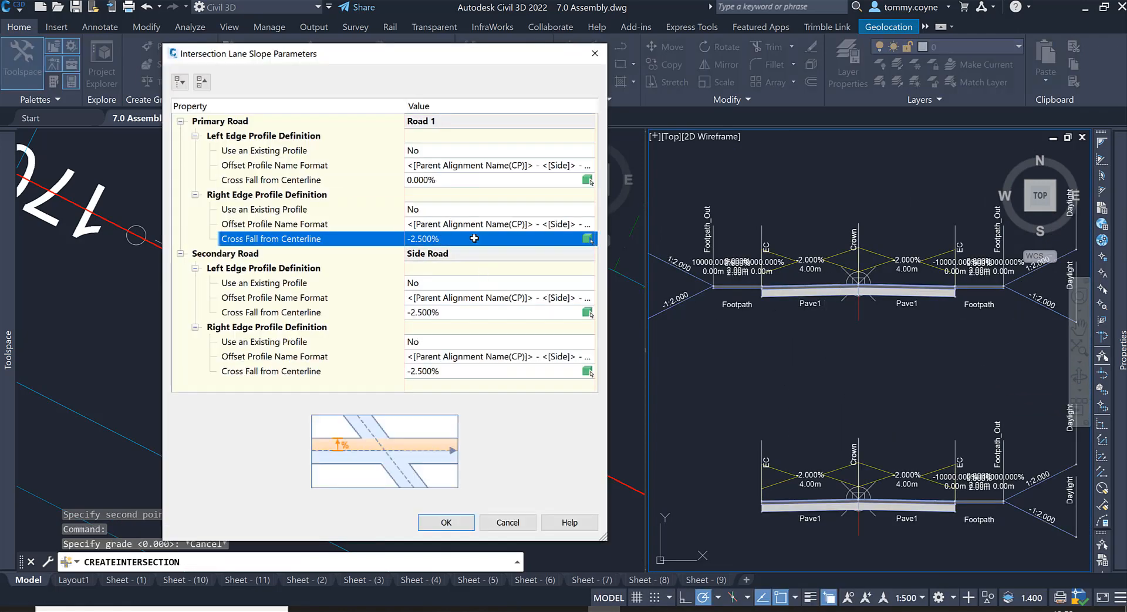
pyautogui.click(474, 238)
pyautogui.write('-2')
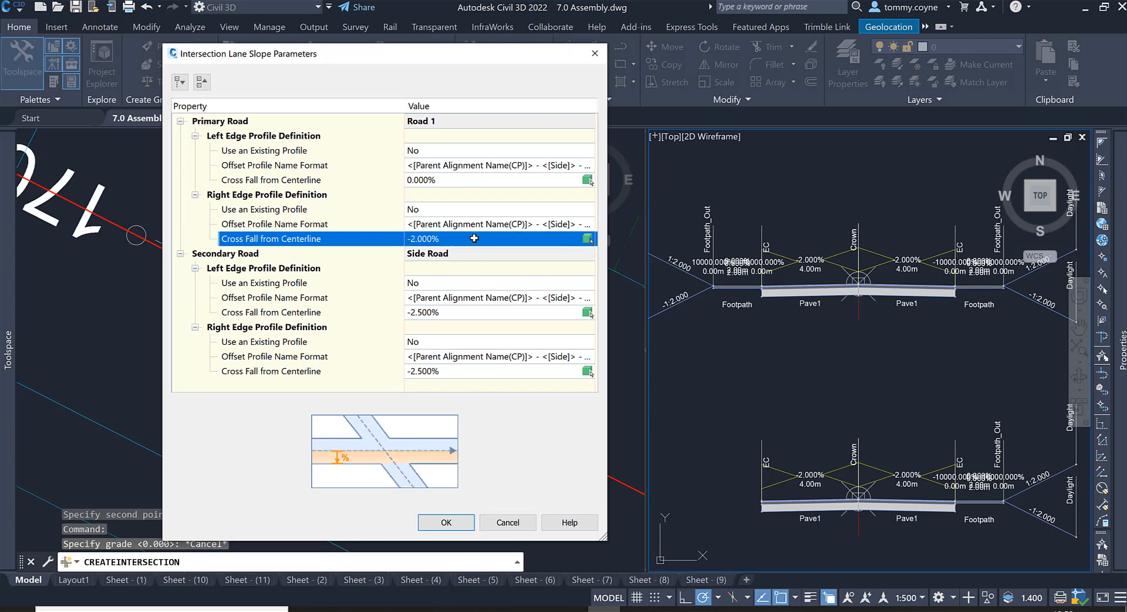
pyautogui.click(456, 310)
pyautogui.write('2')
pyautogui.press('Return')
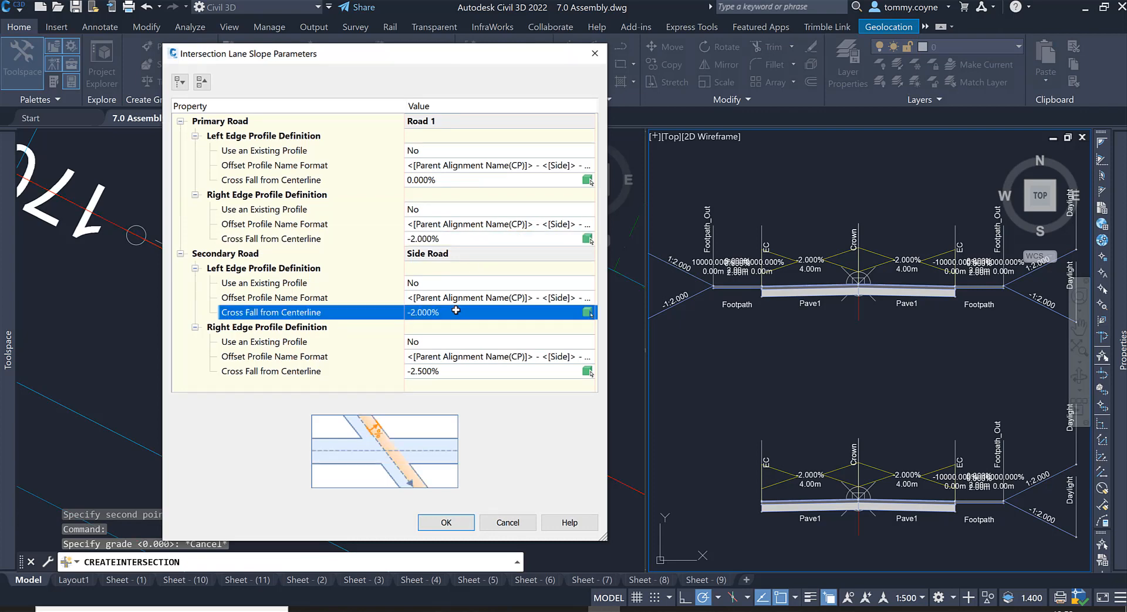
pyautogui.click(442, 371)
pyautogui.write('-2')
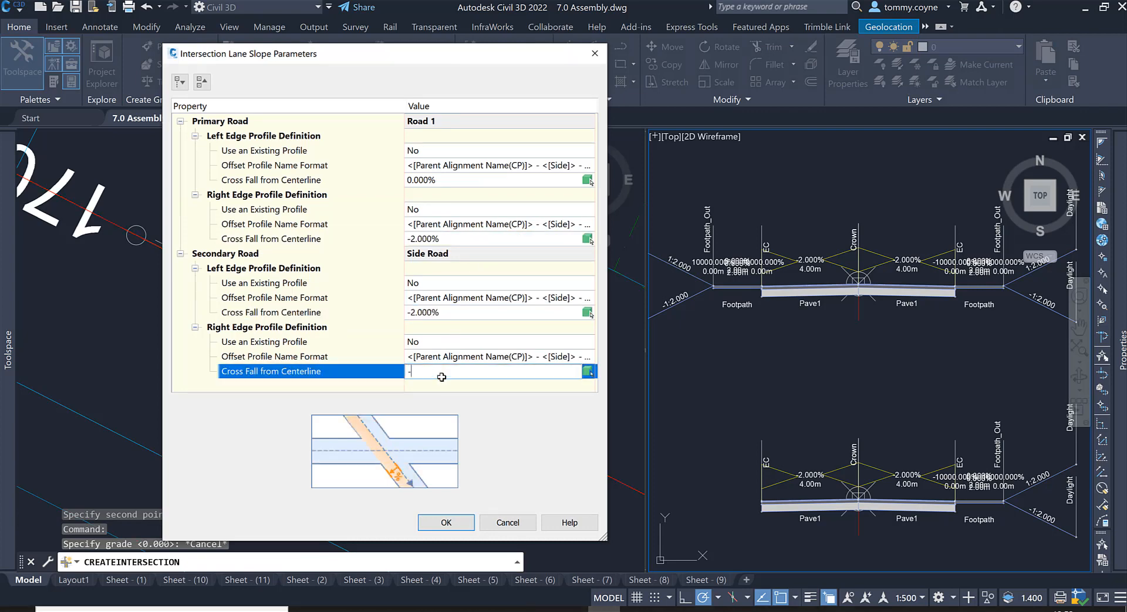
pyautogui.press('Return')
# Step: Set Road 1's left-edge cross fall from centerline to -2% and accept the lane slope parameters
pyautogui.click(446, 181)
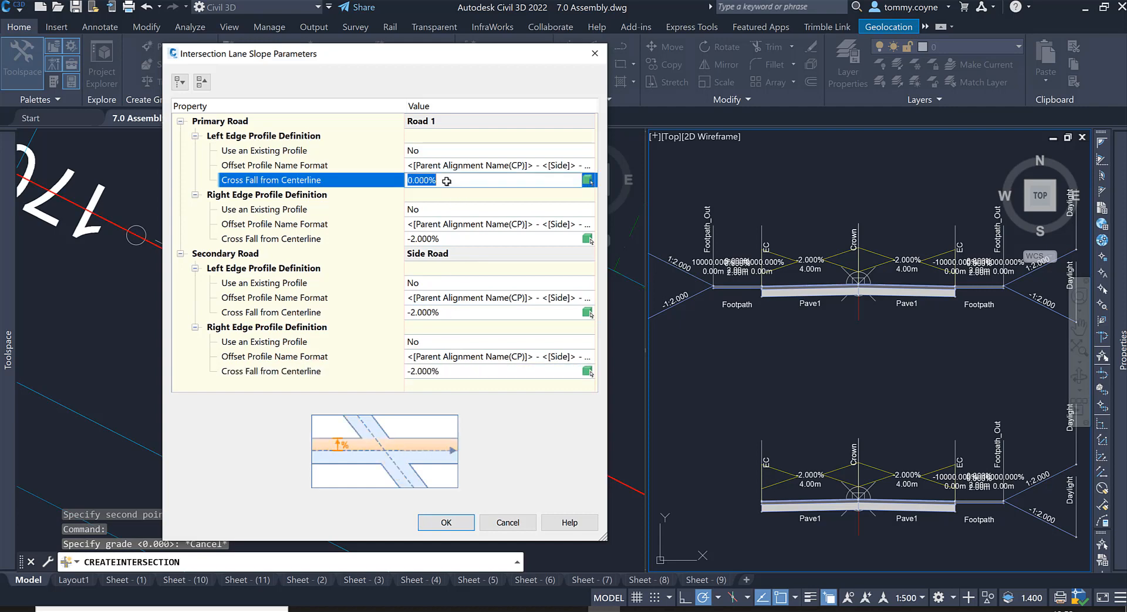
pyautogui.write('-2')
pyautogui.press('Return')
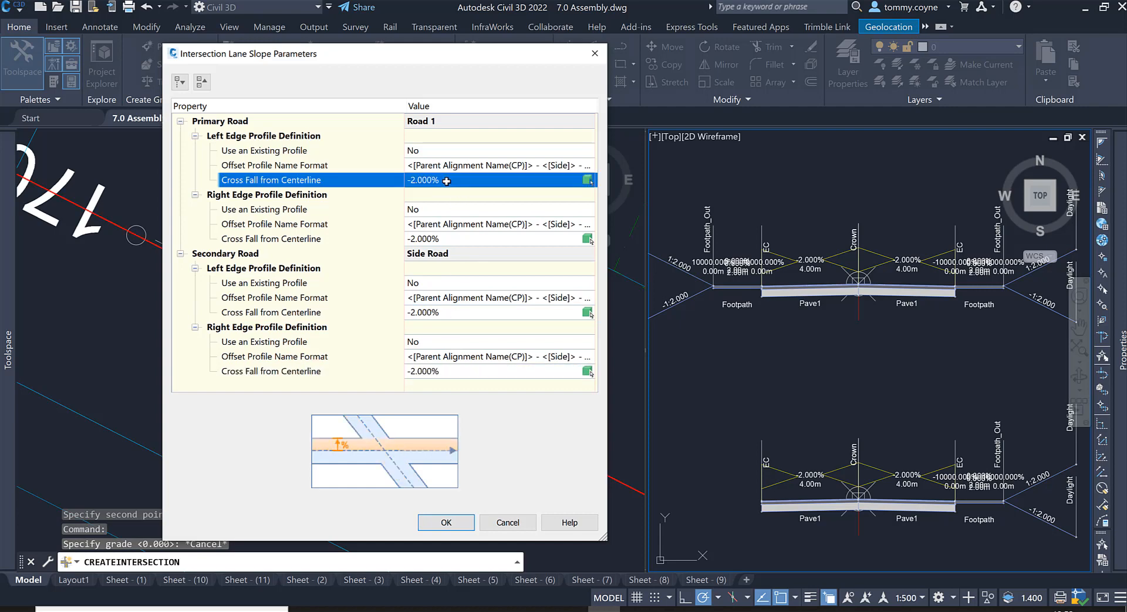
pyautogui.click(450, 522)
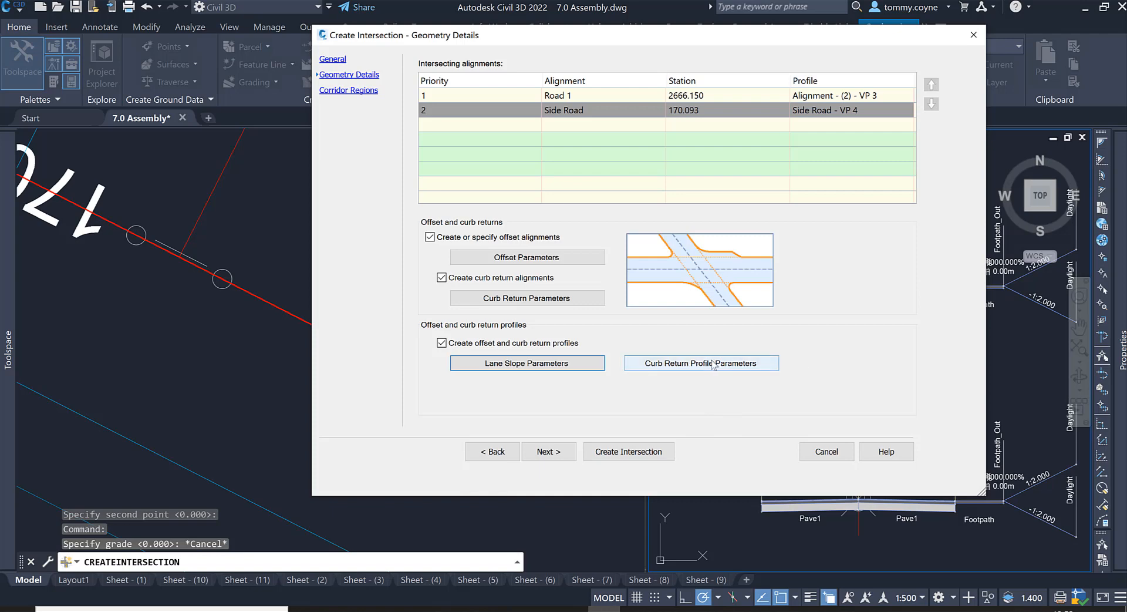
# Step: Proceed to the corridor region settings and reposition the dialog over the drawing
pyautogui.click(548, 451)
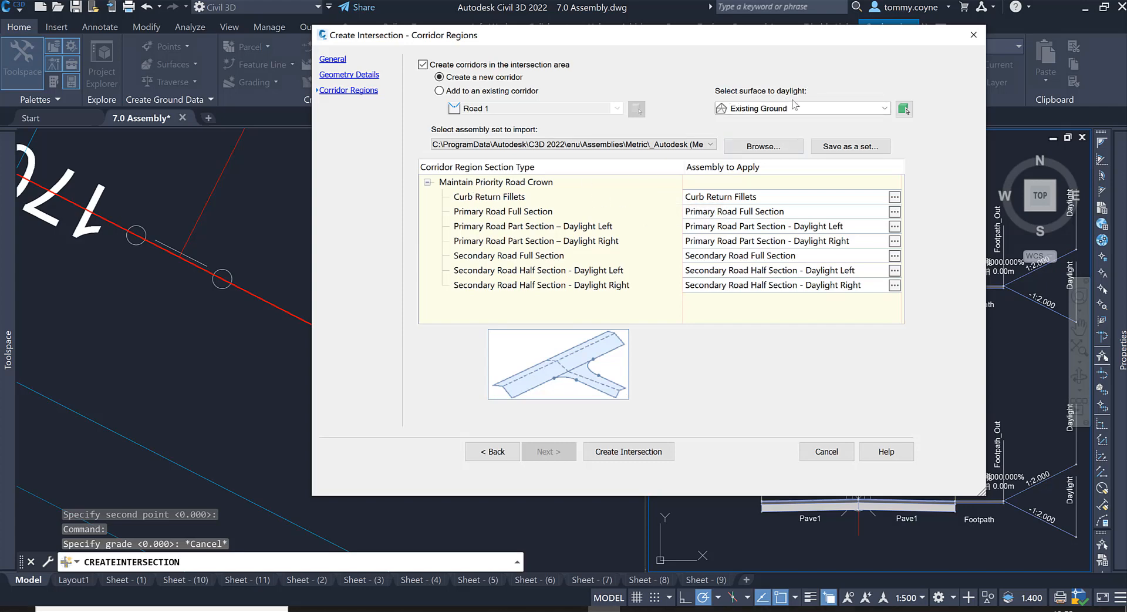
pyautogui.moveTo(768, 35); pyautogui.dragTo(500, 55)
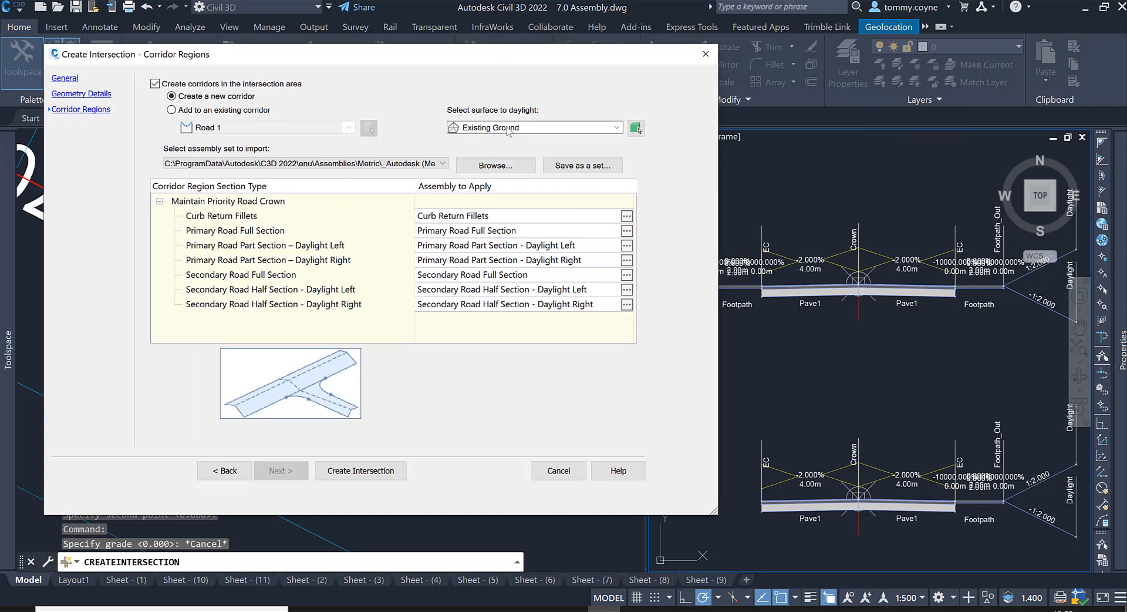
pyautogui.moveTo(485, 60); pyautogui.dragTo(608, 57)
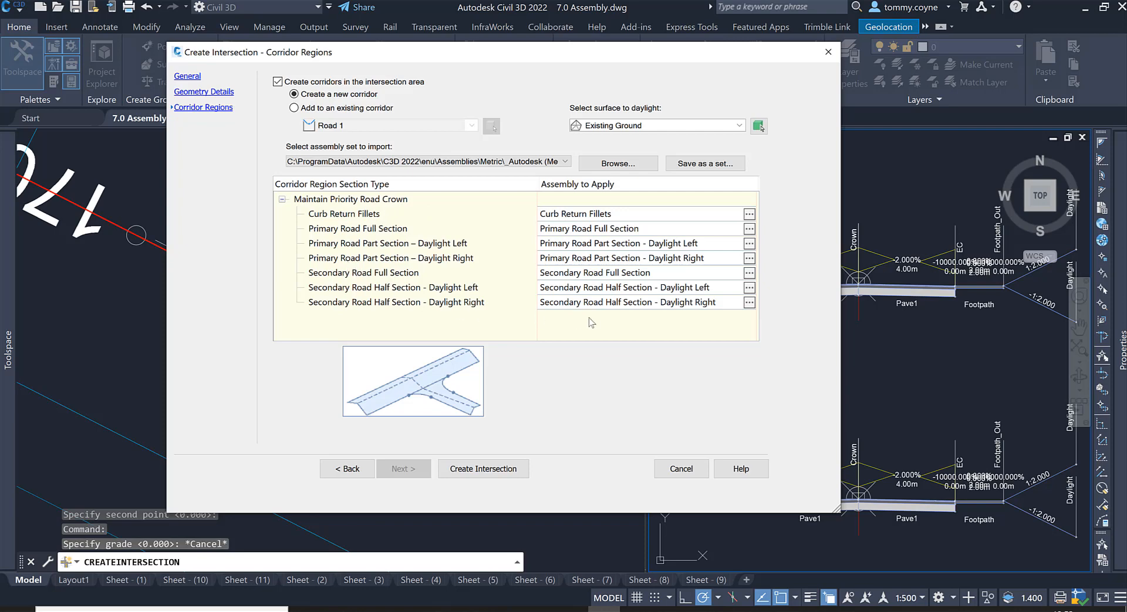
# Step: Examine the preview of each corridor region section type, from the curb return fillets to the secondary road half sections
pyautogui.click(339, 215)
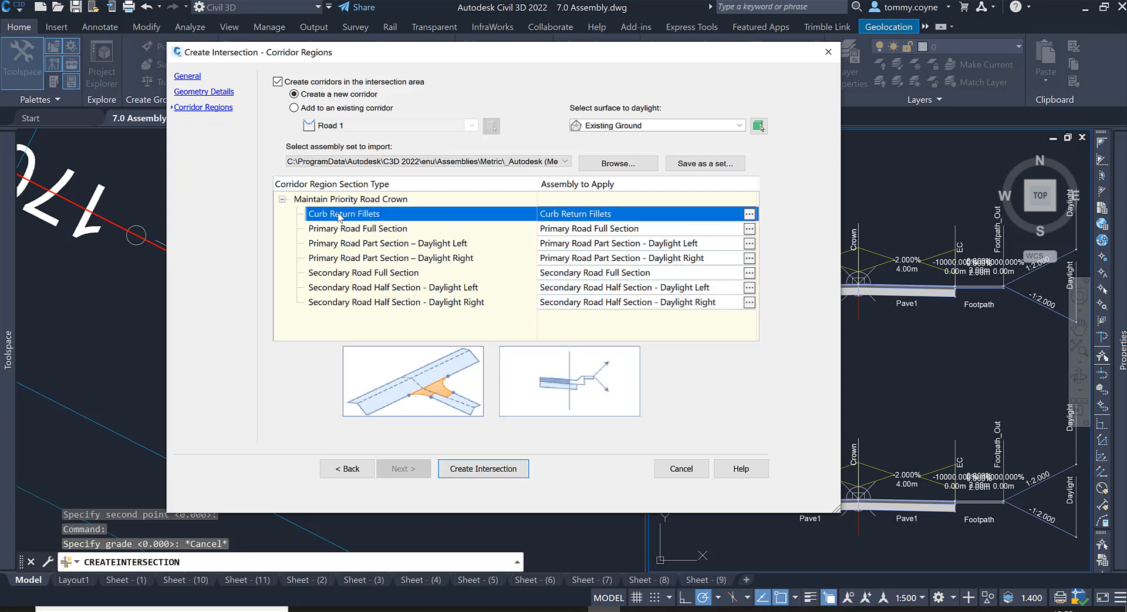
pyautogui.click(332, 231)
pyautogui.click(335, 246)
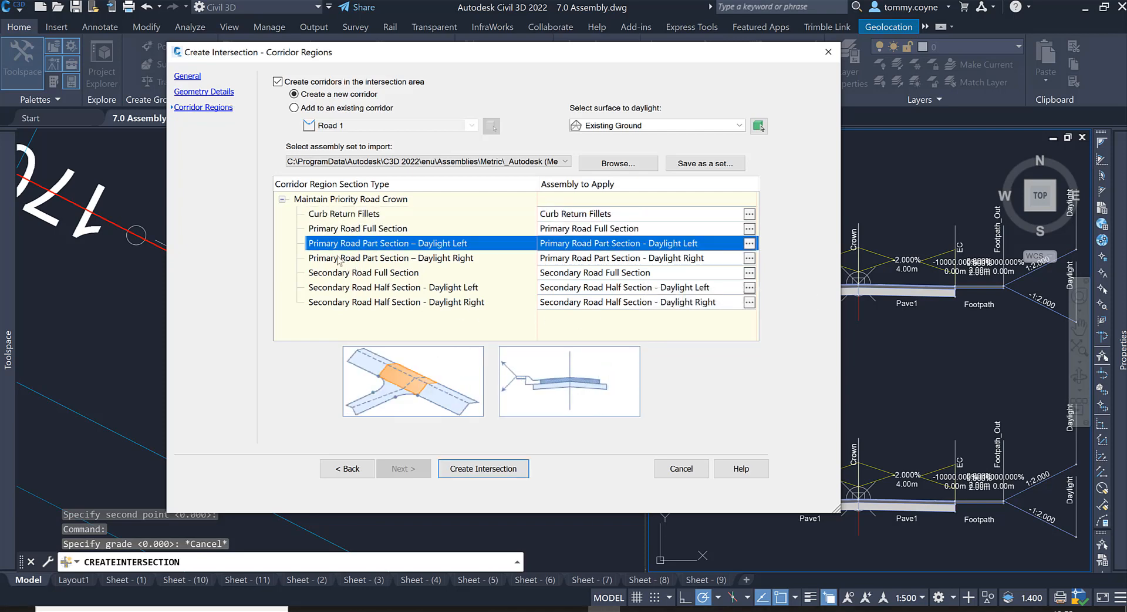
pyautogui.click(339, 259)
pyautogui.click(339, 274)
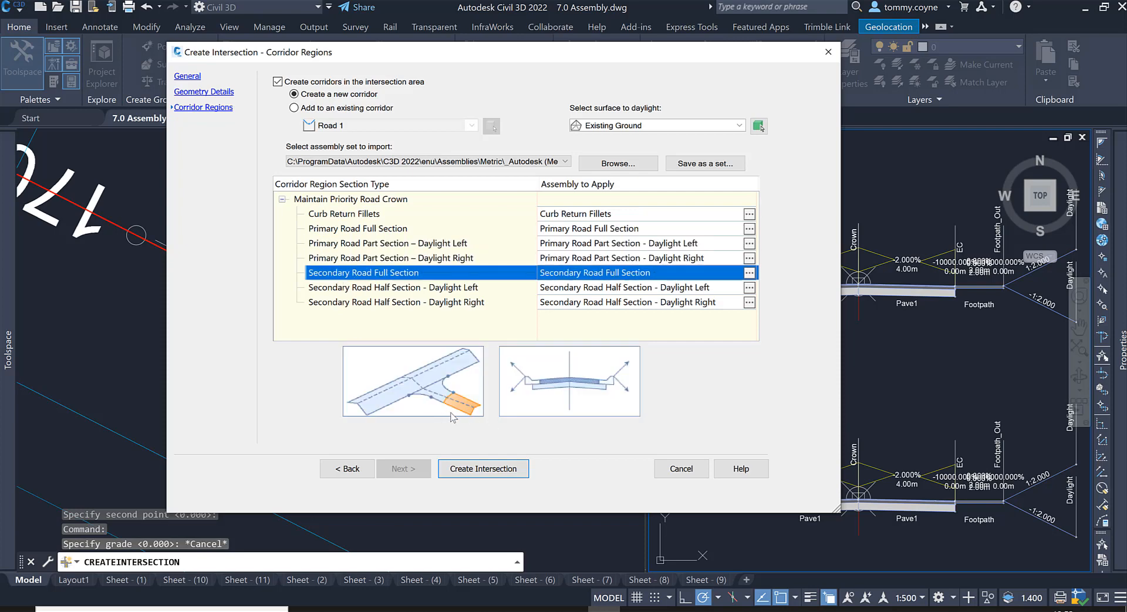
pyautogui.click(369, 289)
pyautogui.click(368, 303)
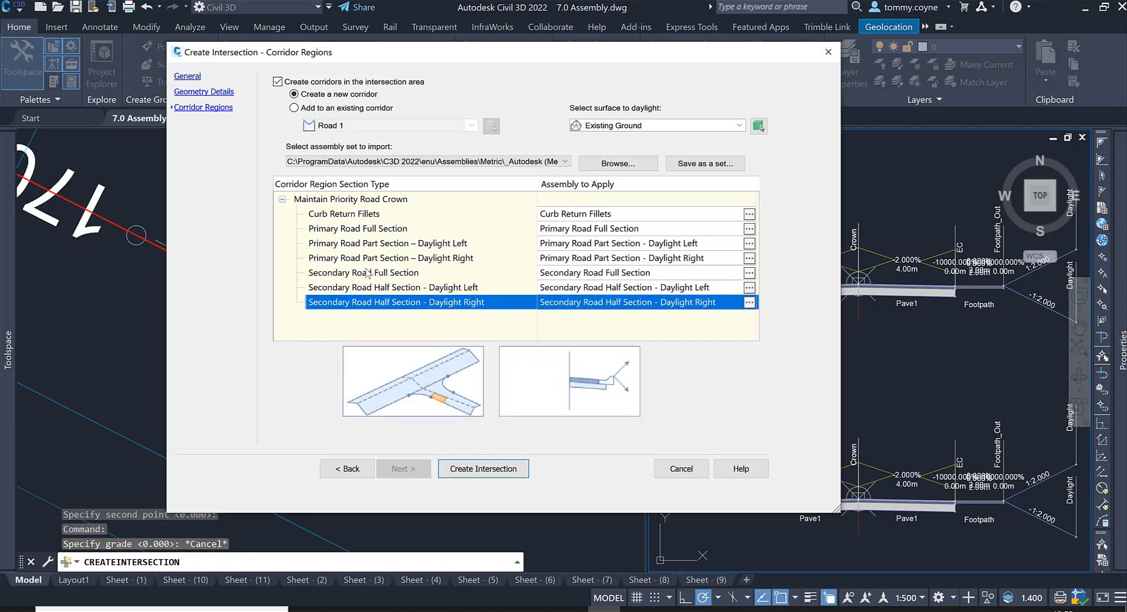
pyautogui.click(357, 229)
pyautogui.click(345, 217)
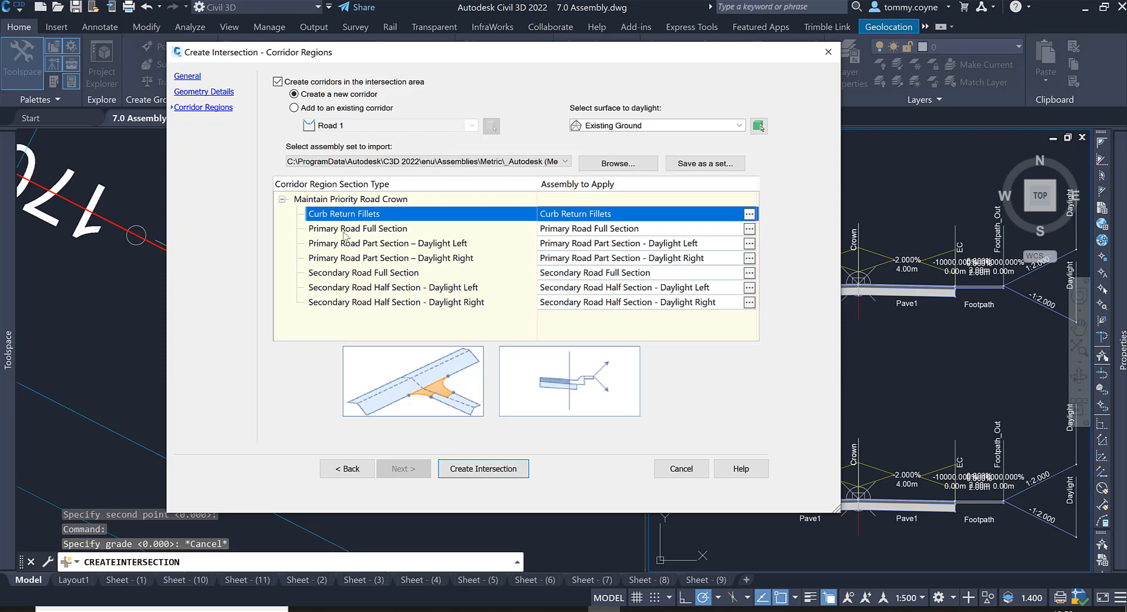
pyautogui.click(345, 230)
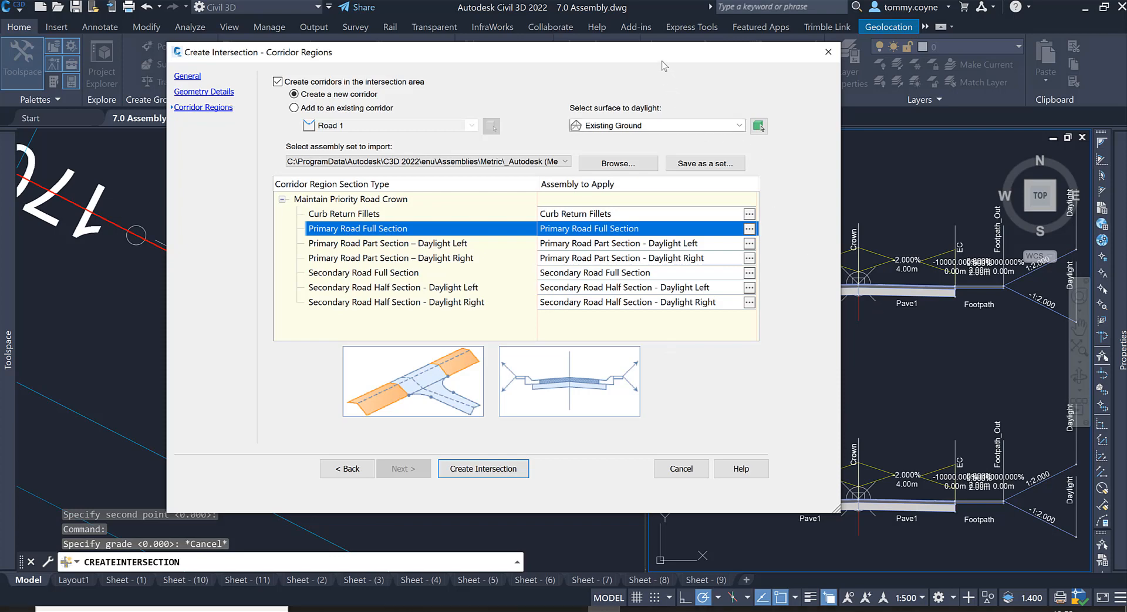
# Step: Assign the Road 1 assembly to the Primary Road Full Section corridor region
pyautogui.moveTo(517, 60)
pyautogui.mouseDown()
pyautogui.moveTo(236, 72)
pyautogui.moveTo(530, 54)
pyautogui.mouseUp()
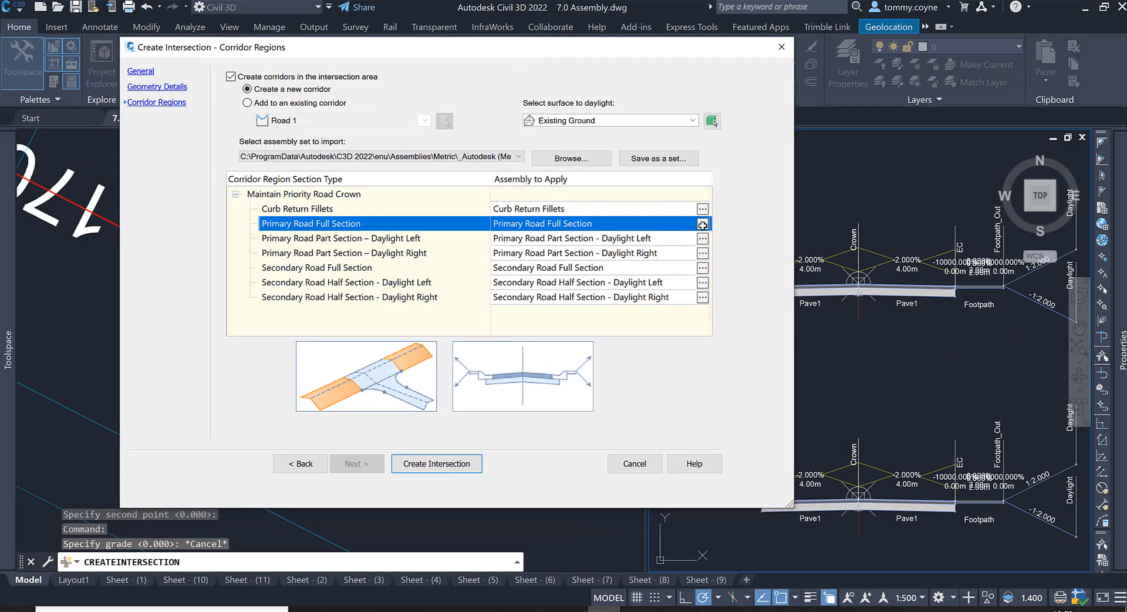
pyautogui.click(703, 223)
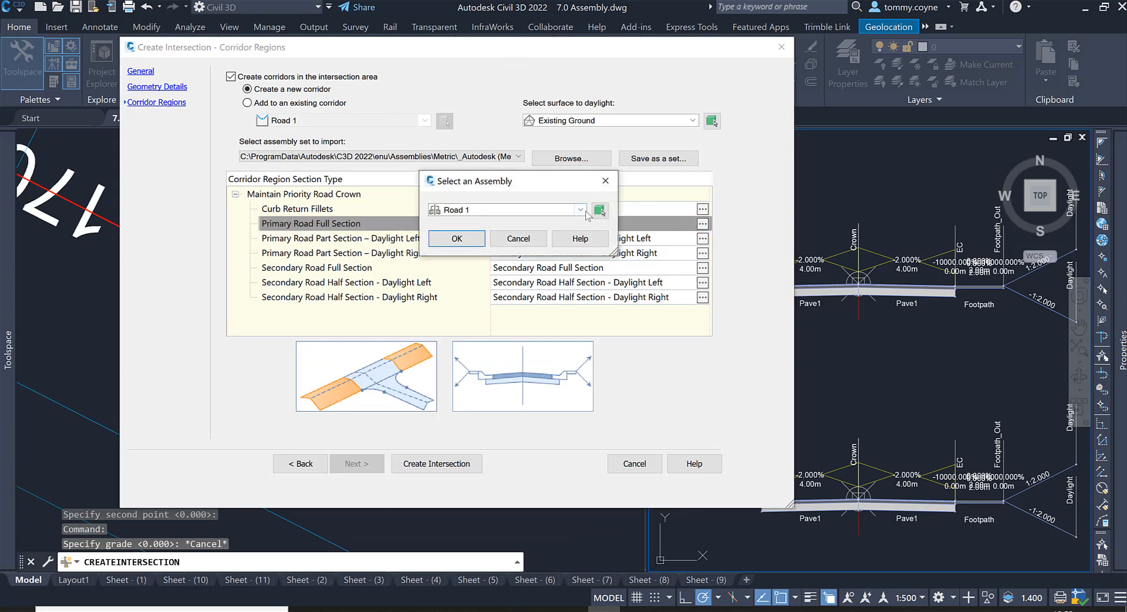
pyautogui.click(580, 210)
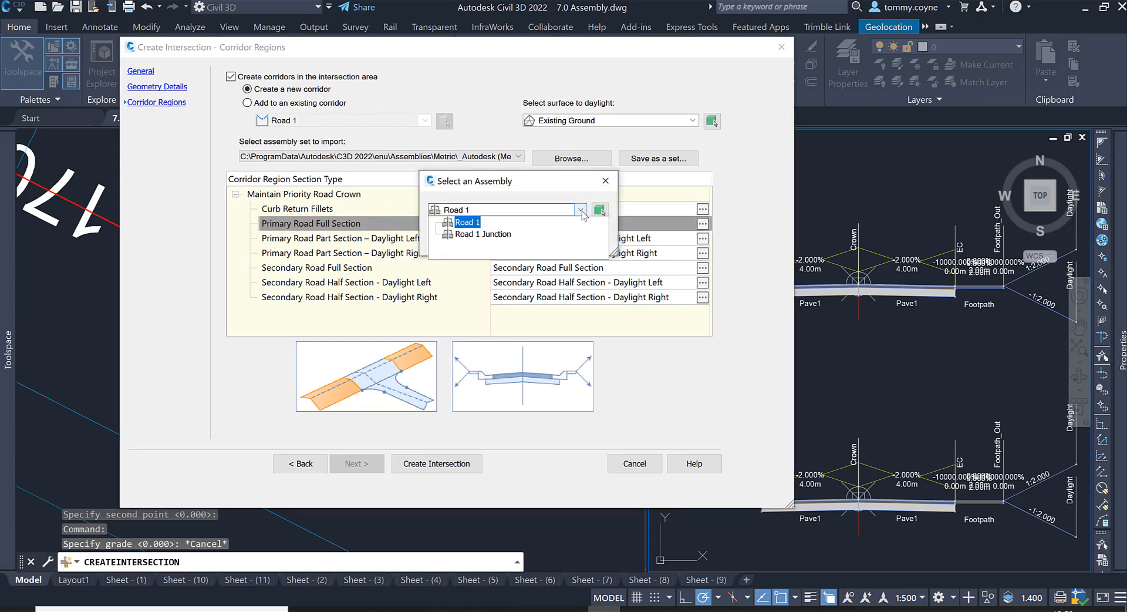
pyautogui.click(467, 222)
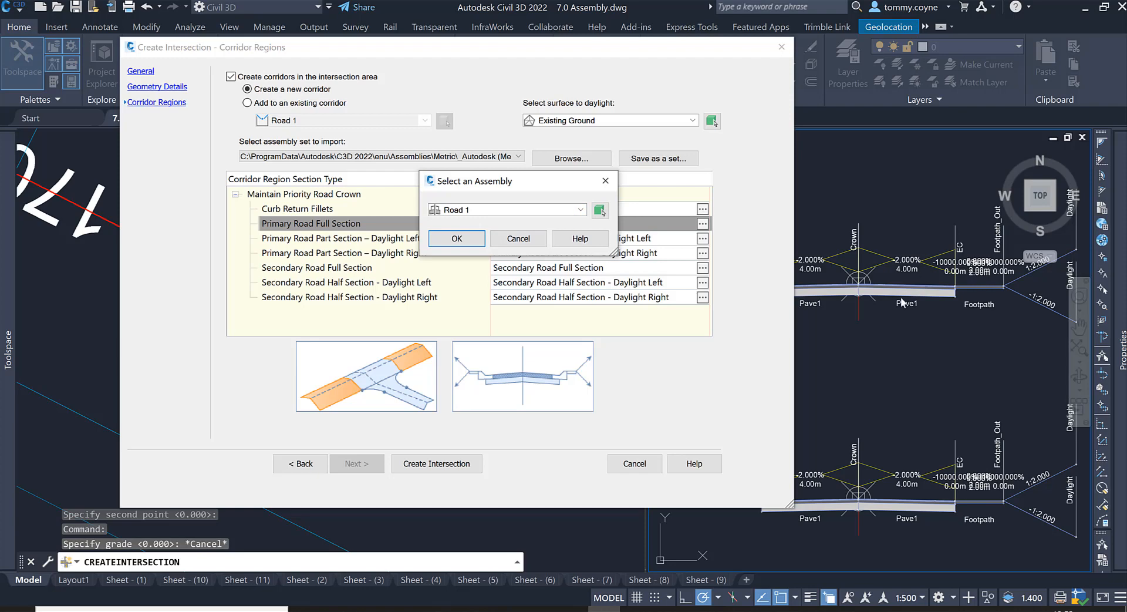
pyautogui.click(464, 244)
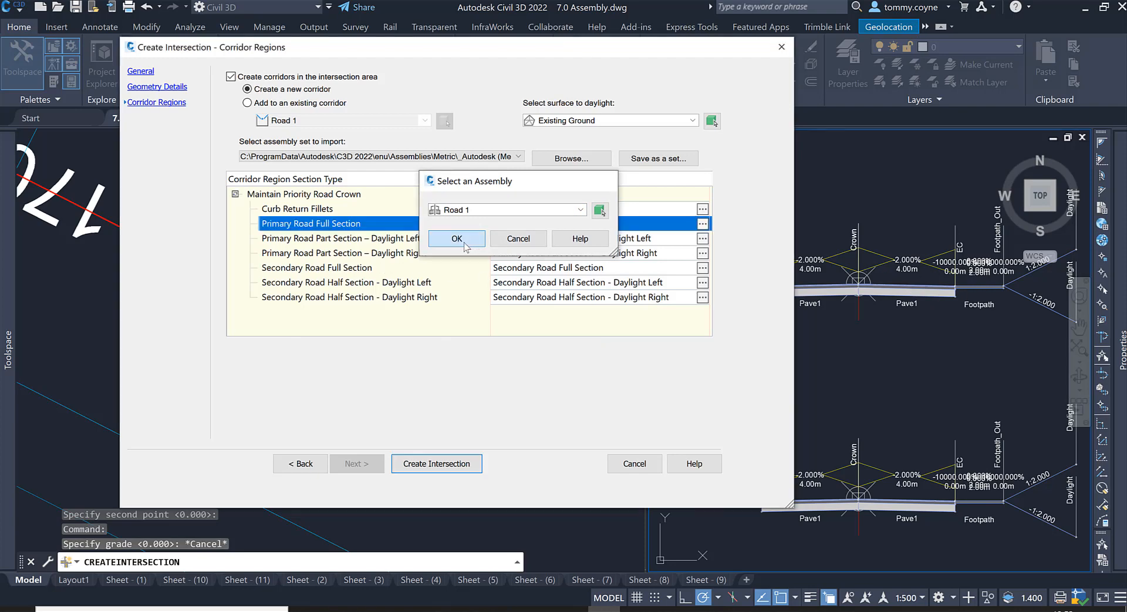
# Step: Assign the Road 1 Junction assembly to the Primary Road Part Section – Daylight Right region, repositioning the dialog to check the drawing's assemblies
pyautogui.click(351, 240)
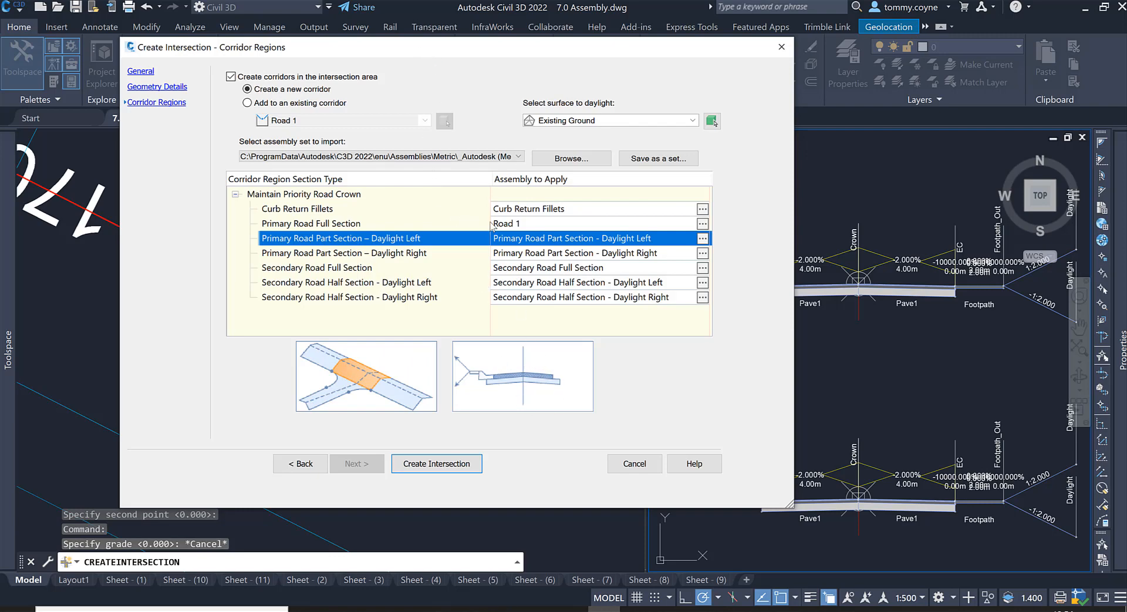
pyautogui.click(425, 254)
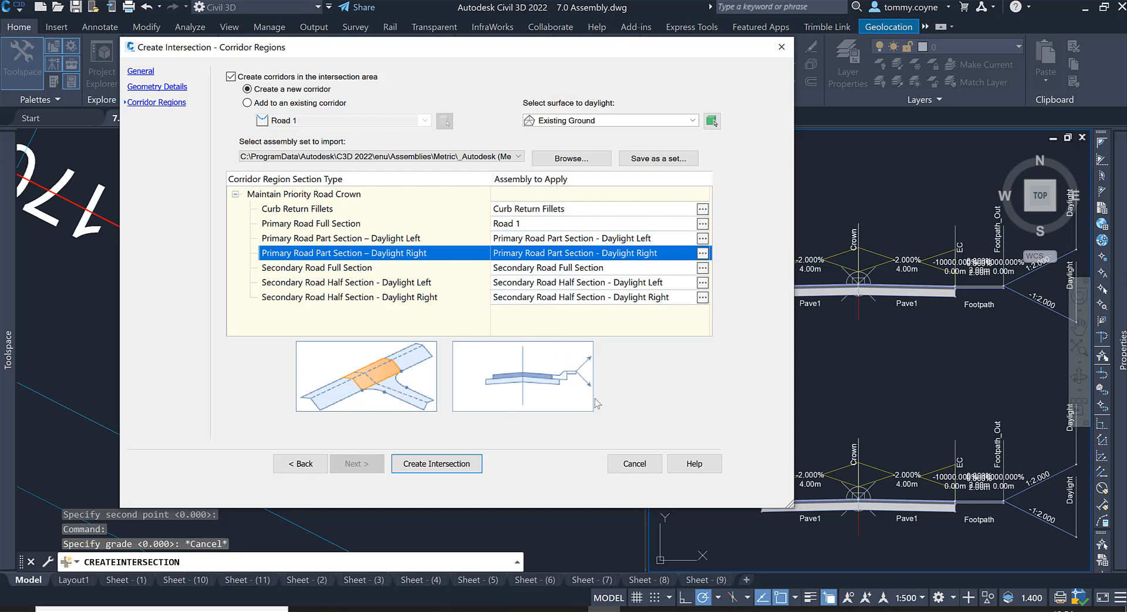
pyautogui.moveTo(506, 59); pyautogui.dragTo(379, 37)
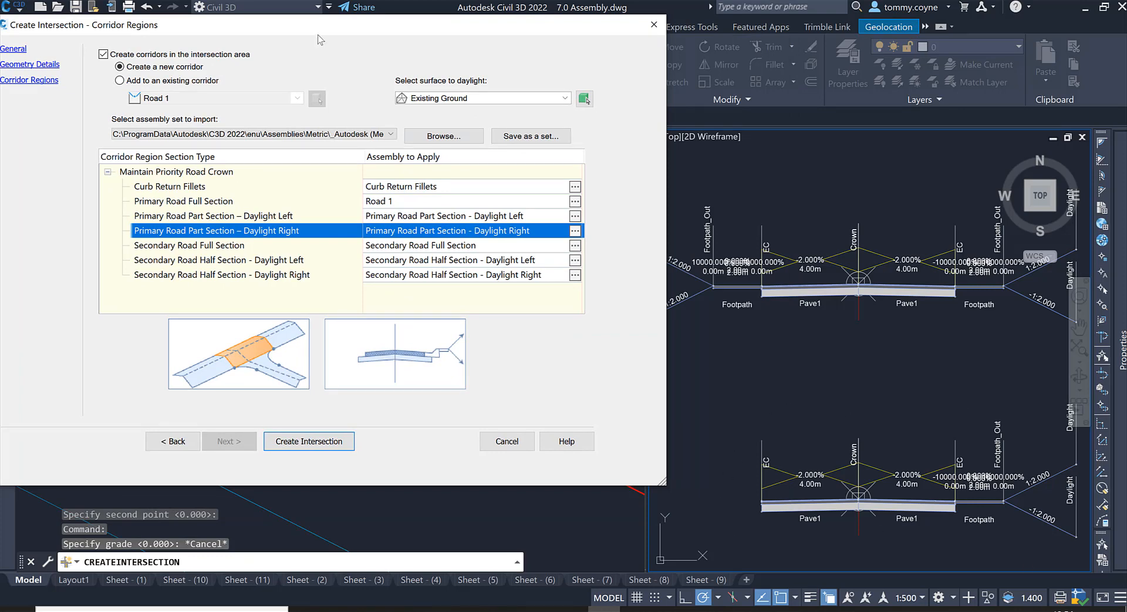
pyautogui.moveTo(351, 24)
pyautogui.mouseDown()
pyautogui.moveTo(791, 221)
pyautogui.moveTo(818, 220)
pyautogui.mouseUp()
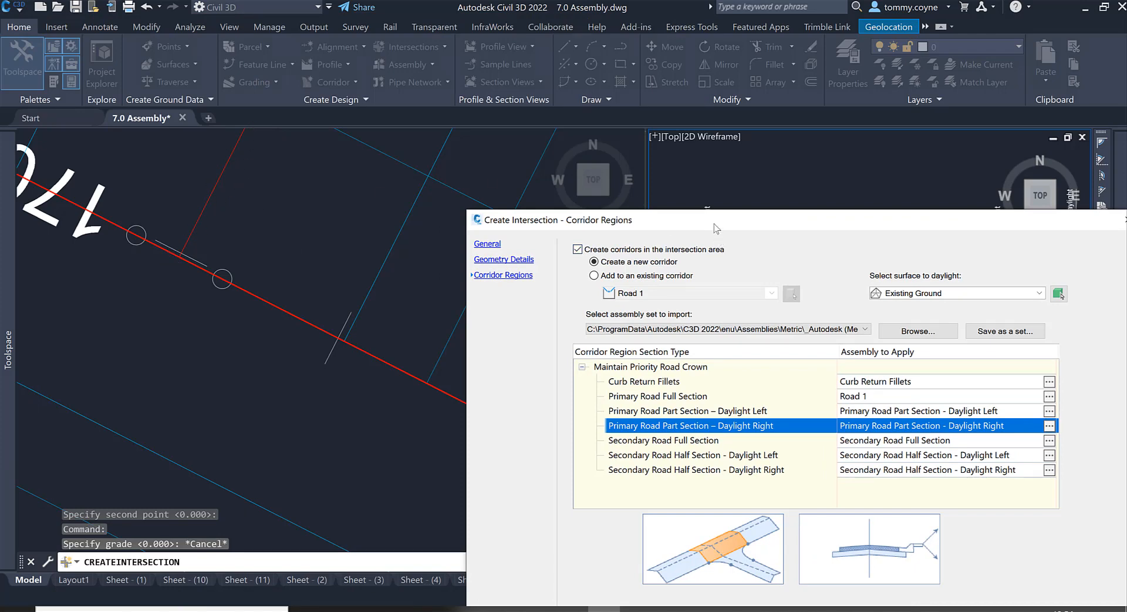
pyautogui.moveTo(709, 220); pyautogui.dragTo(240, 55)
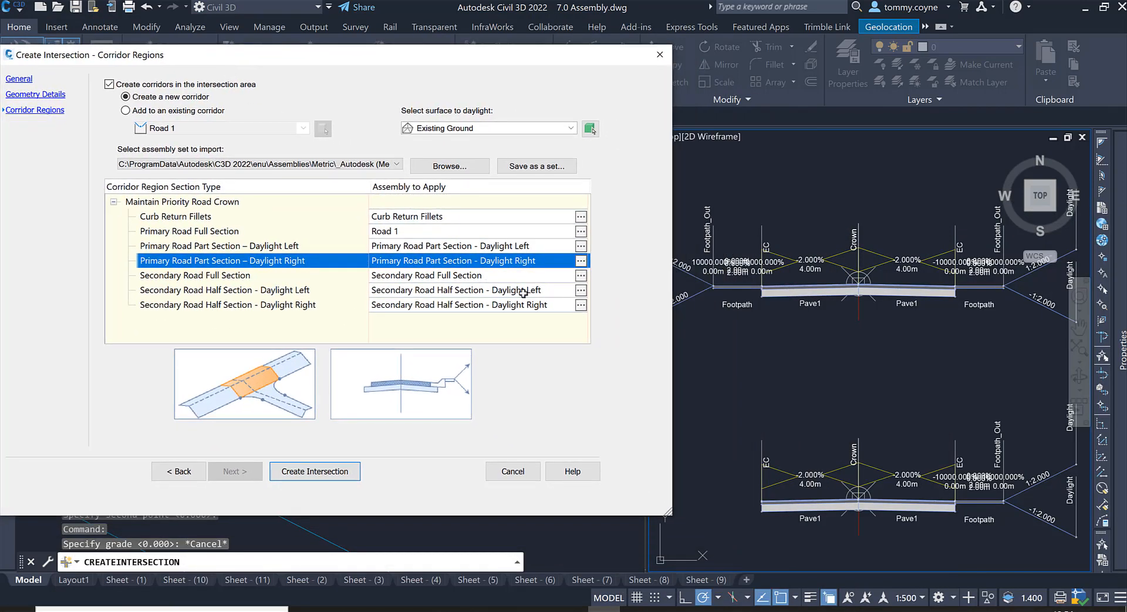
pyautogui.click(582, 261)
pyautogui.click(538, 212)
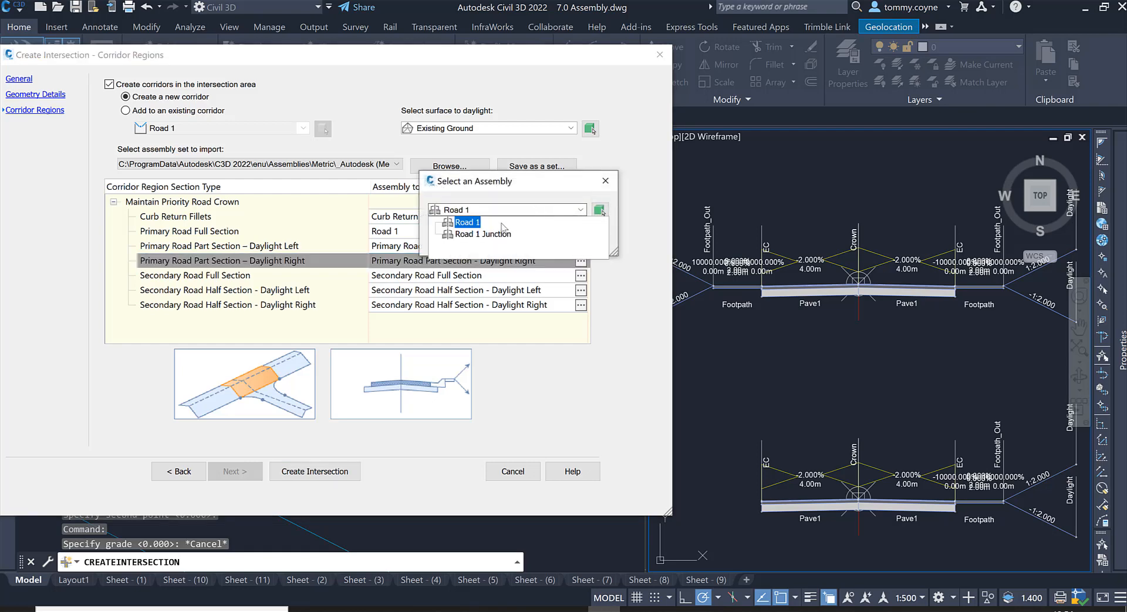
pyautogui.click(476, 230)
pyautogui.click(468, 241)
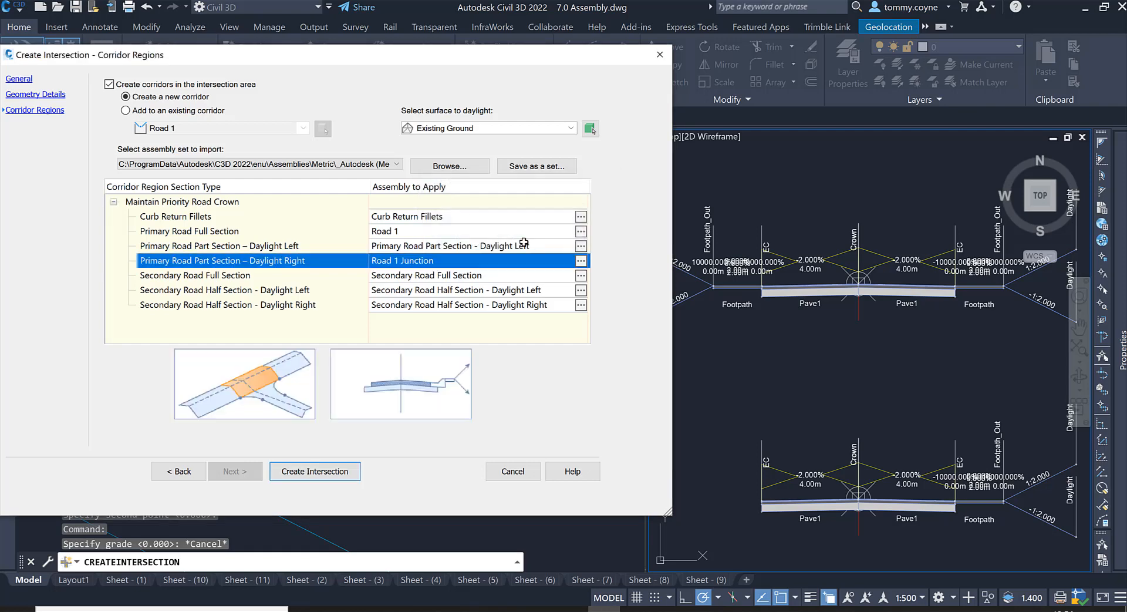
# Step: Assign the Road 1 assembly to the Secondary Road Full Section corridor region
pyautogui.click(468, 274)
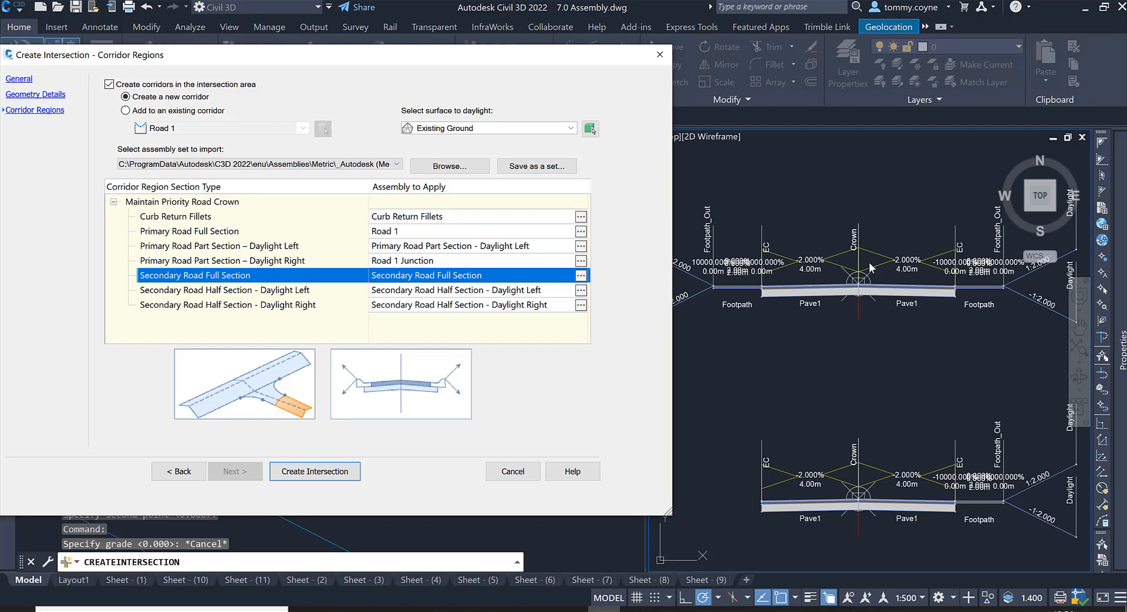
pyautogui.click(580, 276)
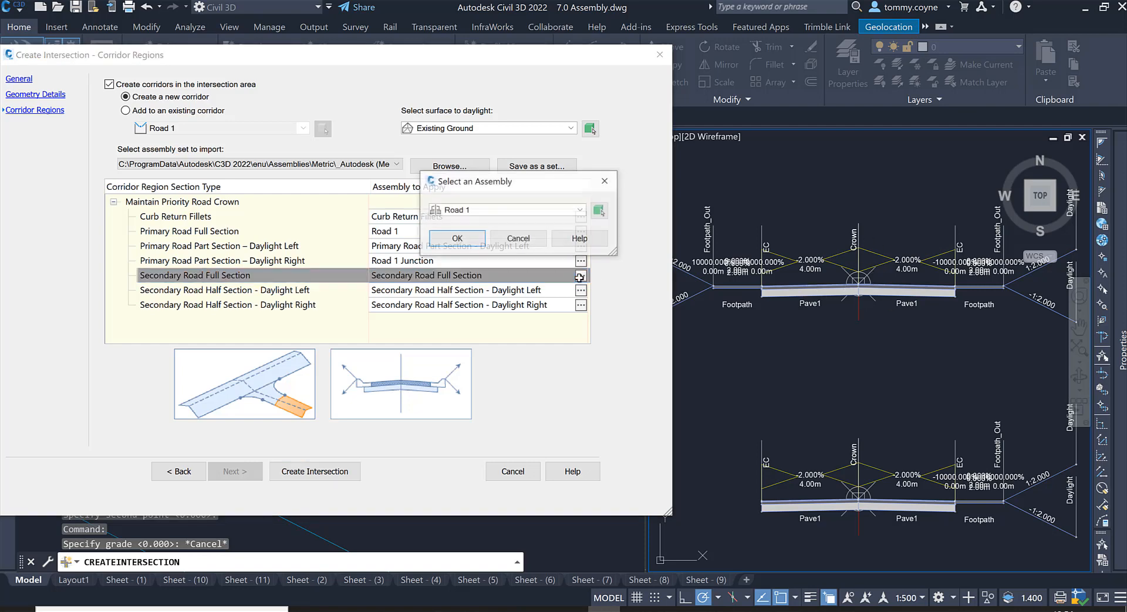
pyautogui.click(460, 238)
# Step: Compare the previews of the secondary road's left and right daylight half sections and create the intersection with its corridor
pyautogui.click(452, 288)
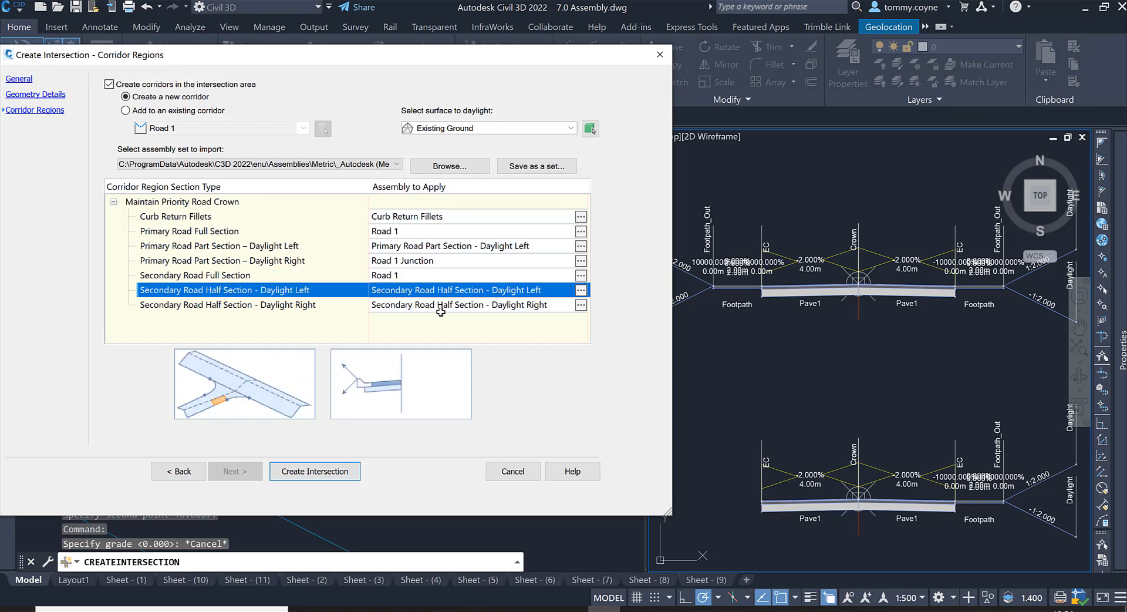
pyautogui.click(437, 305)
pyautogui.click(435, 292)
pyautogui.click(436, 303)
pyautogui.click(438, 291)
pyautogui.click(418, 307)
pyautogui.click(416, 292)
pyautogui.click(297, 474)
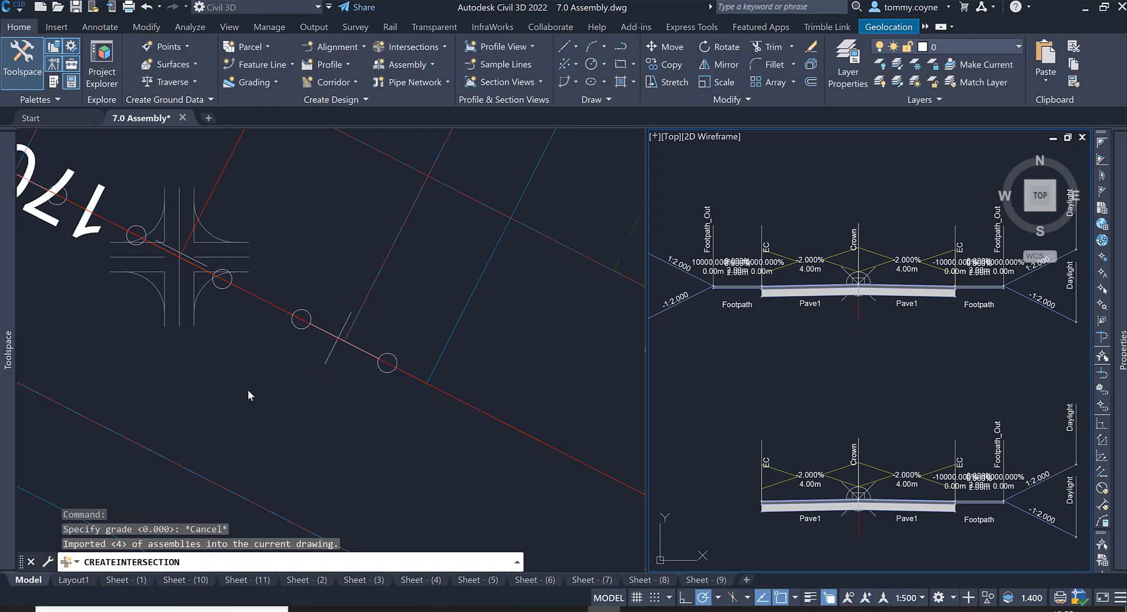
pyautogui.click(263, 387)
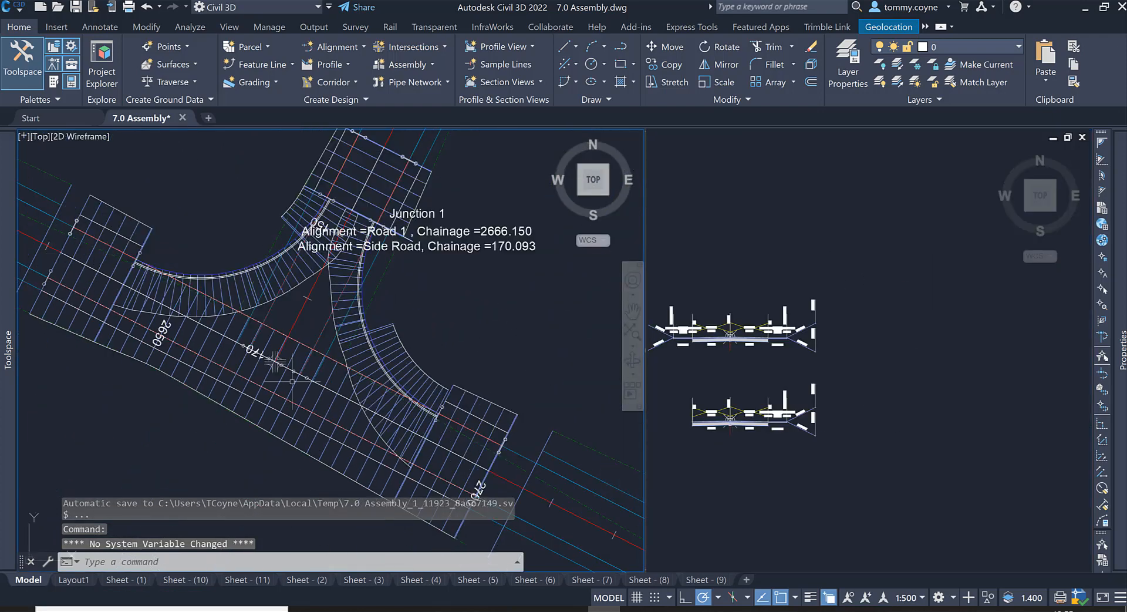
# Step: Examine the generated junction corridor in plan, including its region extents and the curb return areas
pyautogui.press('Escape')
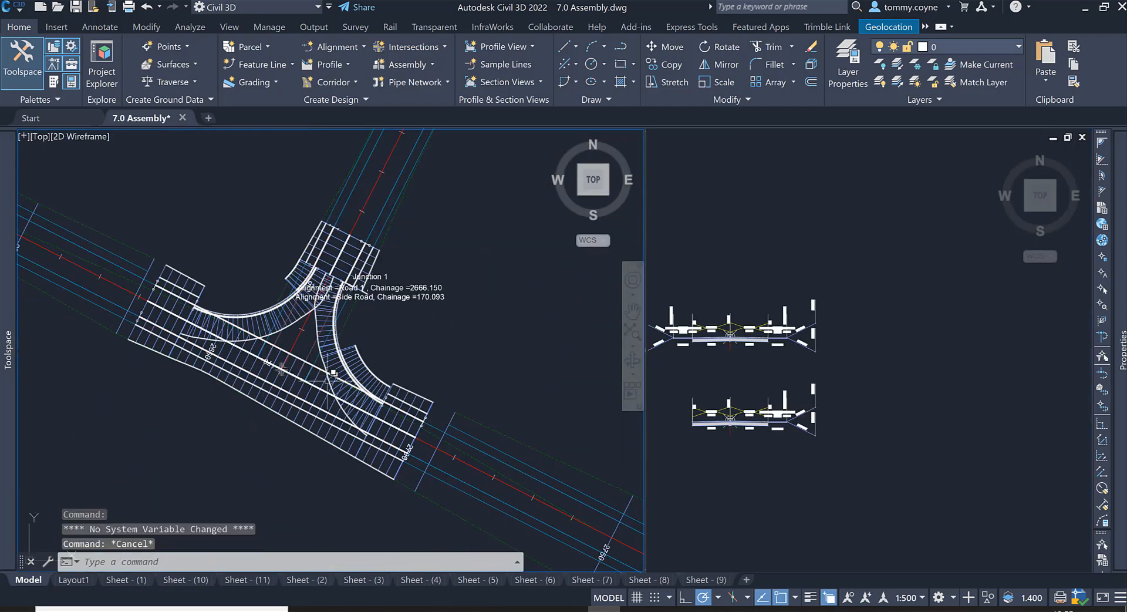
pyautogui.moveTo(334, 382); pyautogui.dragTo(332, 414, button='middle')
pyautogui.press('Escape')
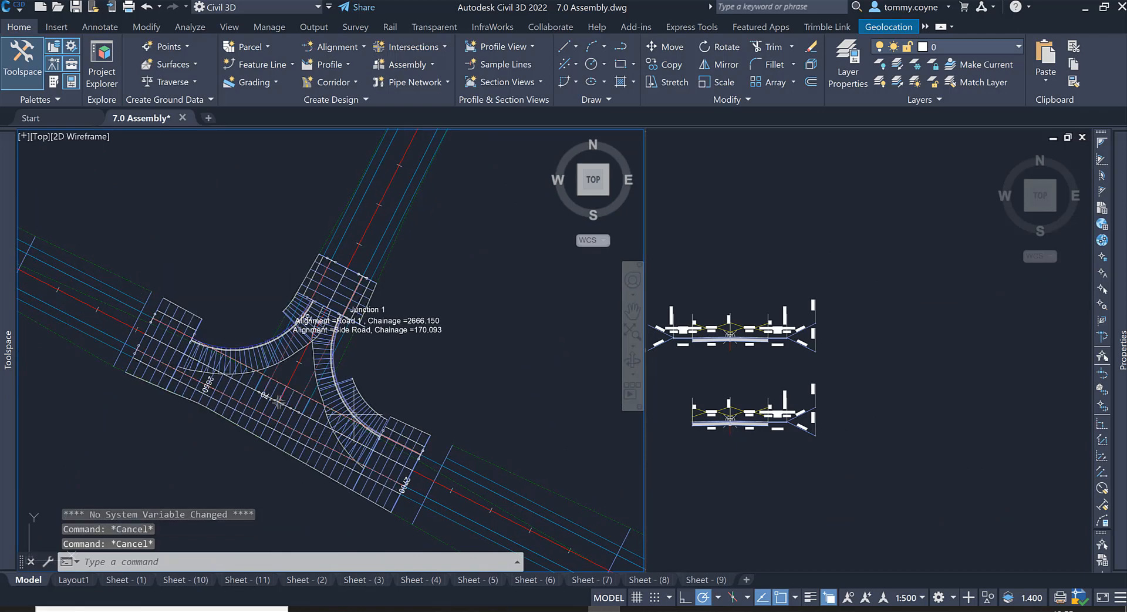
pyautogui.press('Escape')
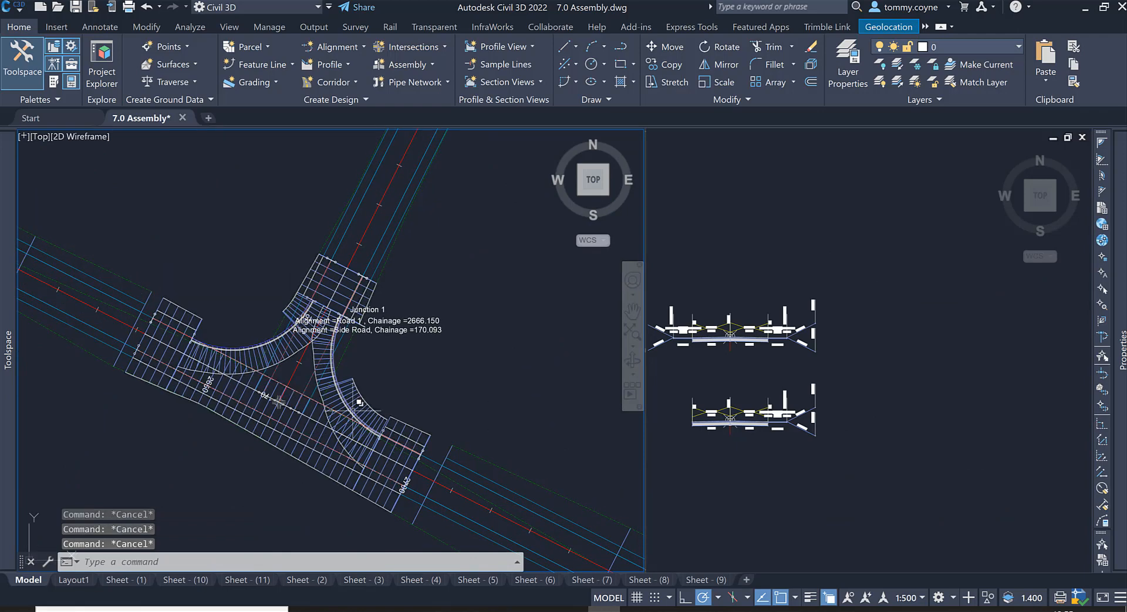
pyautogui.scroll(2, 278, 401)
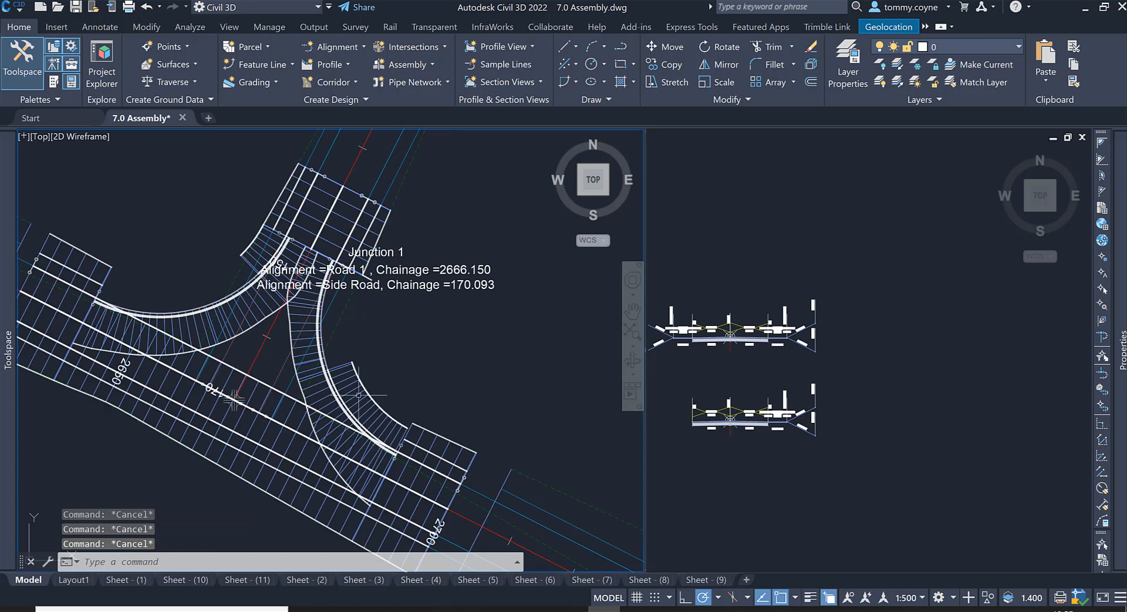
pyautogui.click(234, 400)
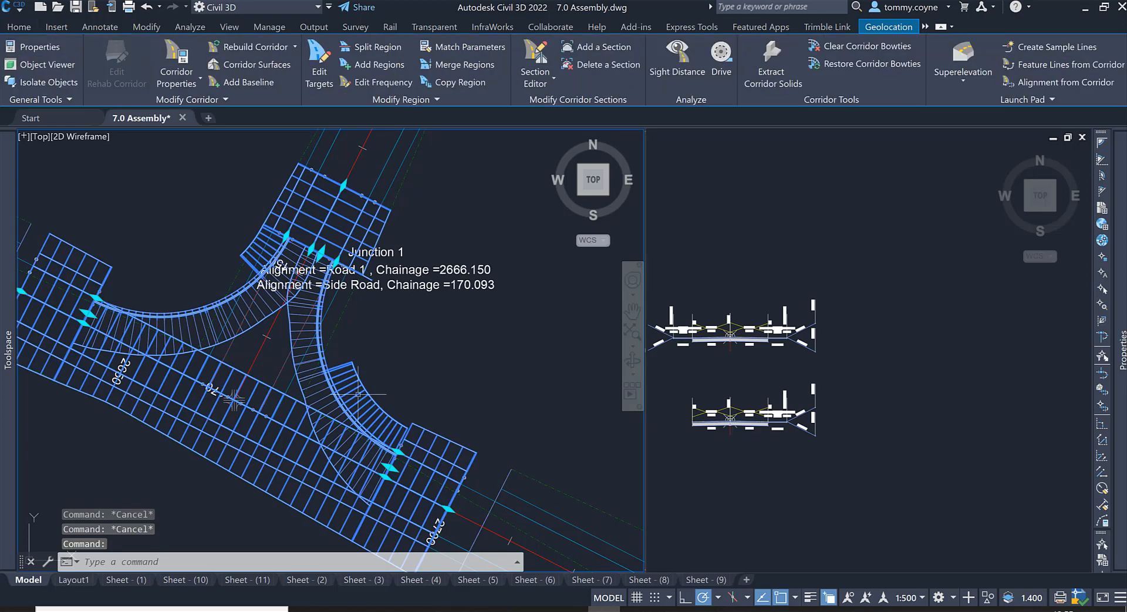
pyautogui.scroll(-4, 358, 395)
pyautogui.press('Escape')
pyautogui.scroll(4, 356, 394)
pyautogui.scroll(3, 356, 394)
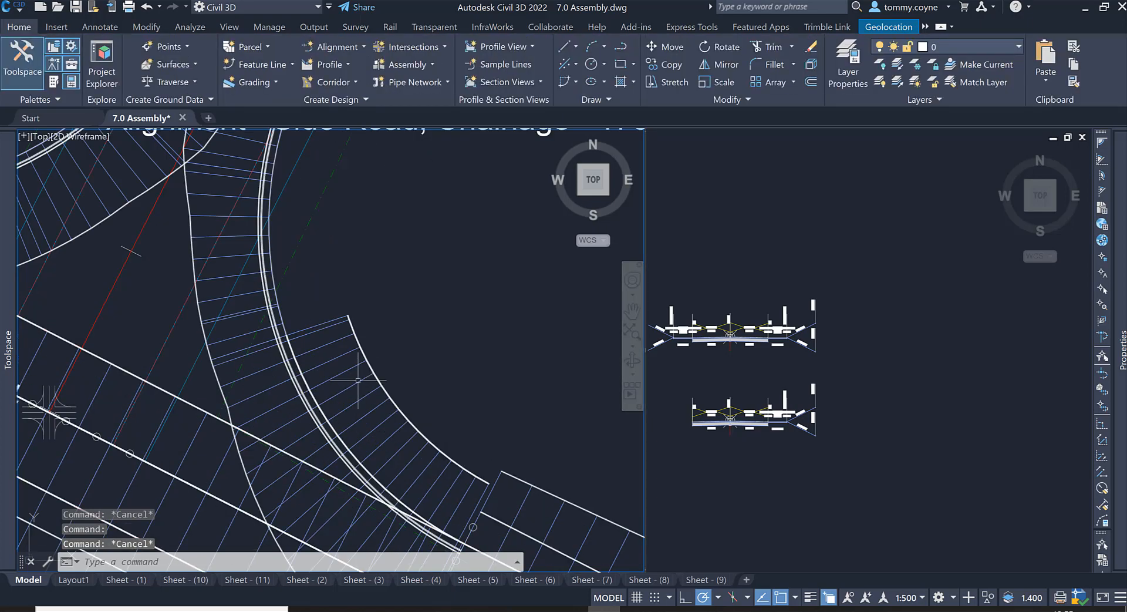
# Step: Change the junction corridor's code set style to the solid-hatched Plan View style and clear the selection
pyautogui.click(332, 402)
pyautogui.scroll(-3, 332, 402)
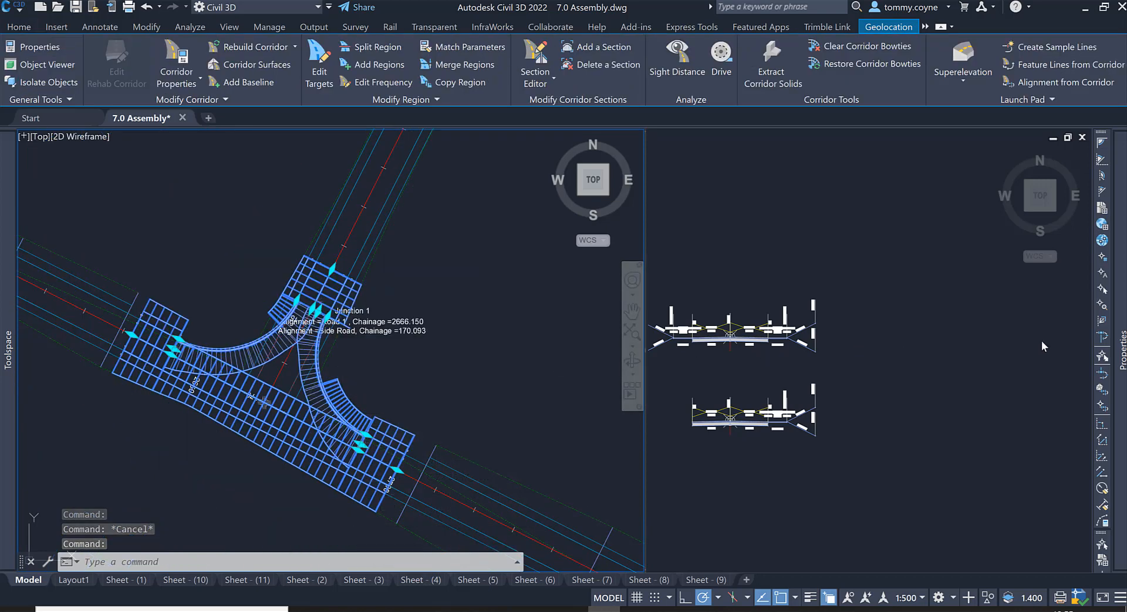
pyautogui.moveTo(1119, 330)
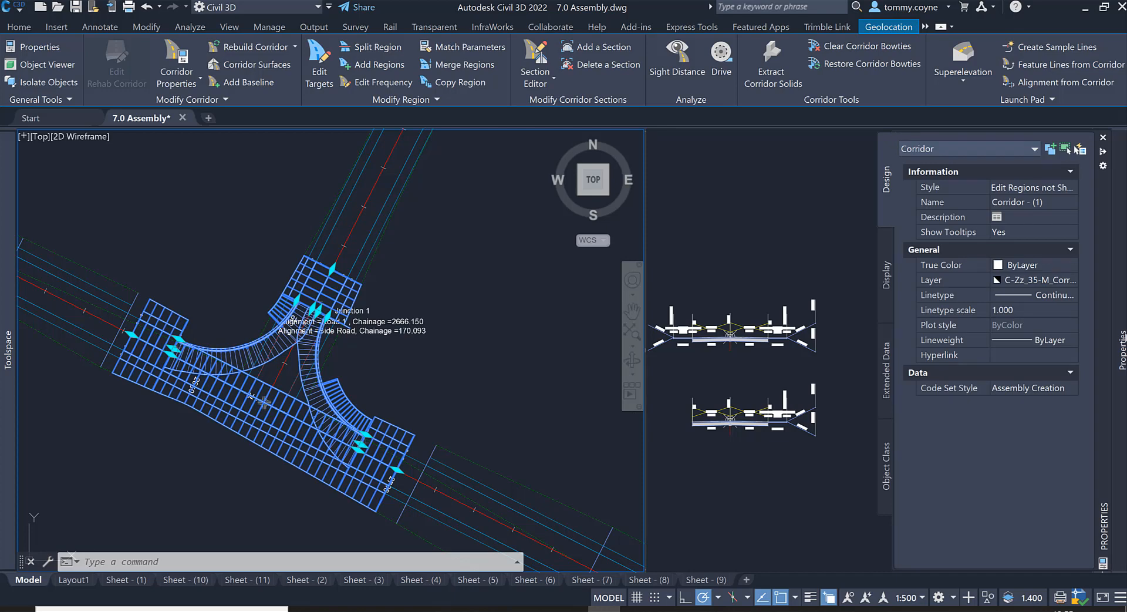
pyautogui.click(1027, 390)
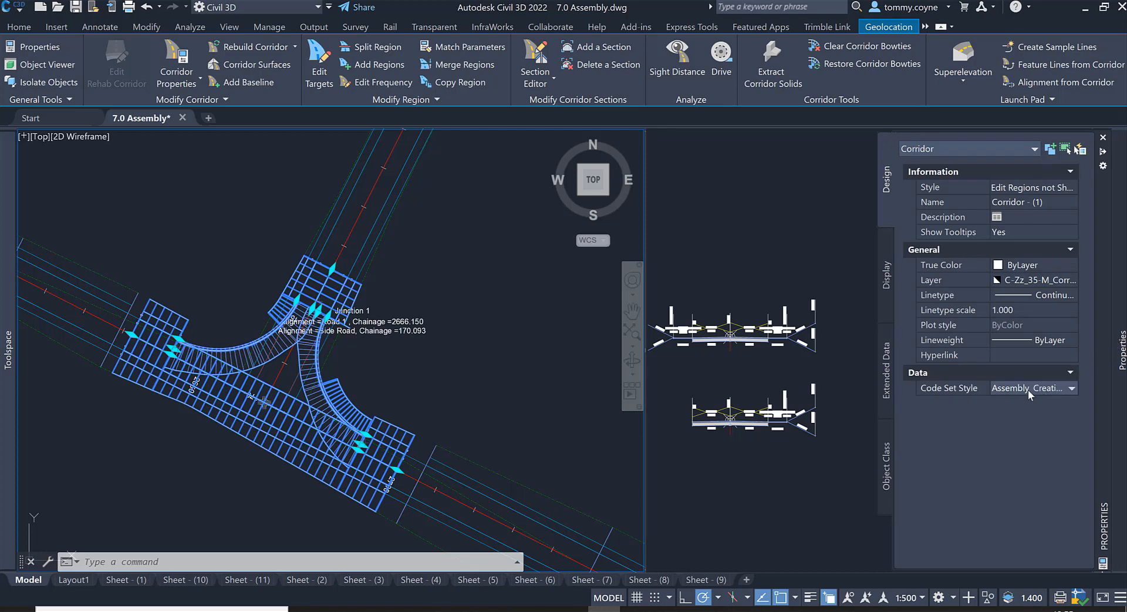
pyautogui.click(1027, 389)
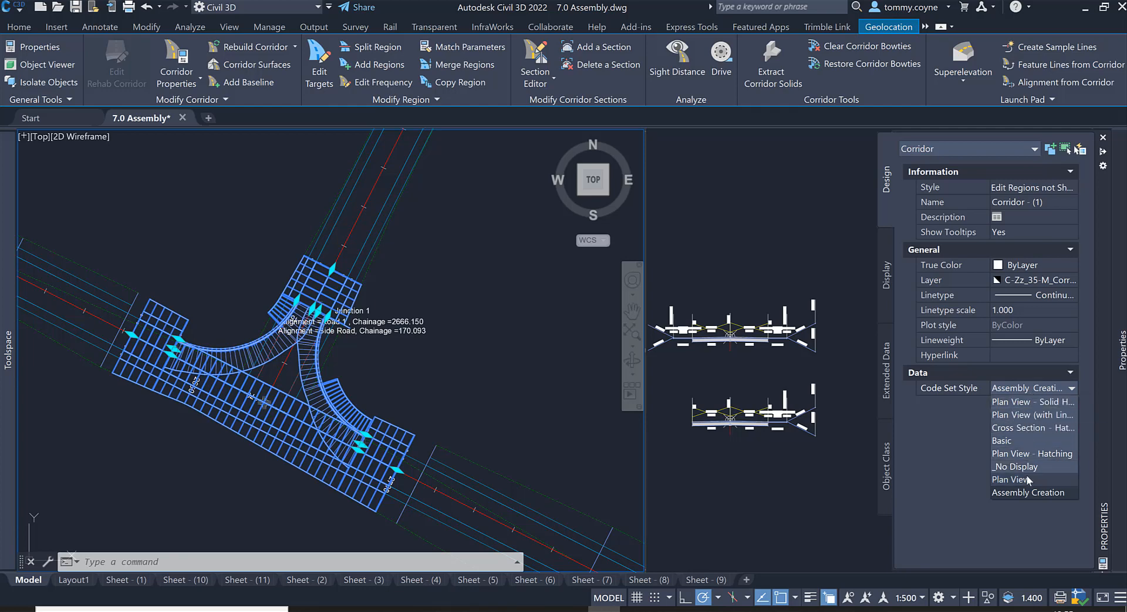
pyautogui.click(1040, 403)
pyautogui.press('Escape')
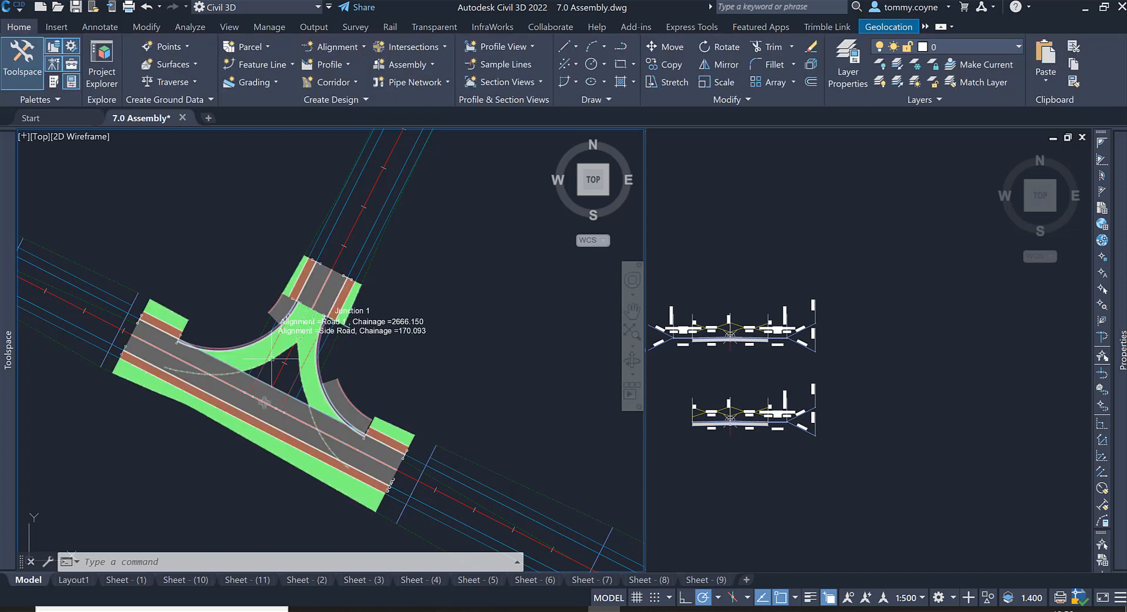
# Step: Find and inspect the imported assemblies for the primary road part section, secondary road half sections and curb return fillets in the other viewport
pyautogui.click(781, 257)
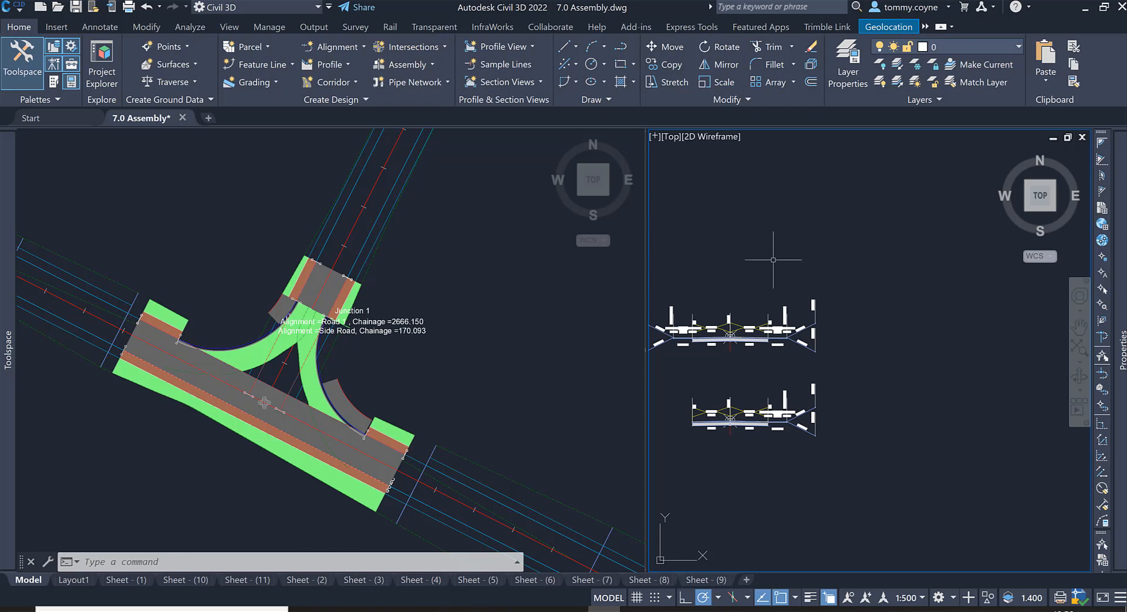
pyautogui.moveTo(766, 374); pyautogui.dragTo(854, 356, button='middle')
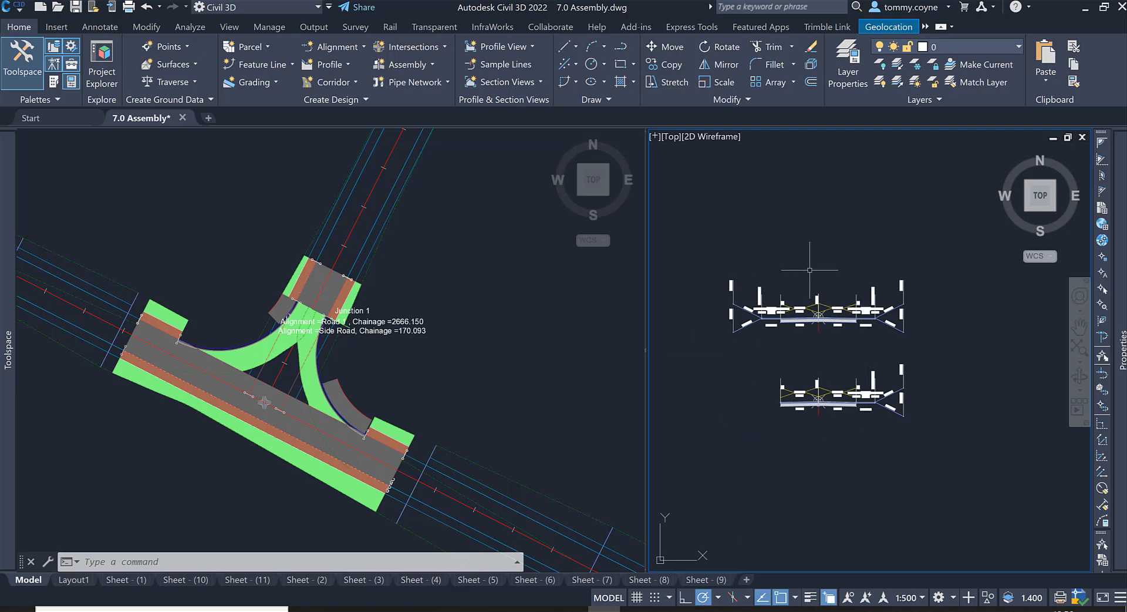
pyautogui.scroll(-6, 816, 273)
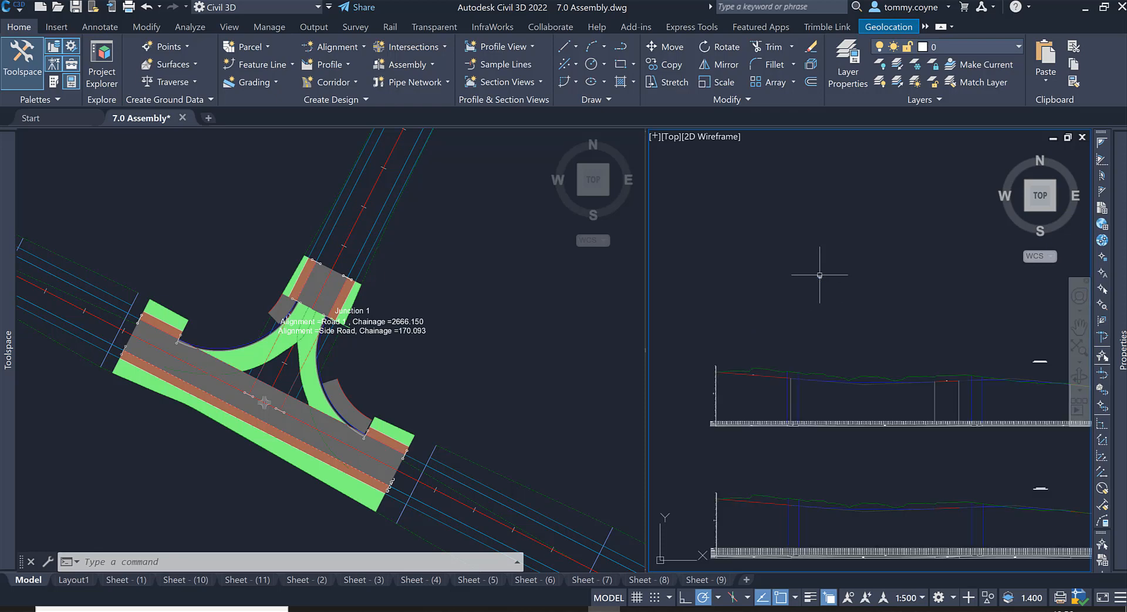
pyautogui.scroll(-7, 790, 361)
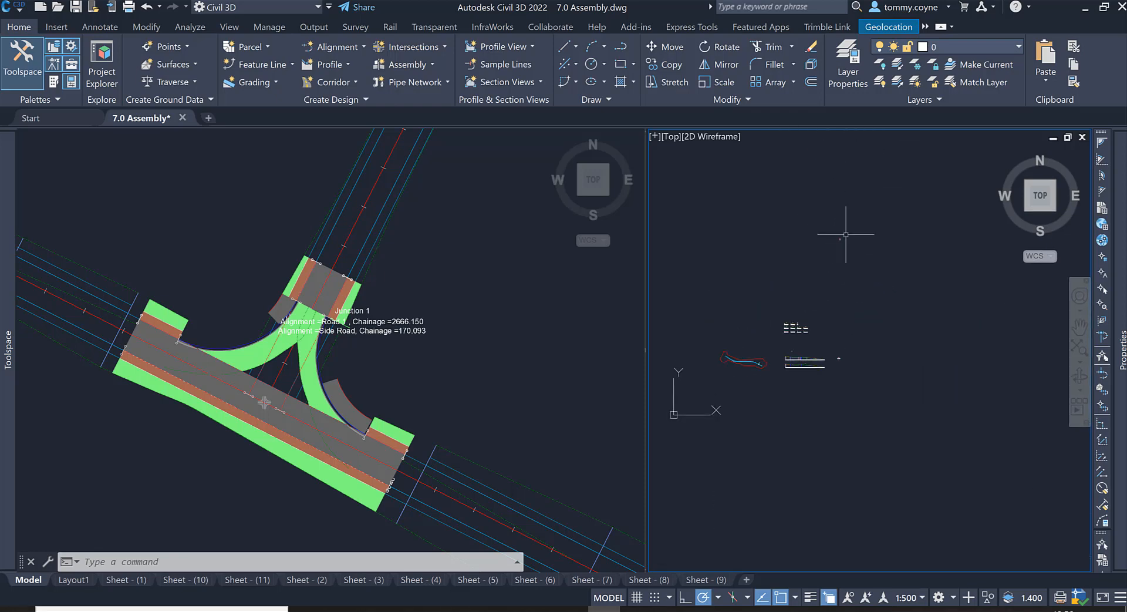
pyautogui.scroll(3, 822, 264)
pyautogui.scroll(6, 804, 279)
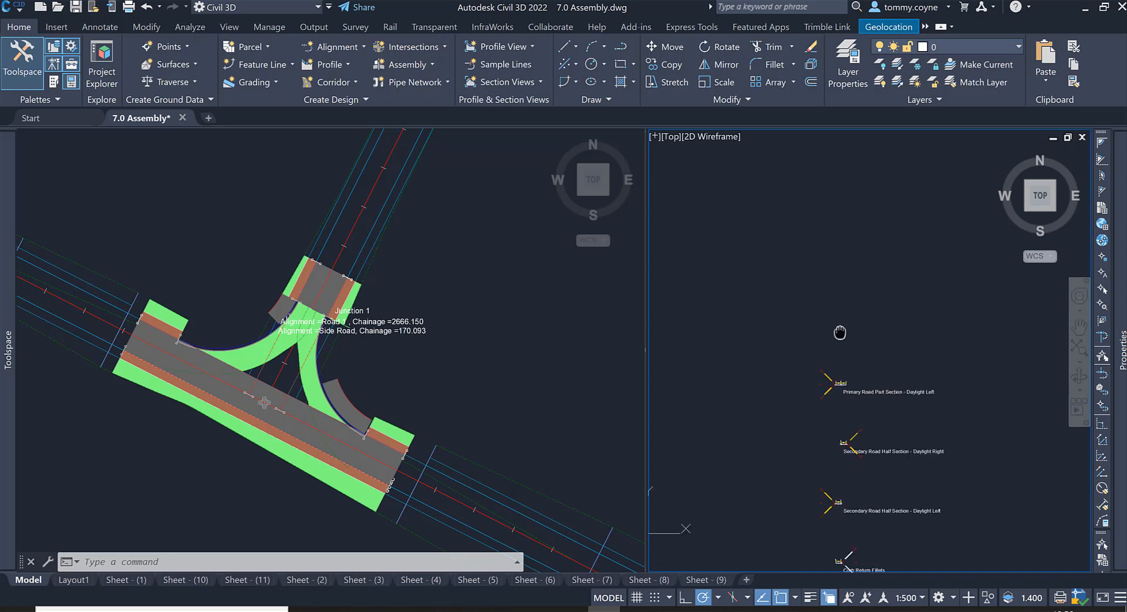
pyautogui.scroll(4, 826, 333)
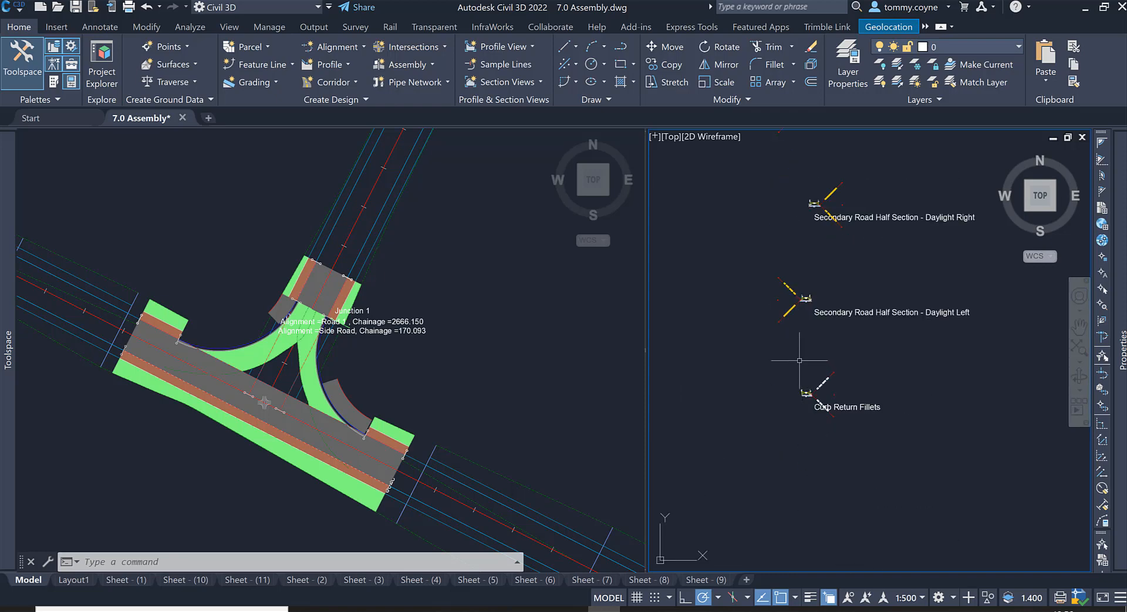
pyautogui.scroll(-3, 769, 348)
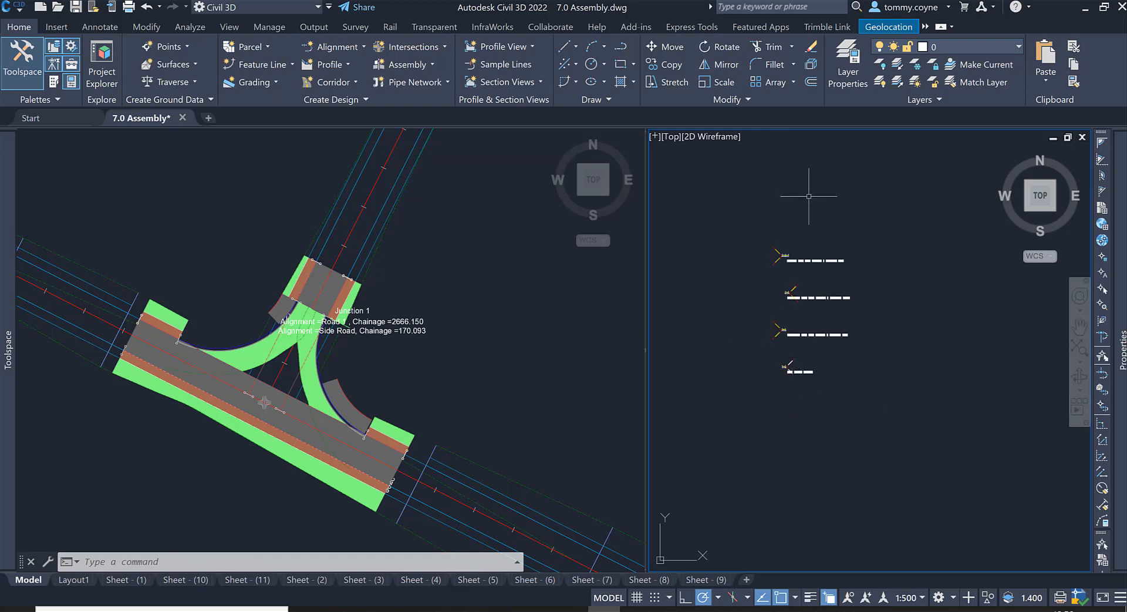
# Step: Set the model viewport configuration to Three: Left and frame the junction corridor in the large viewport
pyautogui.scroll(-4, 806, 317)
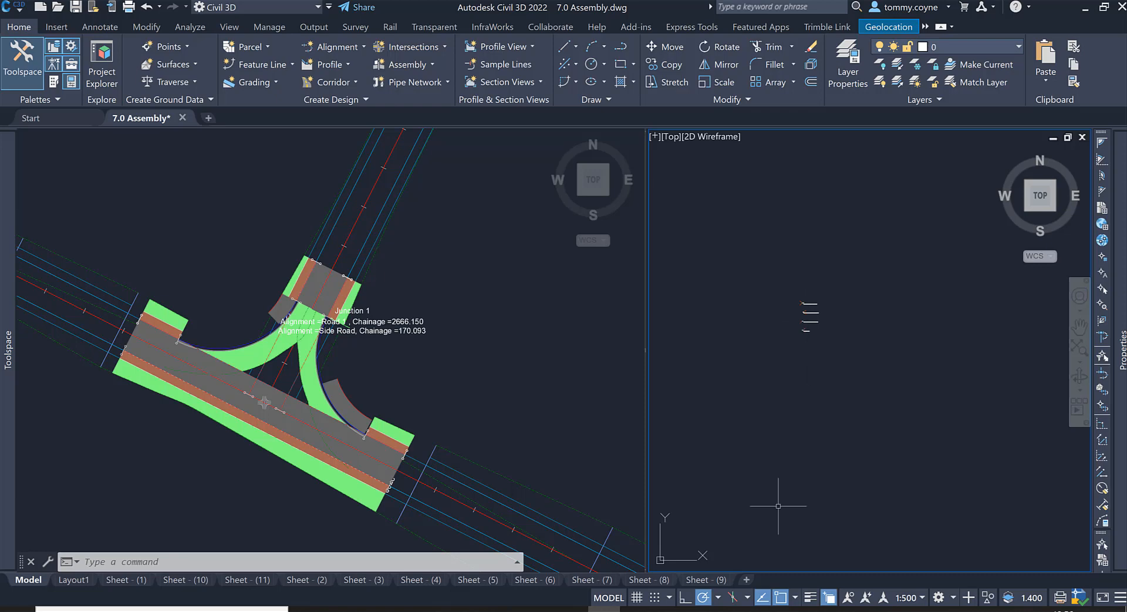
pyautogui.click(230, 27)
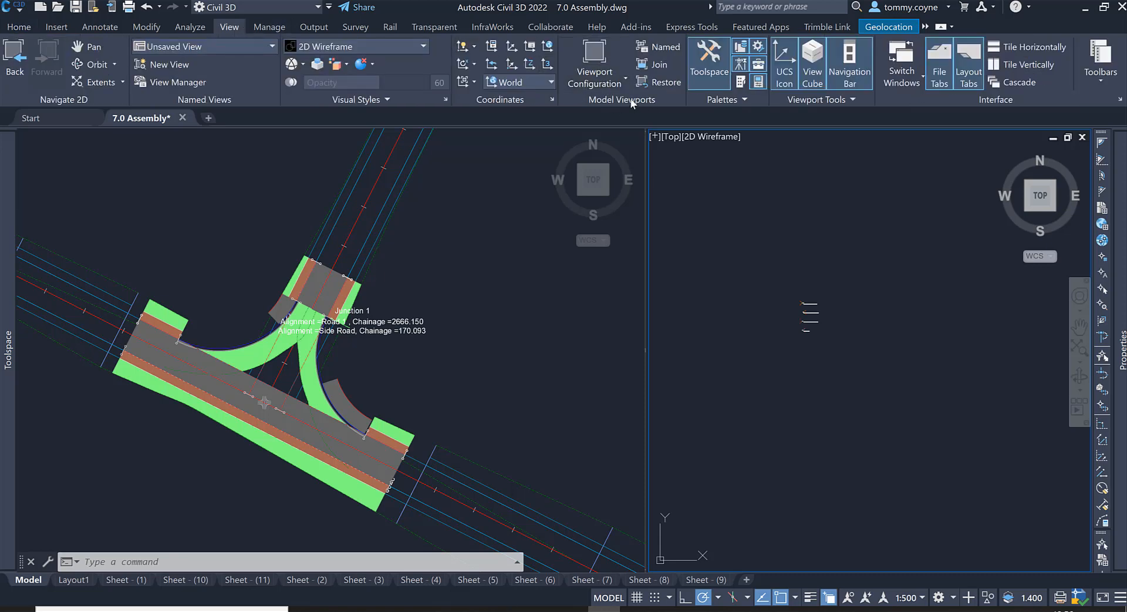
pyautogui.click(609, 84)
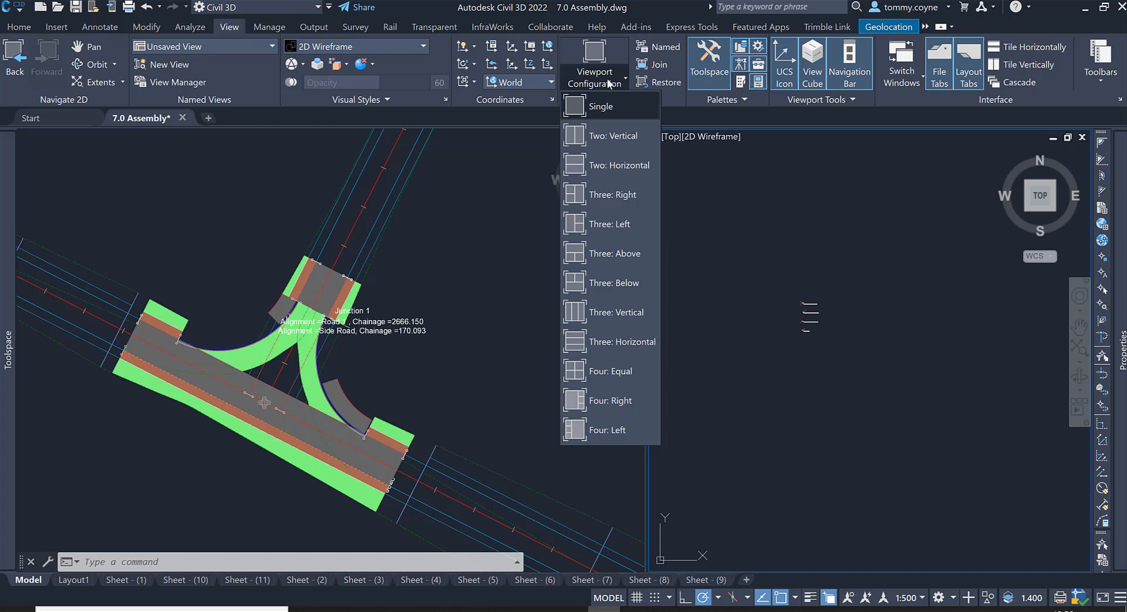
pyautogui.click(605, 225)
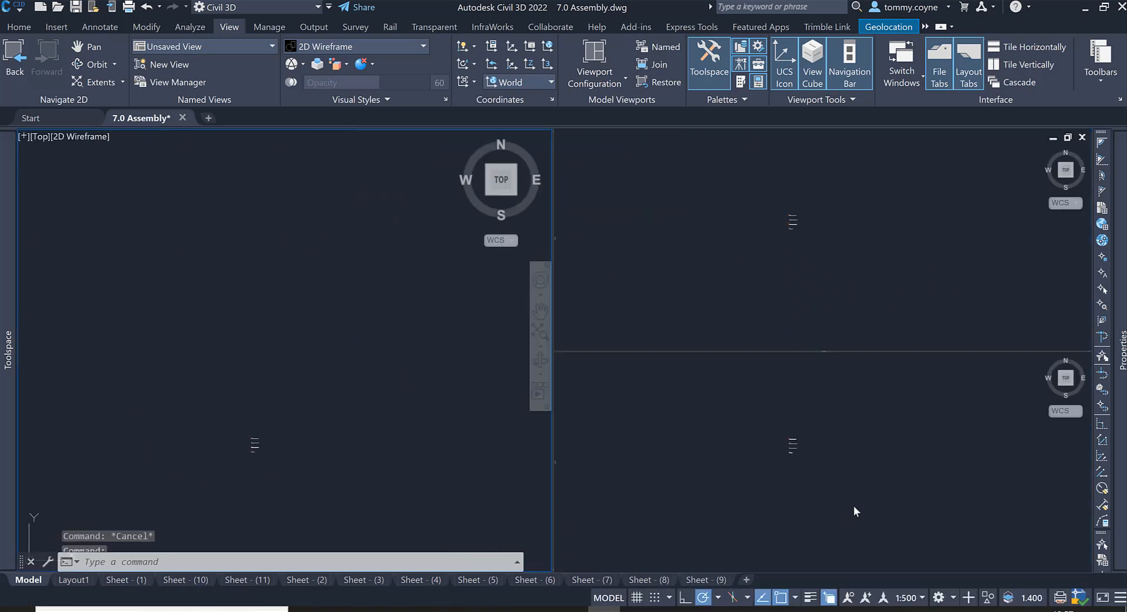
pyautogui.click(228, 259)
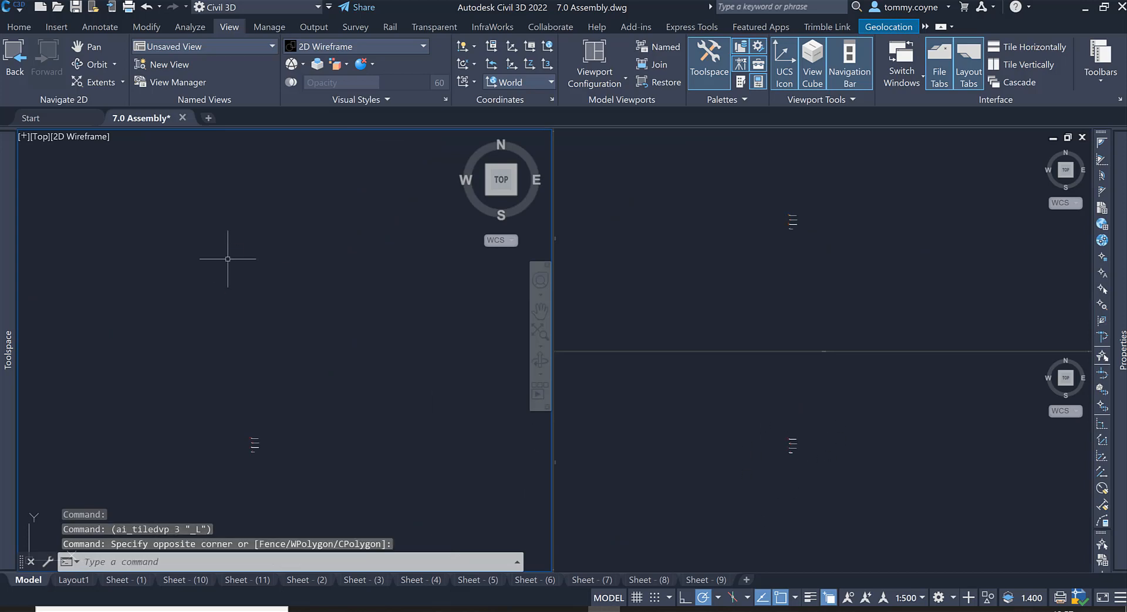
pyautogui.scroll(-5, 234, 266)
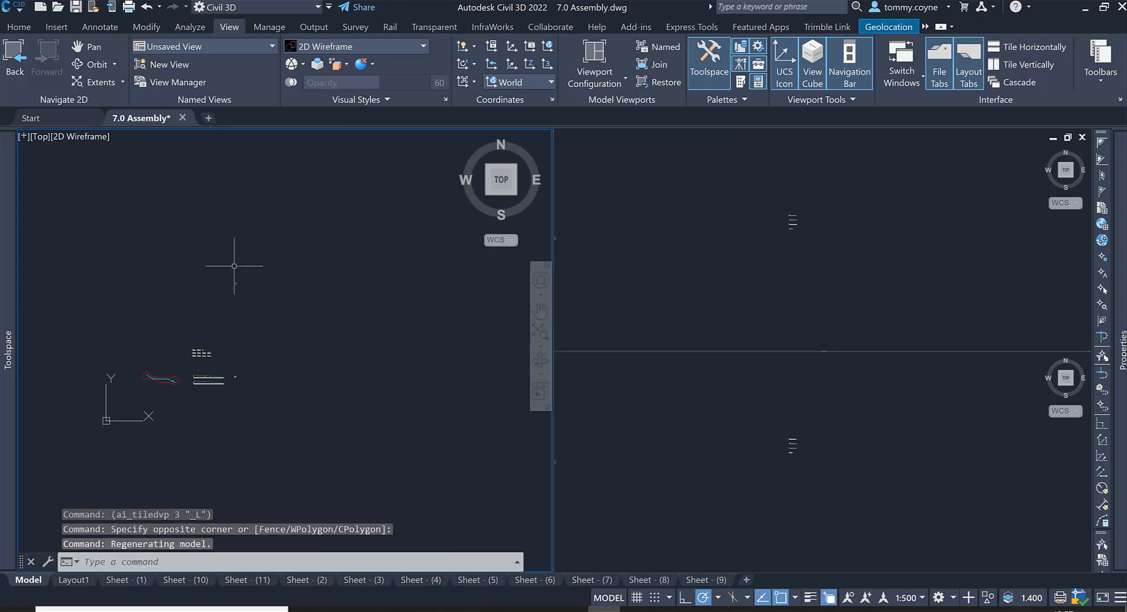
pyautogui.scroll(6, 229, 270)
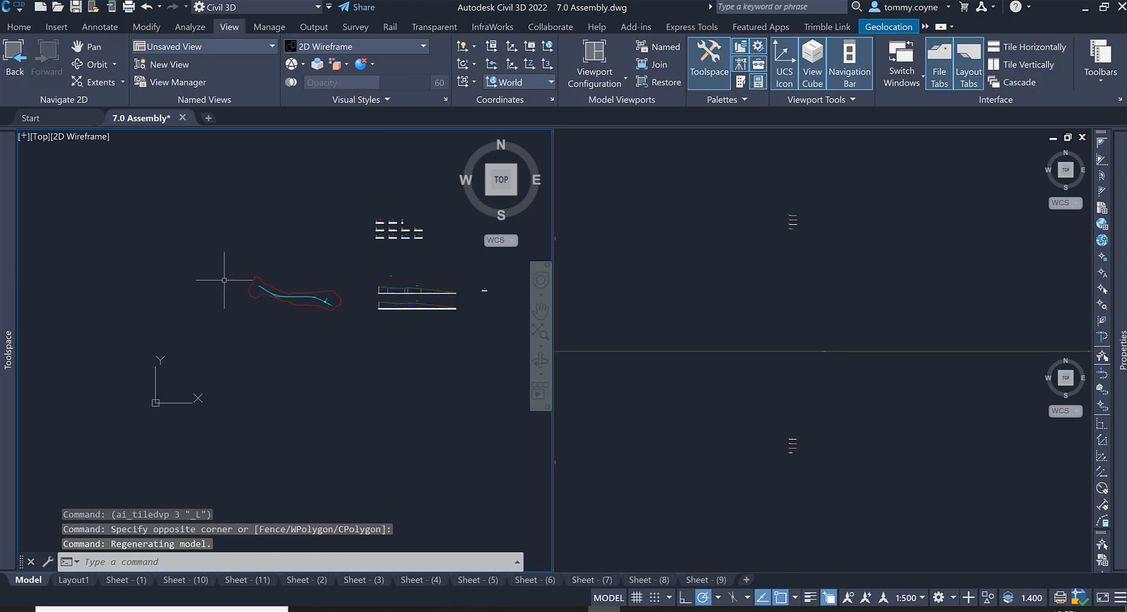
pyautogui.scroll(6, 299, 324)
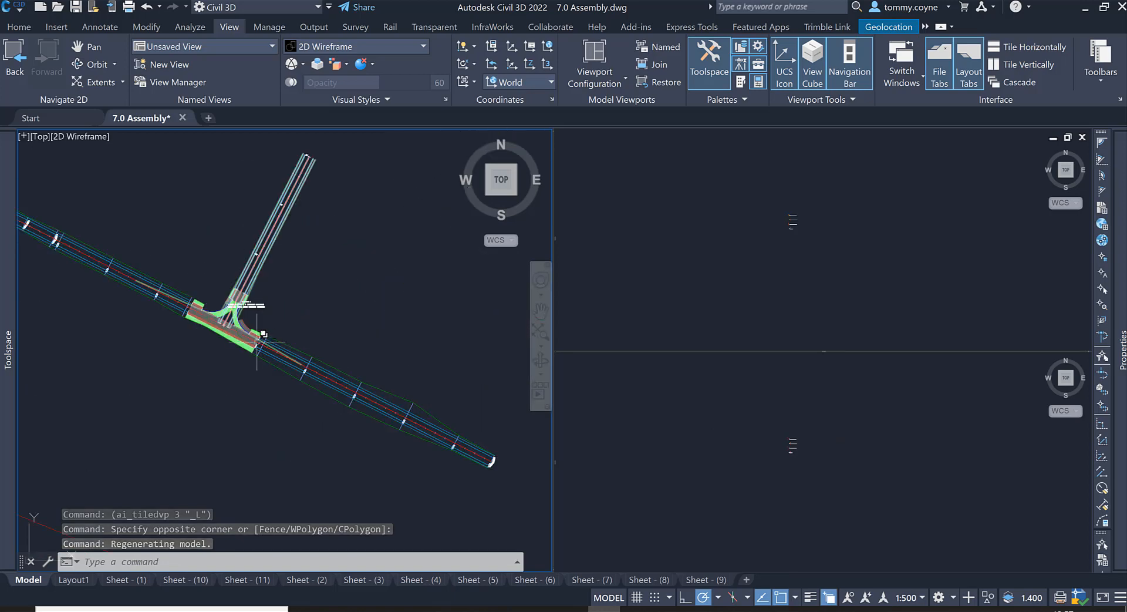
# Step: Frame the imported intersection assemblies in the upper small viewport and the original road assemblies in the lower one
pyautogui.click(717, 251)
pyautogui.scroll(3, 781, 223)
pyautogui.scroll(5, 782, 224)
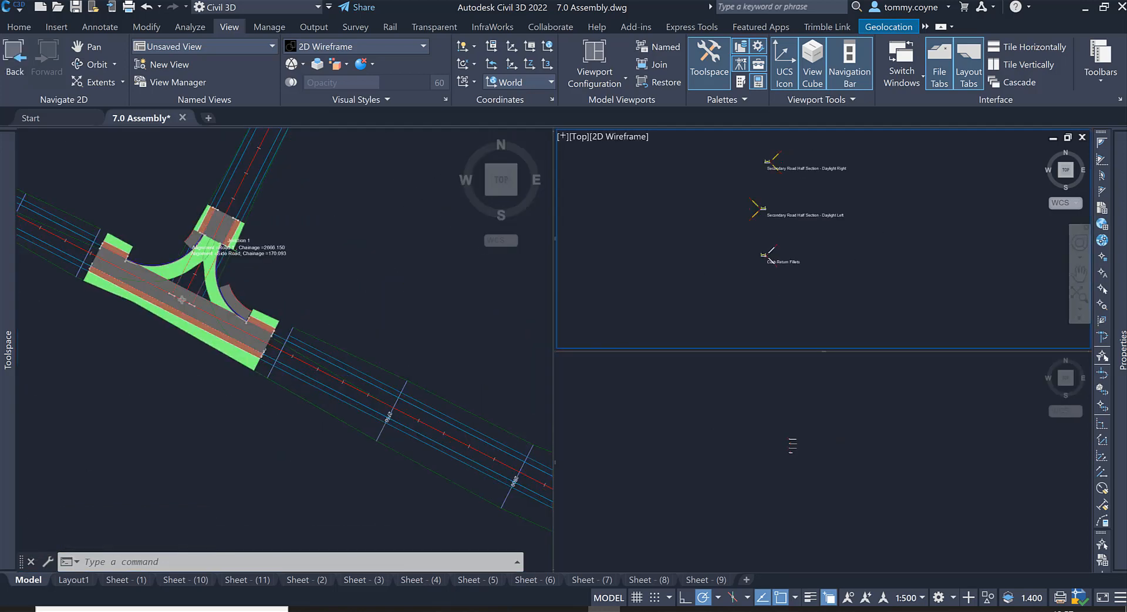
pyautogui.click(824, 399)
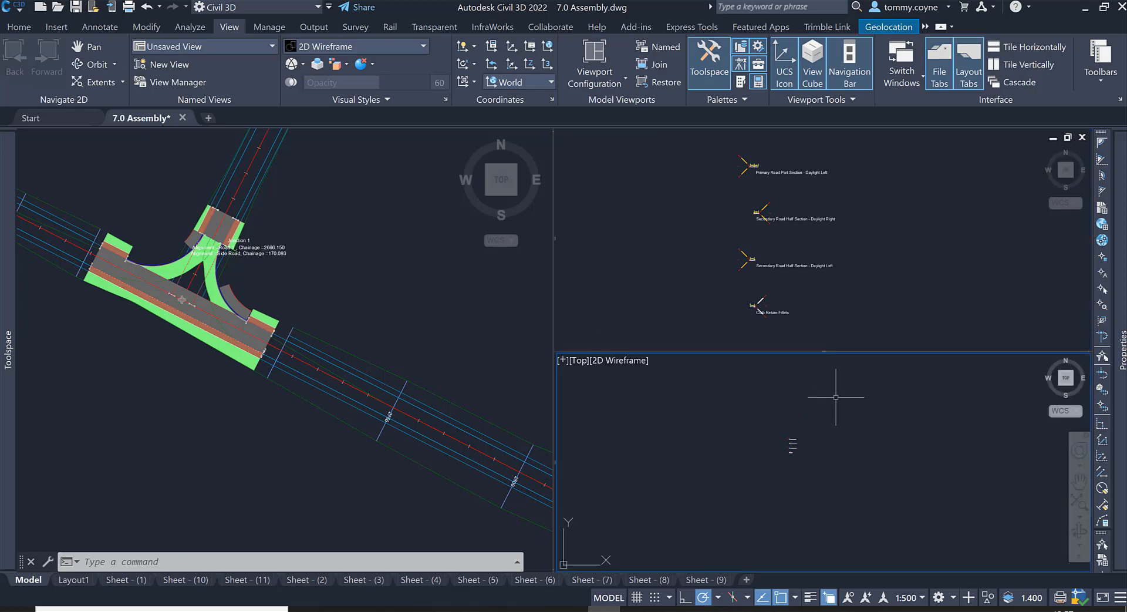
pyautogui.scroll(5, 811, 402)
pyautogui.scroll(3, 768, 382)
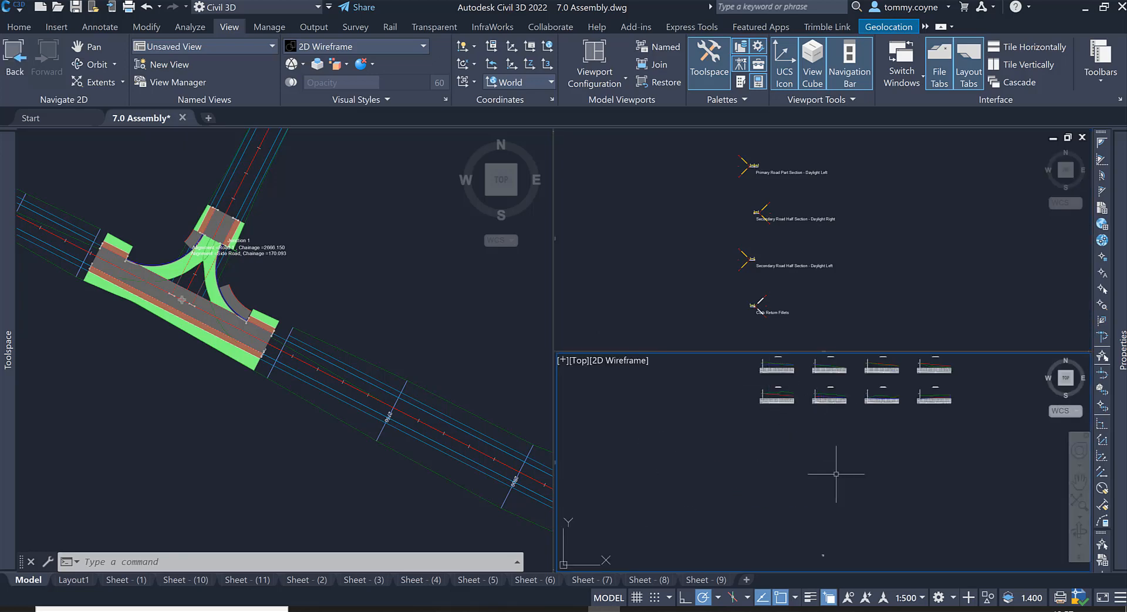
pyautogui.moveTo(832, 556); pyautogui.dragTo(793, 441, button='middle')
pyautogui.scroll(3, 830, 439)
pyautogui.scroll(2, 807, 396)
pyautogui.scroll(1, 764, 415)
pyautogui.scroll(3, 775, 458)
pyautogui.moveTo(682, 458); pyautogui.dragTo(726, 435, button='middle')
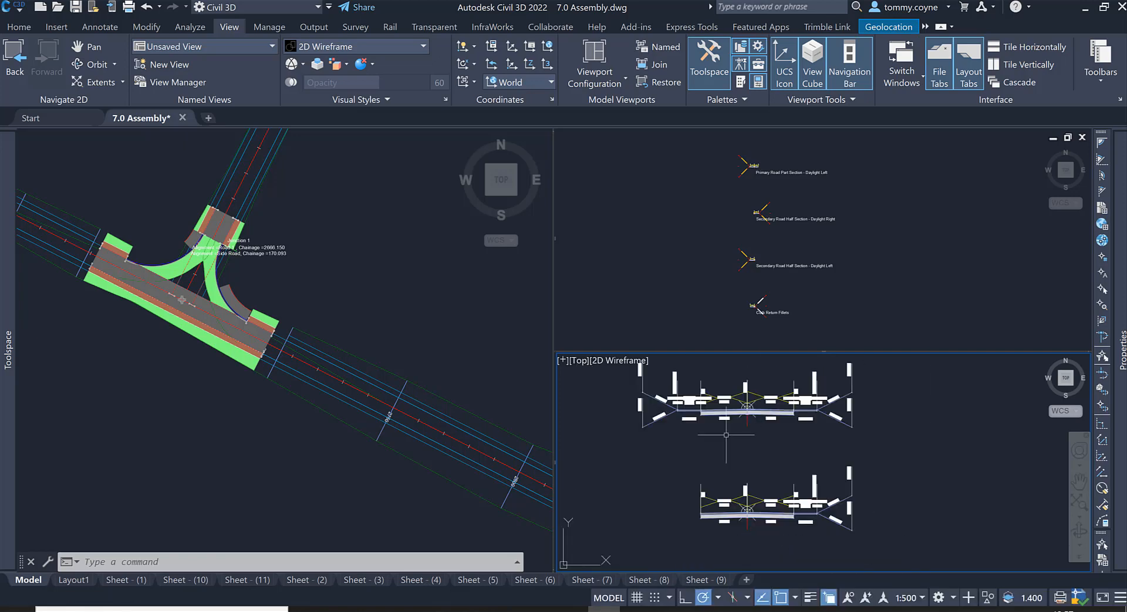
# Step: Compare the Primary Road Part Section - Daylight Left assembly with the original full-width assembly, including lanes, kerb, footpaths and daylight slopes
pyautogui.click(859, 317)
pyautogui.scroll(5, 752, 171)
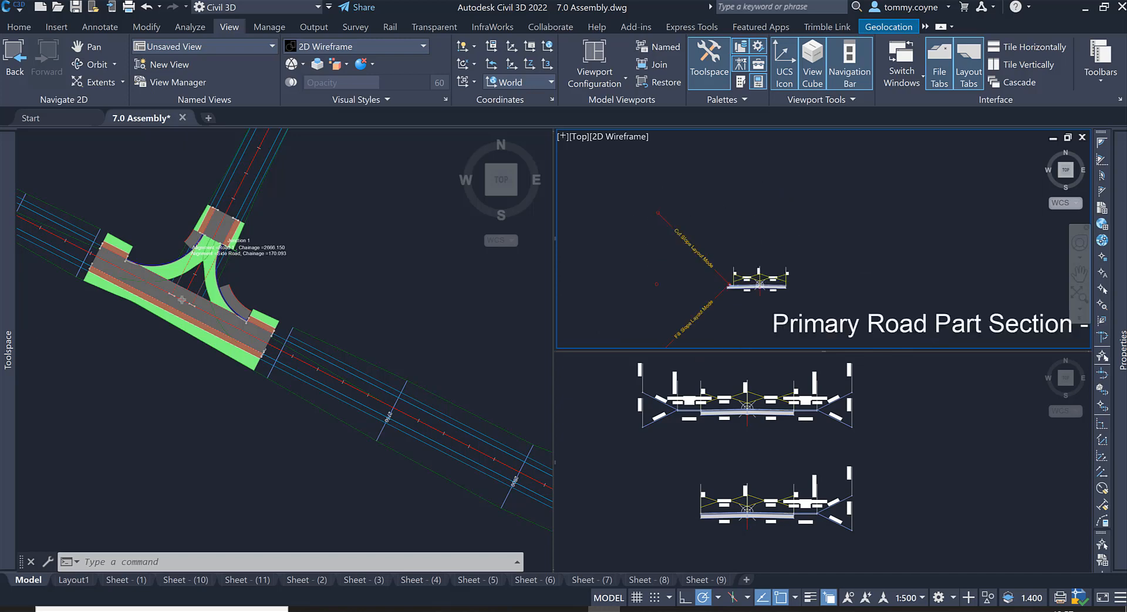
pyautogui.scroll(2, 763, 282)
pyautogui.moveTo(804, 329); pyautogui.dragTo(778, 306, button='middle')
pyautogui.scroll(-3, 768, 244)
pyautogui.click(902, 430)
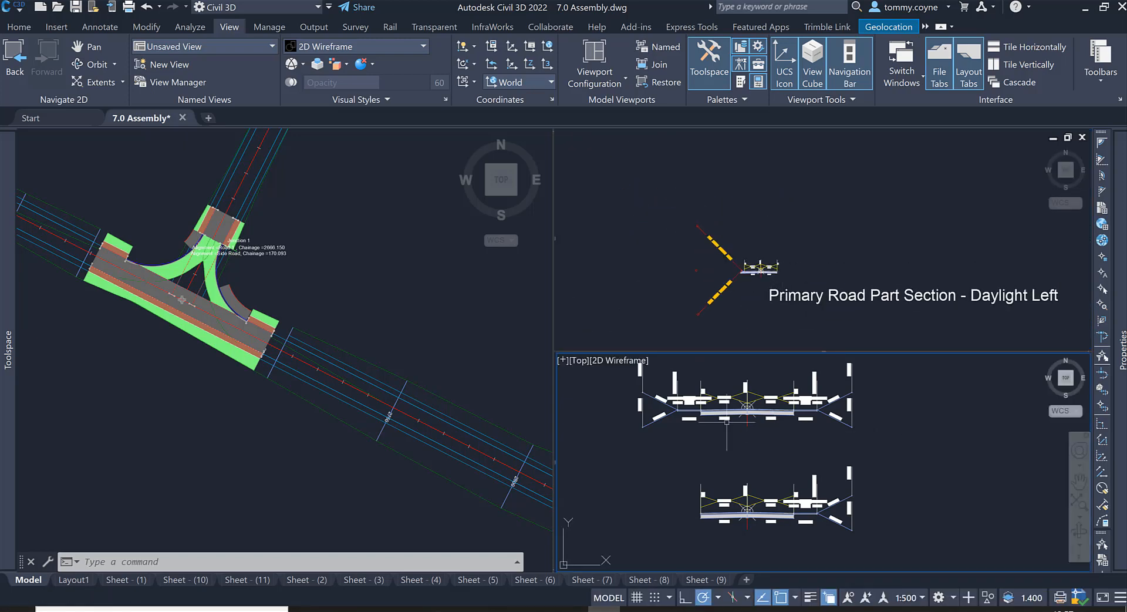
pyautogui.scroll(3, 889, 437)
pyautogui.moveTo(884, 441); pyautogui.dragTo(880, 505, button='middle')
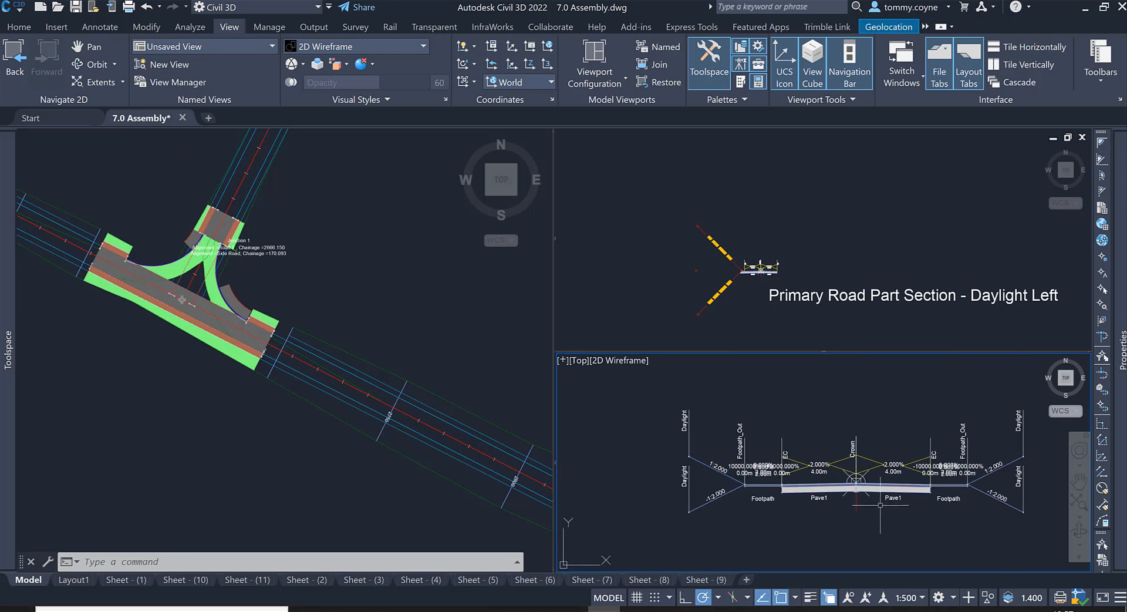
pyautogui.click(782, 269)
pyautogui.scroll(6, 790, 261)
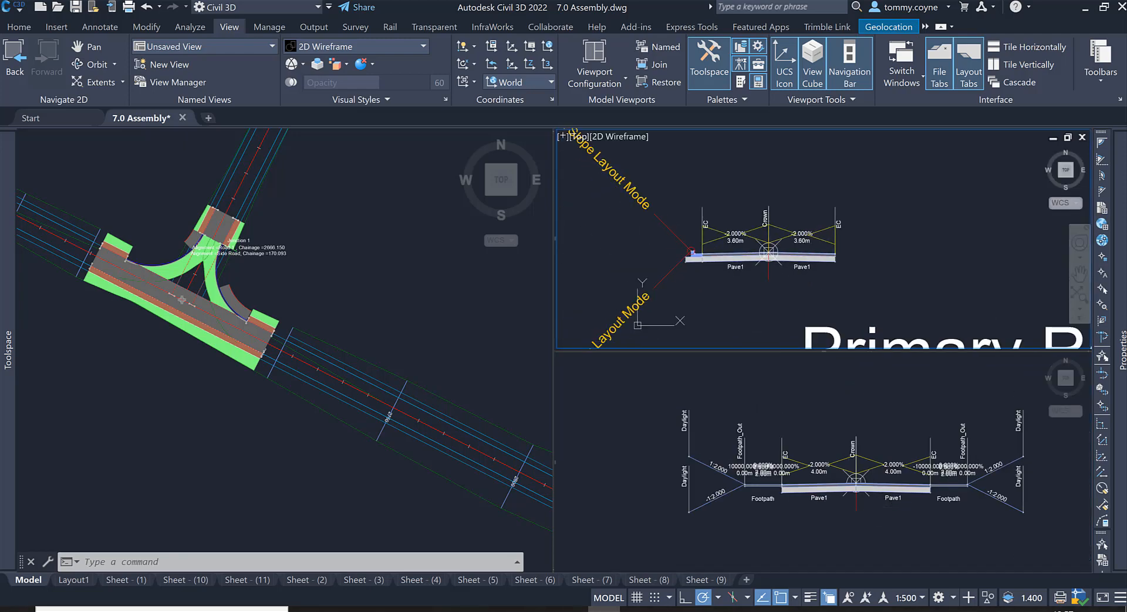
pyautogui.scroll(-5, 803, 248)
pyautogui.scroll(4, 805, 247)
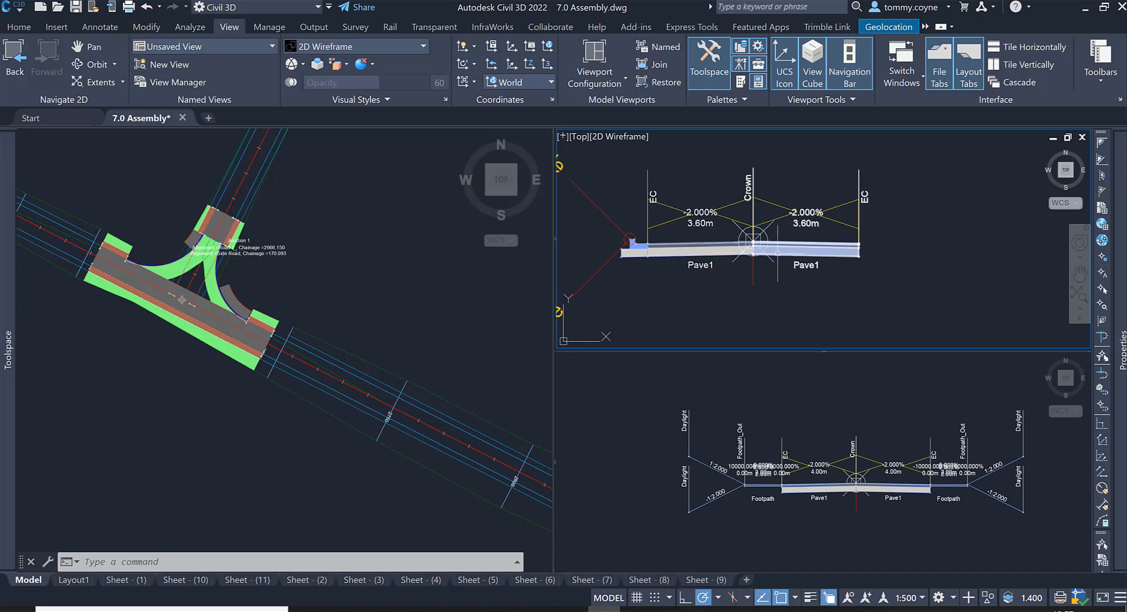
# Step: Delete the kerb and the cut and fill slope subassemblies from the Primary Road Part Section - Daylight Left assembly
pyautogui.scroll(-2, 658, 259)
pyautogui.scroll(4, 587, 247)
pyautogui.press('Escape')
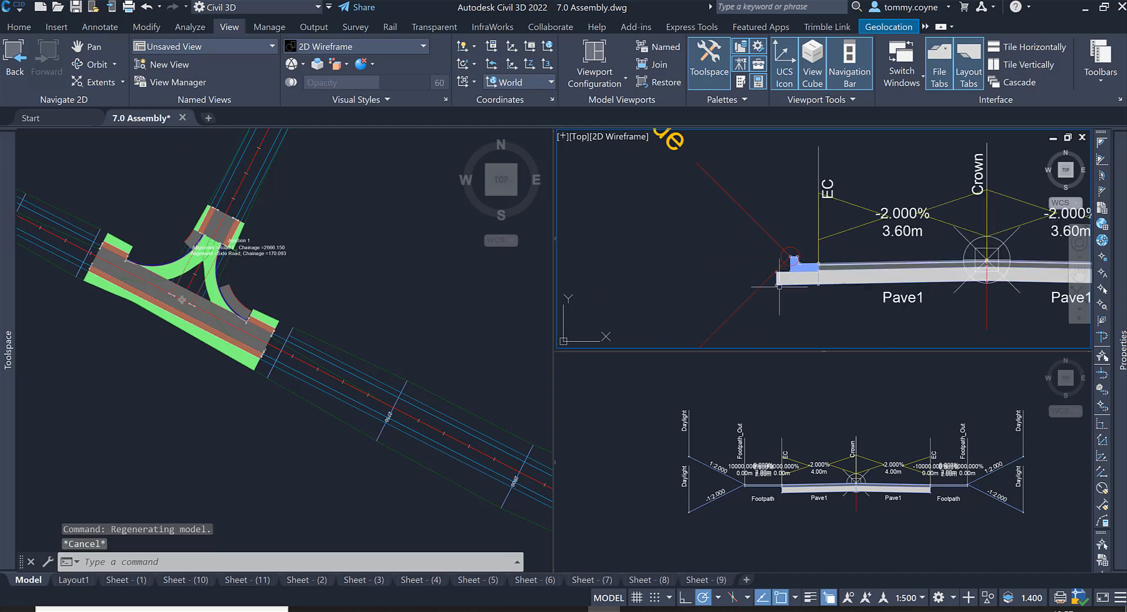
pyautogui.click(783, 280)
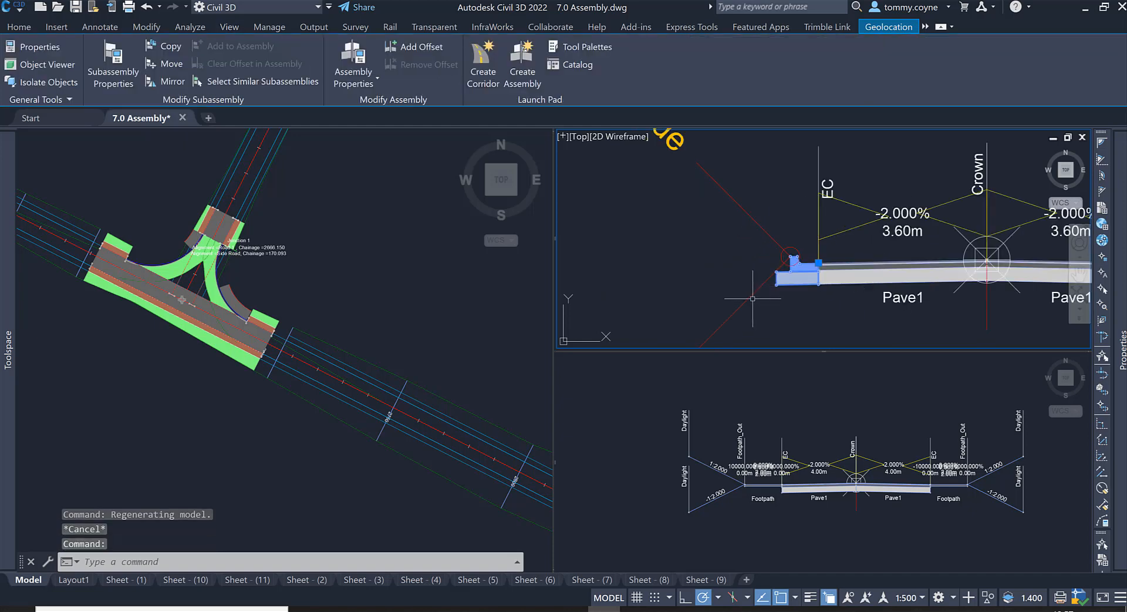
pyautogui.press('Escape')
pyautogui.scroll(-3, 728, 282)
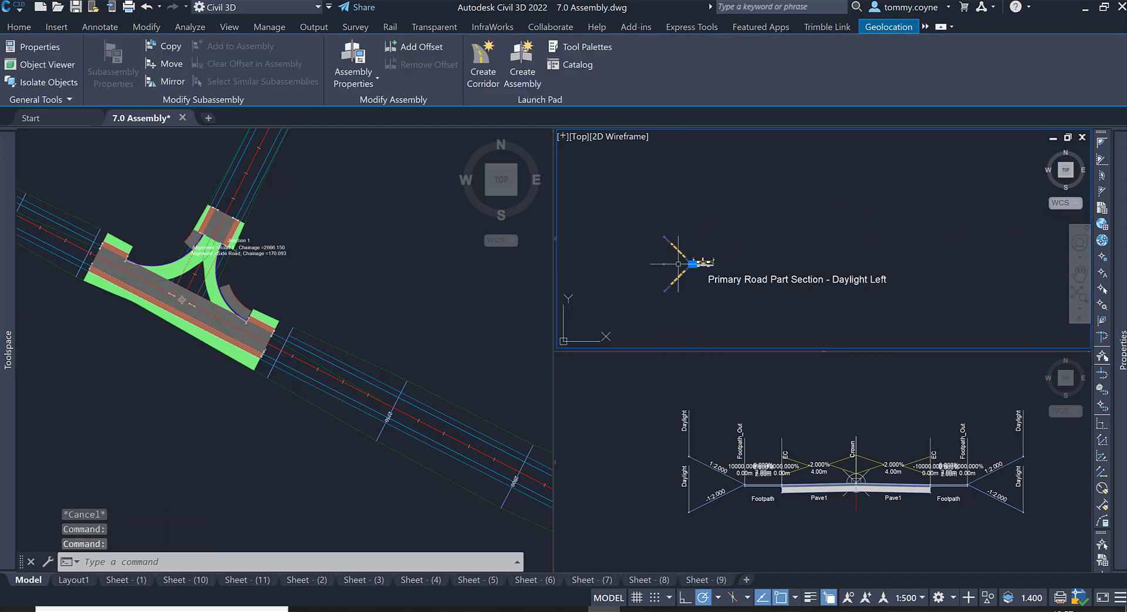
pyautogui.moveTo(1118, 244)
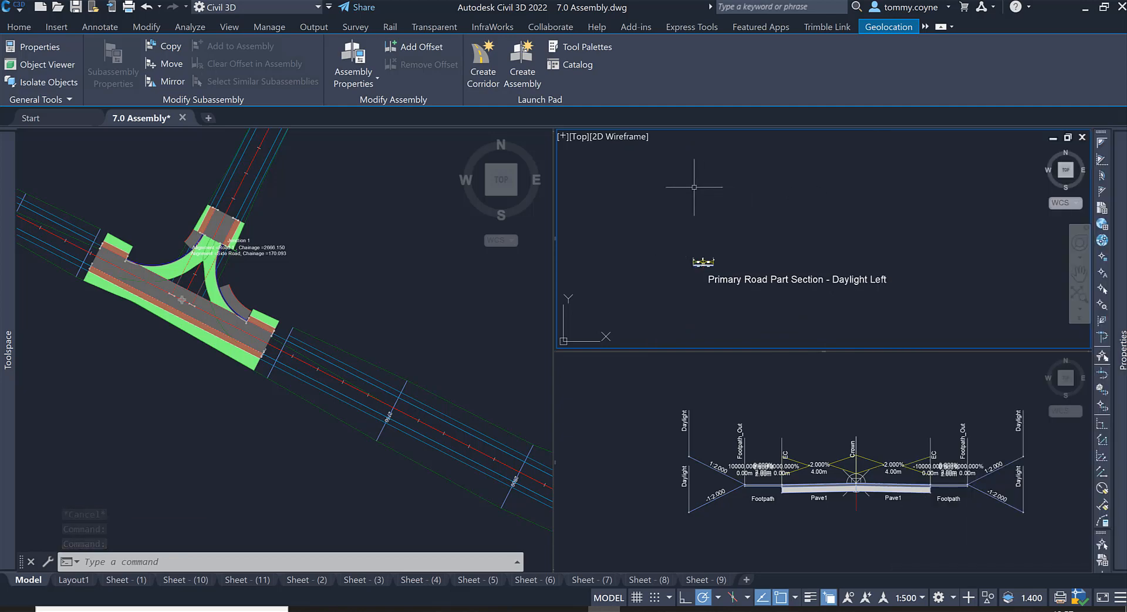
pyautogui.press('Delete')
# Step: Copy the left footpath and daylight subassemblies from the full-width assembly onto the left pavement edge of the Primary Road Part Section - Daylight Left assembly
pyautogui.click(779, 539)
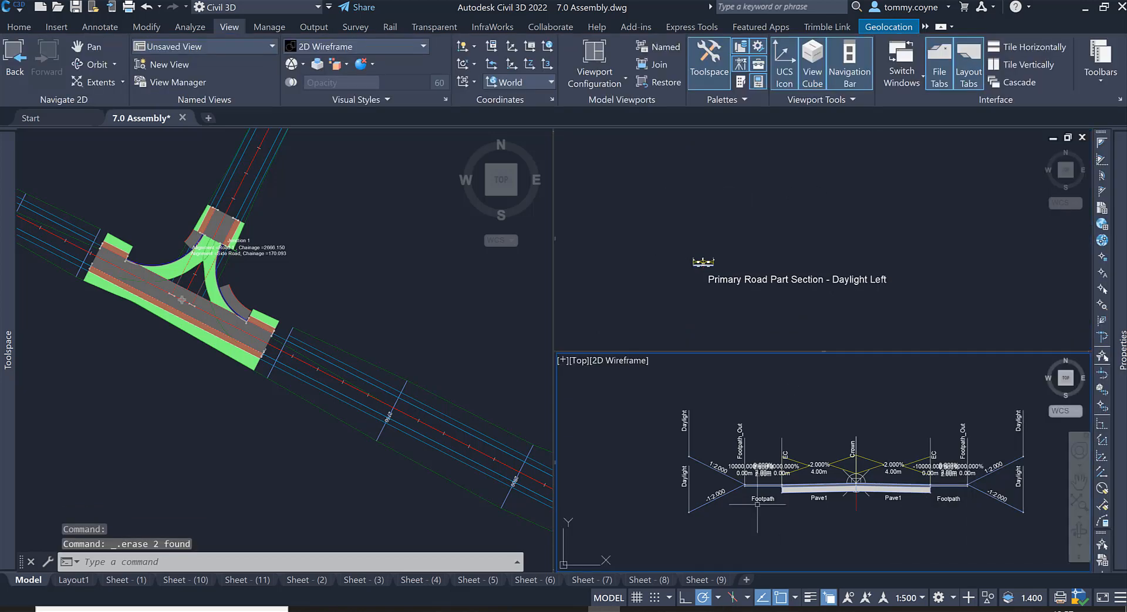
pyautogui.press('Escape')
pyautogui.scroll(2, 756, 512)
pyautogui.click(757, 514)
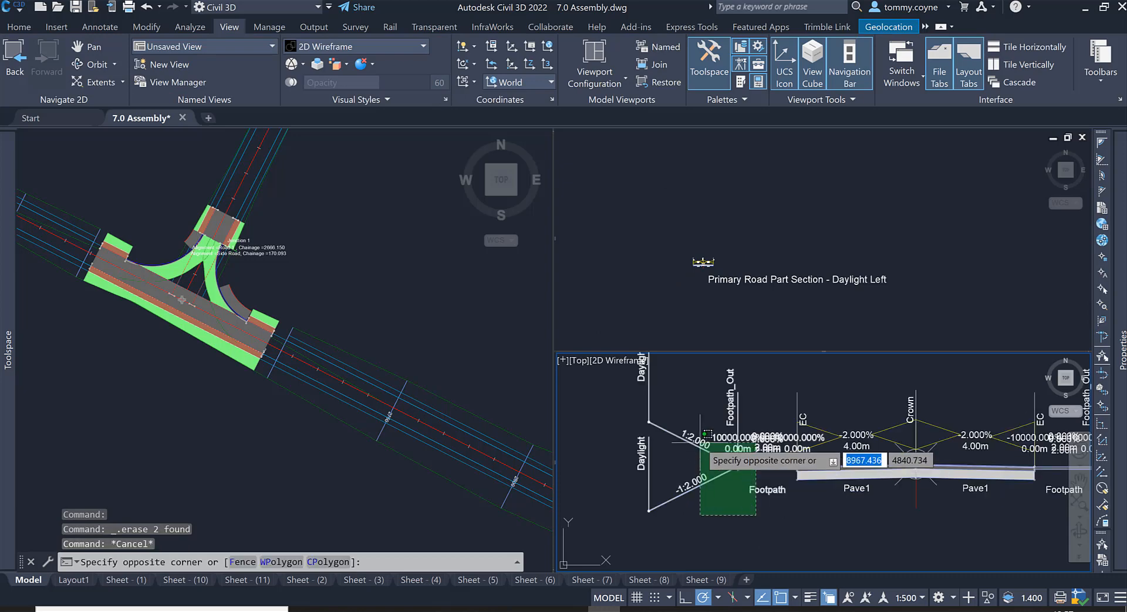
pyautogui.click(640, 440)
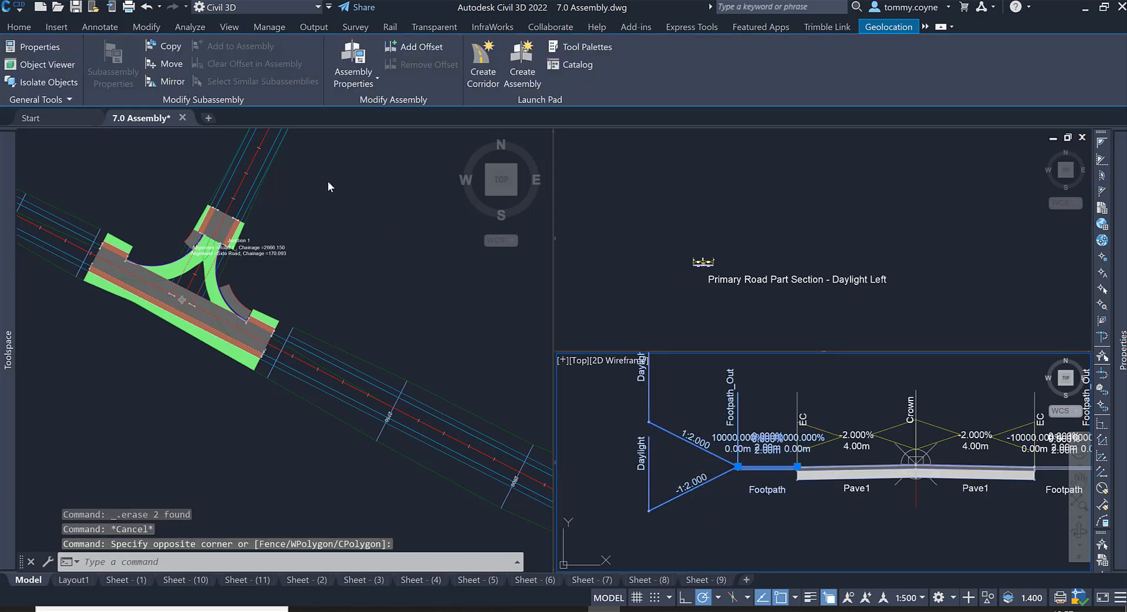
pyautogui.click(162, 51)
pyautogui.click(678, 279)
pyautogui.scroll(2, 685, 268)
pyautogui.scroll(8, 682, 270)
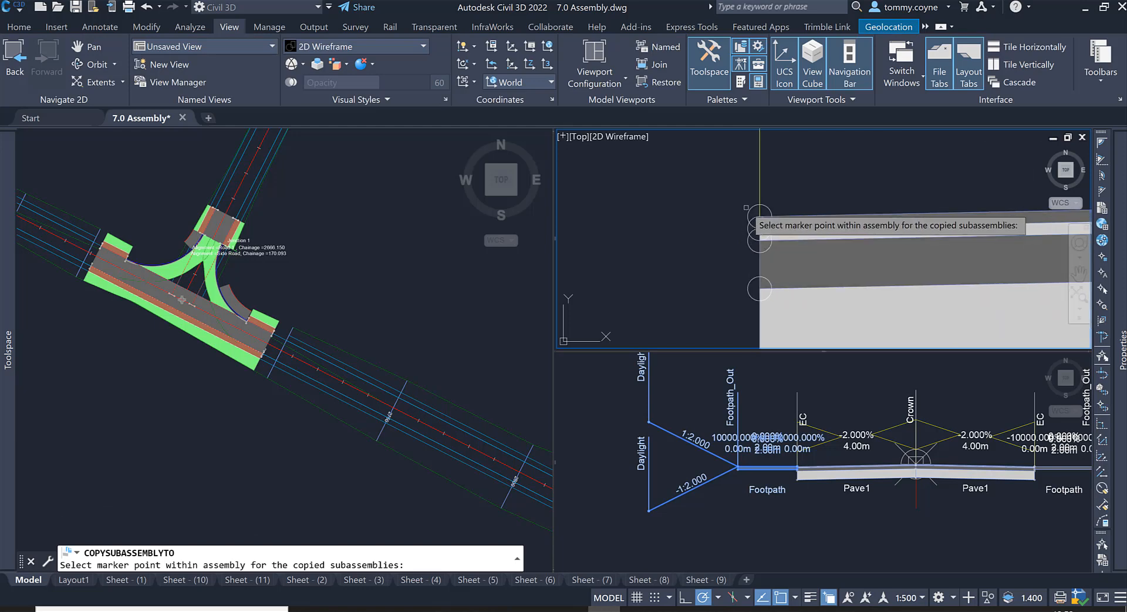
pyautogui.click(748, 210)
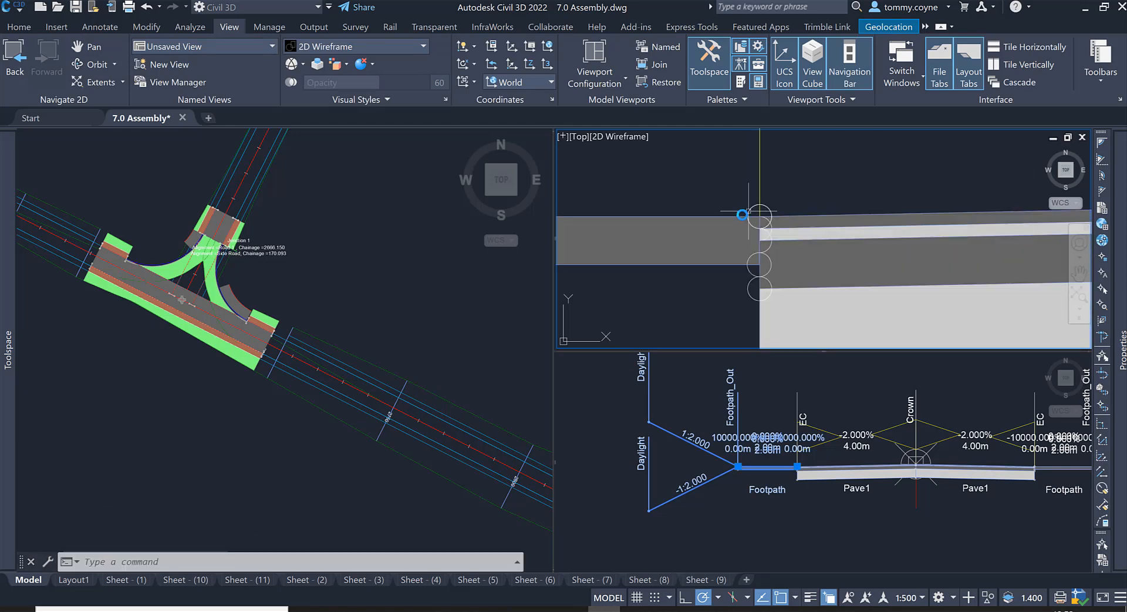
pyautogui.scroll(-5, 734, 211)
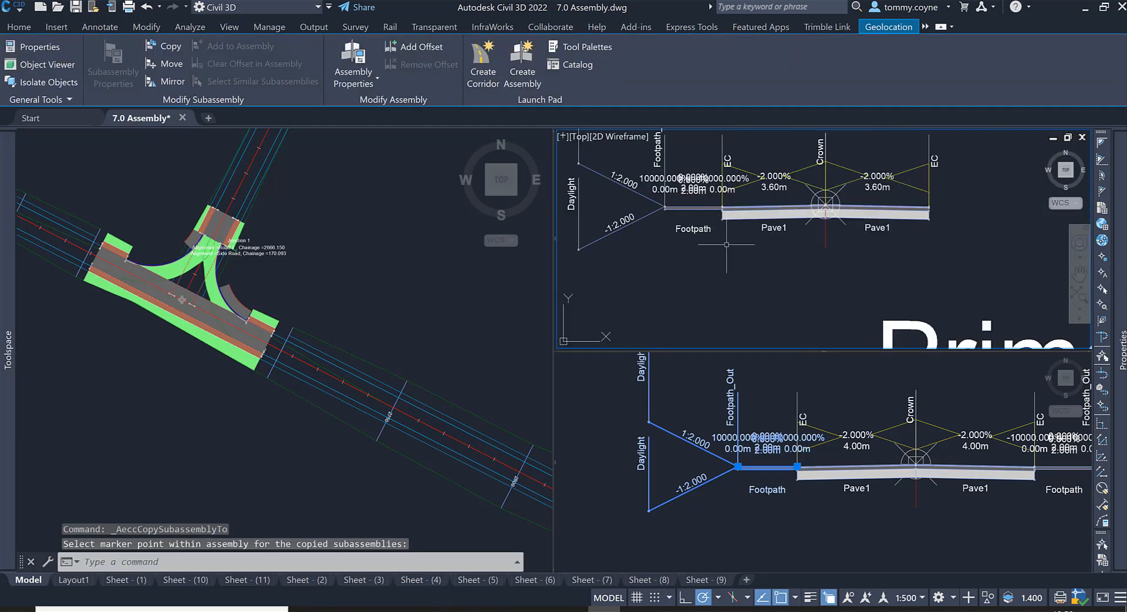
pyautogui.scroll(-4, 729, 247)
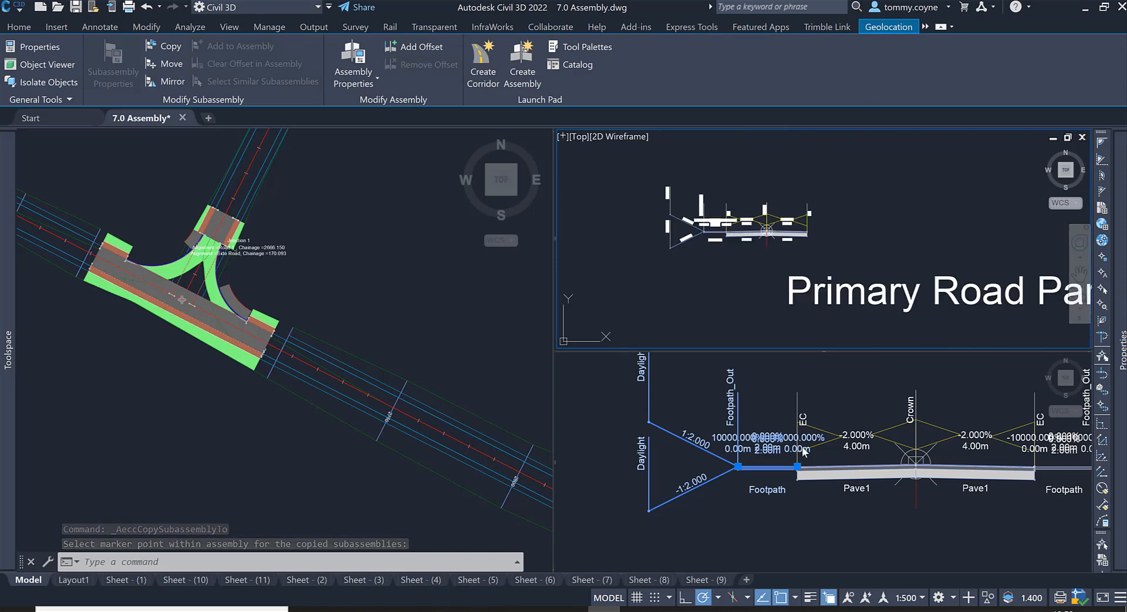
# Step: Examine the outer edge of the Secondary Road Half Section - Daylight Right assembly against the full-width assembly's right footpath and daylight
pyautogui.click(847, 398)
pyautogui.scroll(-4, 847, 398)
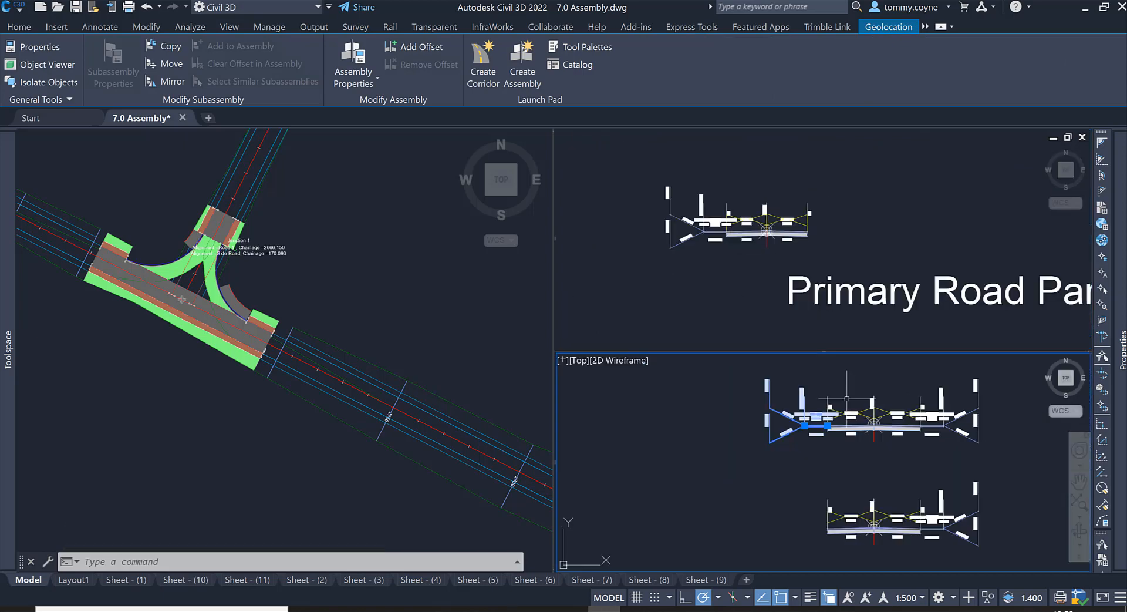
pyautogui.click(741, 276)
pyautogui.scroll(-4, 741, 277)
pyautogui.moveTo(757, 329); pyautogui.dragTo(757, 249, button='middle')
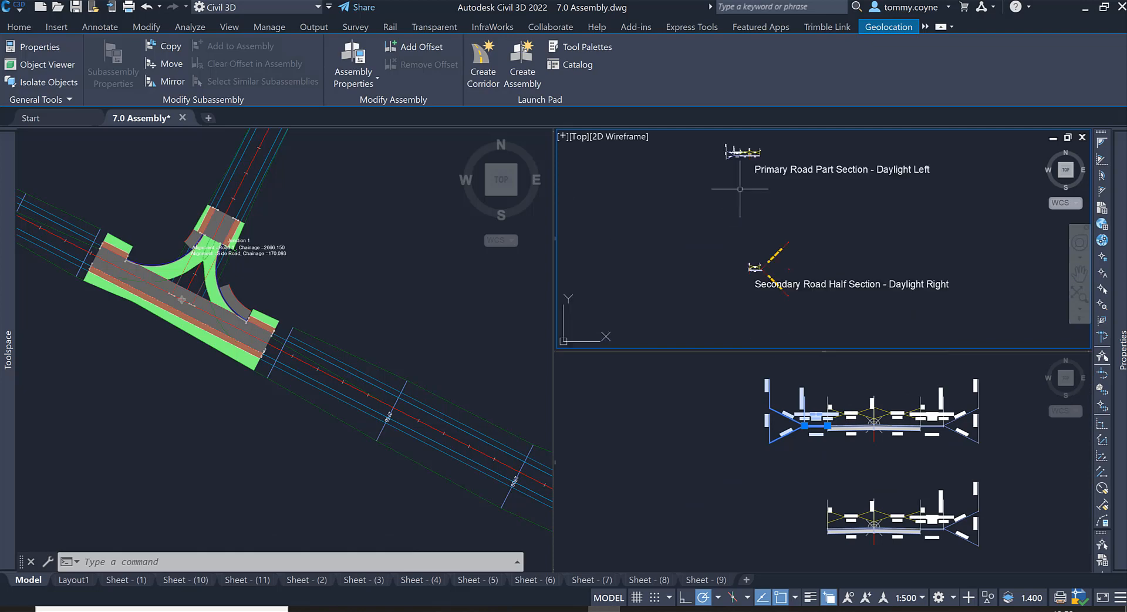
pyautogui.scroll(5, 763, 292)
pyautogui.scroll(5, 763, 292)
pyautogui.moveTo(742, 205); pyautogui.dragTo(714, 251, button='middle')
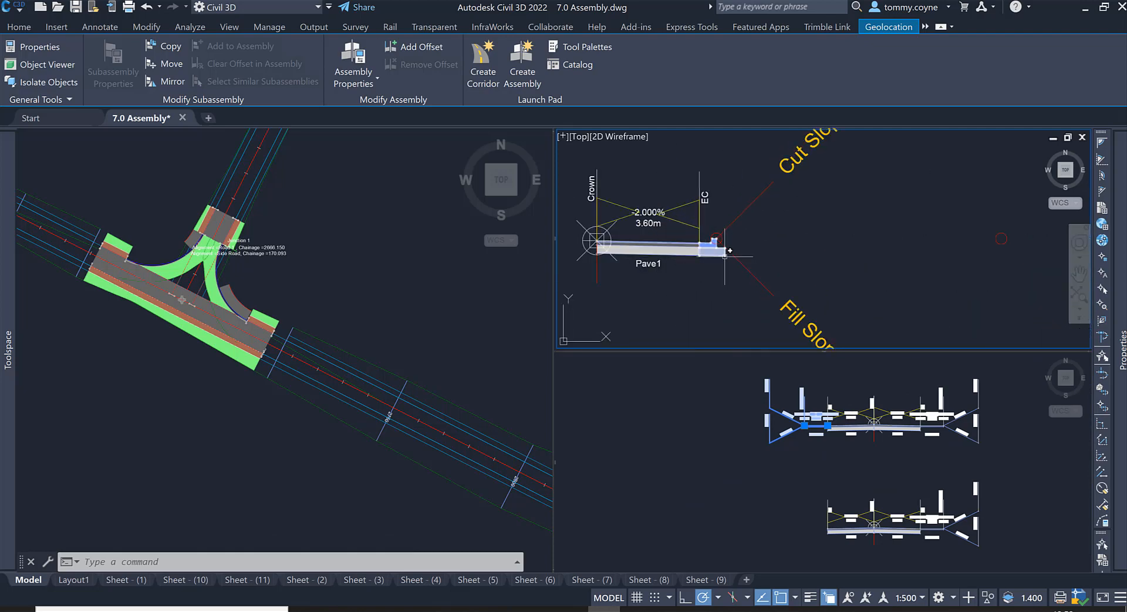
pyautogui.click(735, 459)
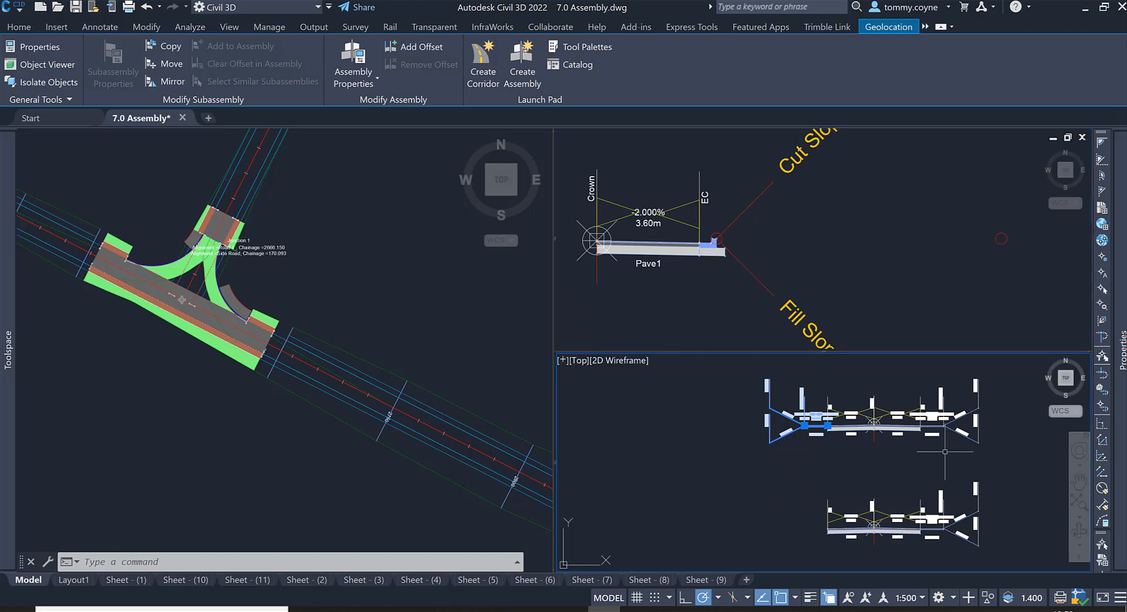
pyautogui.scroll(5, 735, 458)
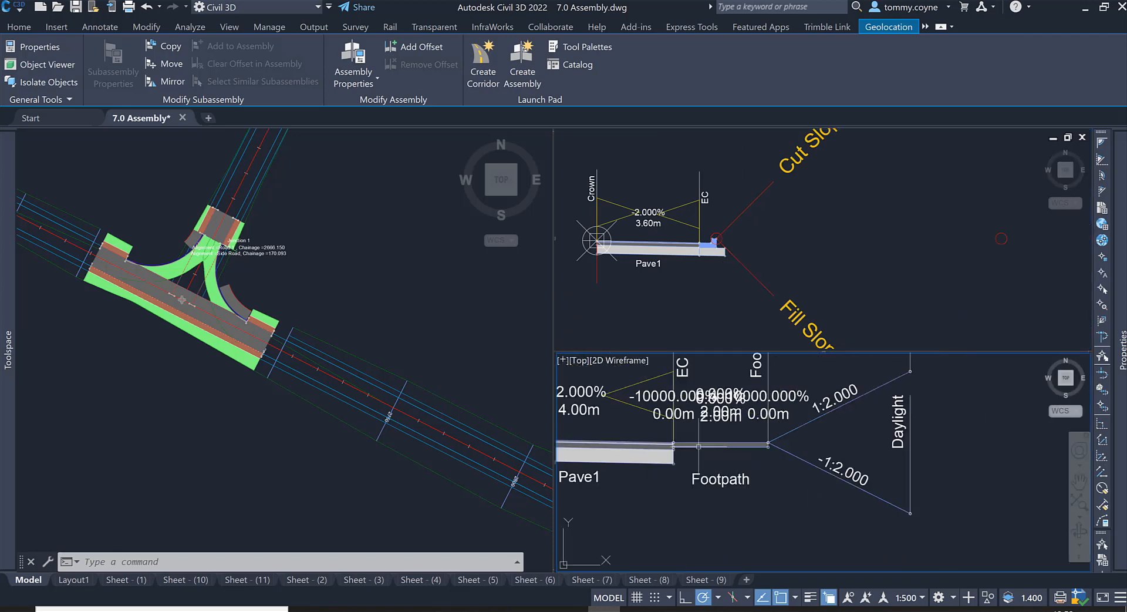
pyautogui.moveTo(807, 456); pyautogui.dragTo(764, 475, button='middle')
pyautogui.press('Escape')
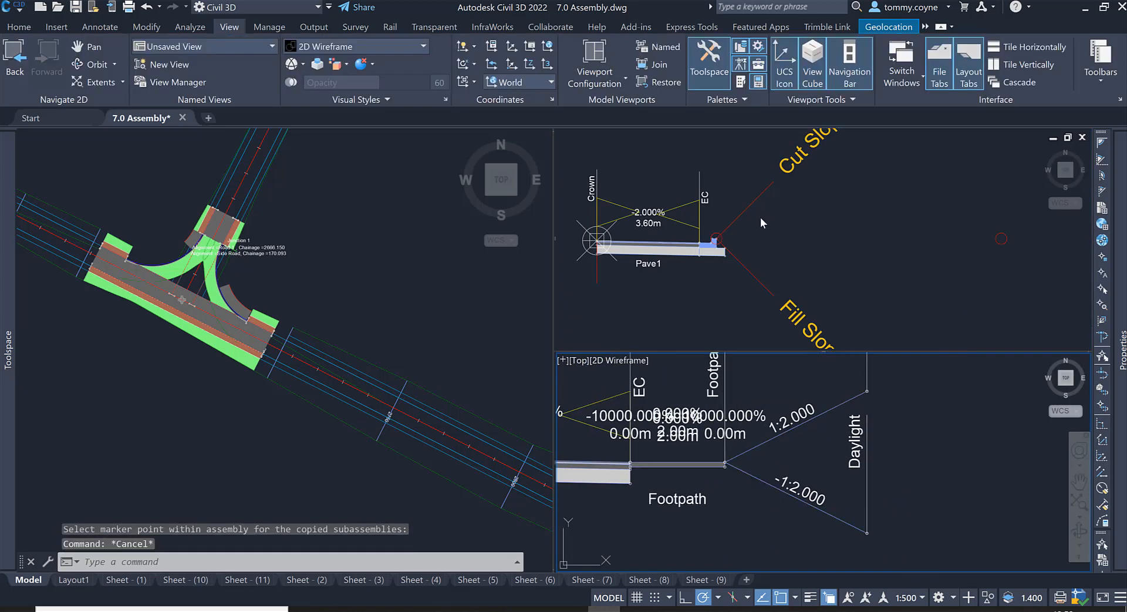
# Step: Delete the kerb and the cut and fill slope subassemblies from the Secondary Road Half Section - Daylight Right assembly
pyautogui.click(727, 243)
pyautogui.scroll(4, 728, 241)
pyautogui.click(729, 247)
pyautogui.click(724, 258)
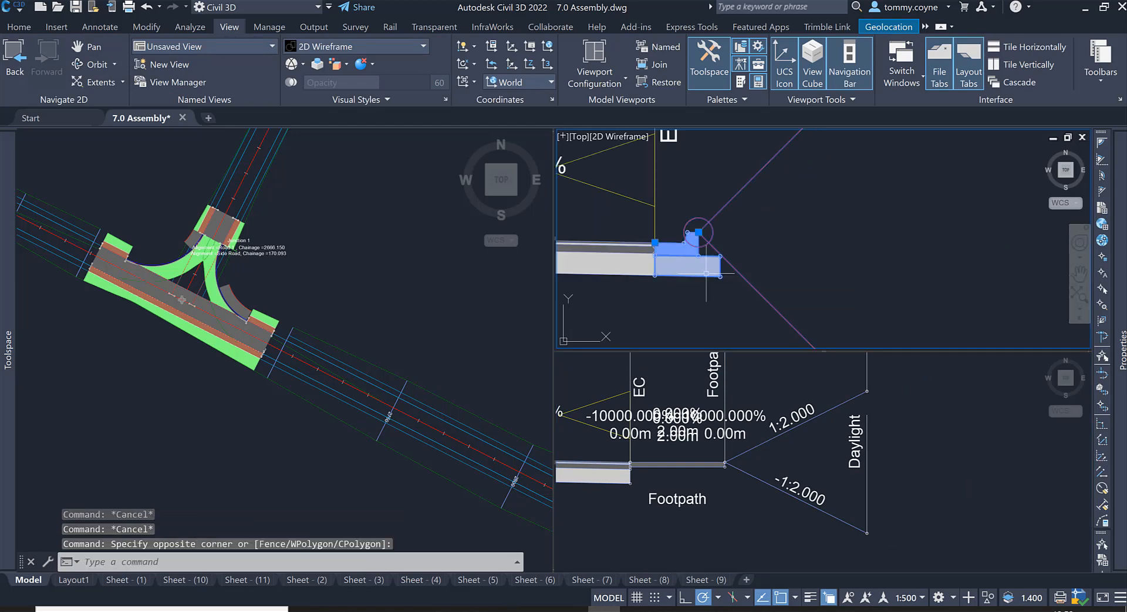
pyautogui.press('Delete')
# Step: Copy the right footpath and daylight subassemblies from the full-width assembly onto the pavement edge of the Secondary Road Half Section - Daylight Right assembly
pyautogui.click(737, 516)
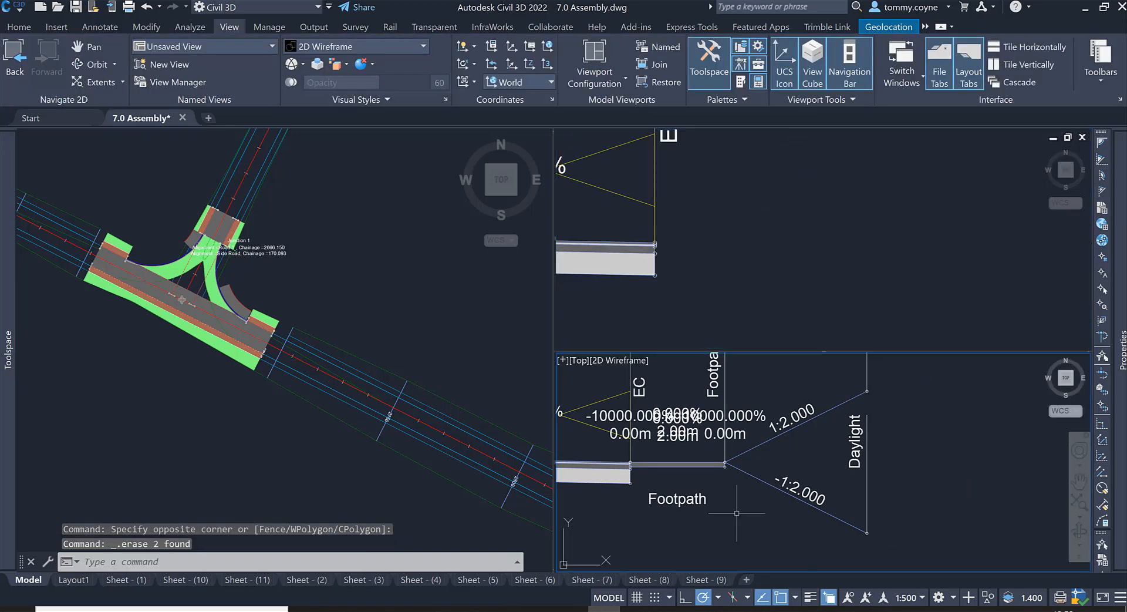
pyautogui.press('Escape')
pyautogui.click(748, 485)
pyautogui.click(732, 449)
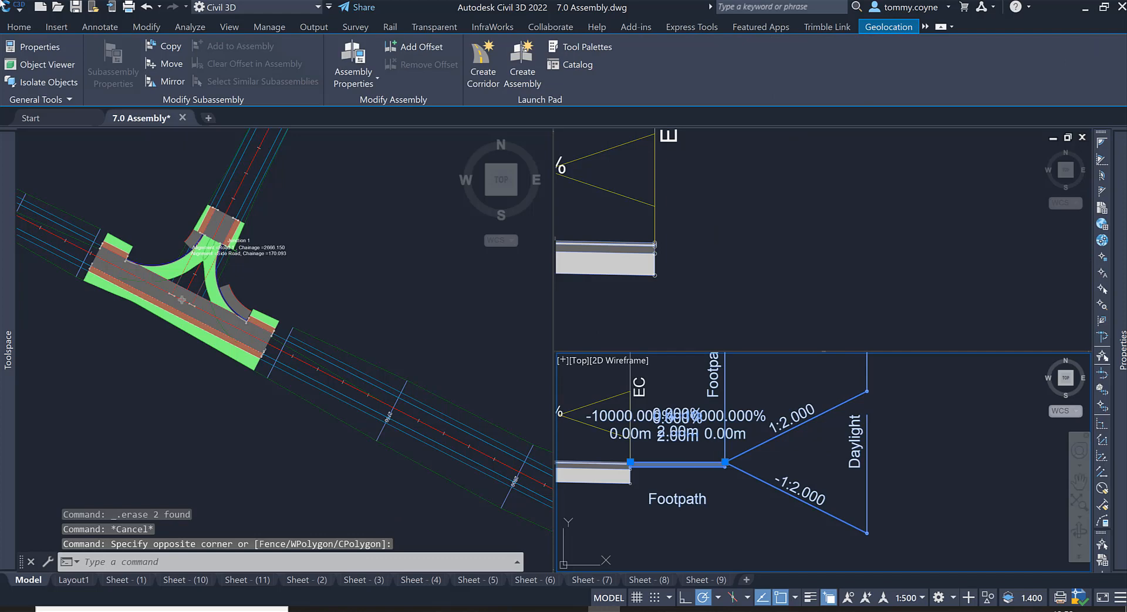
pyautogui.click(165, 46)
pyautogui.click(704, 247)
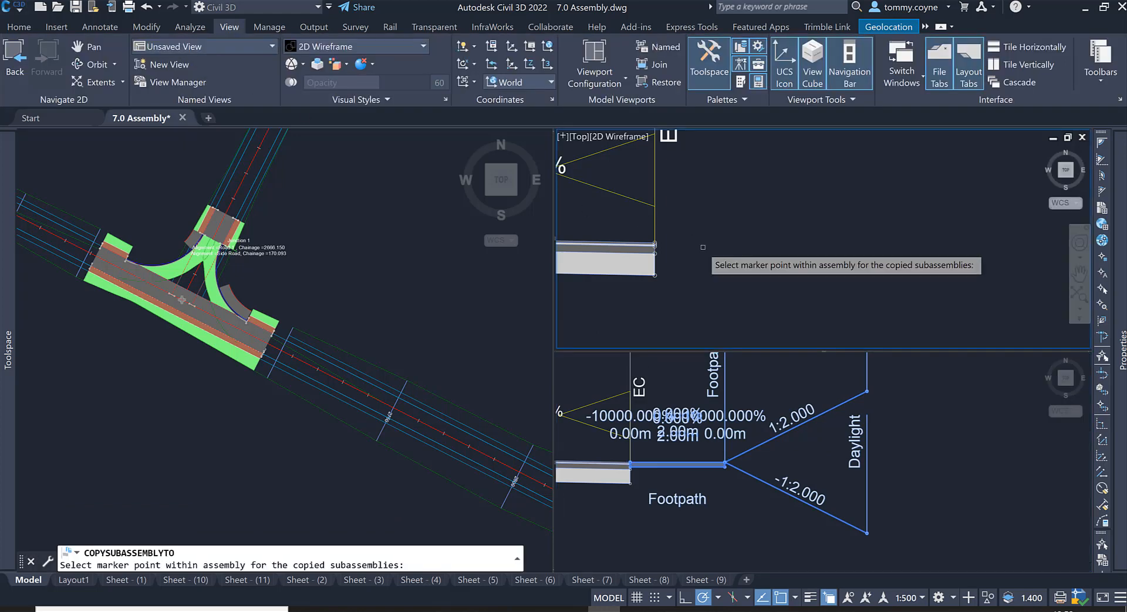
pyautogui.scroll(4, 693, 249)
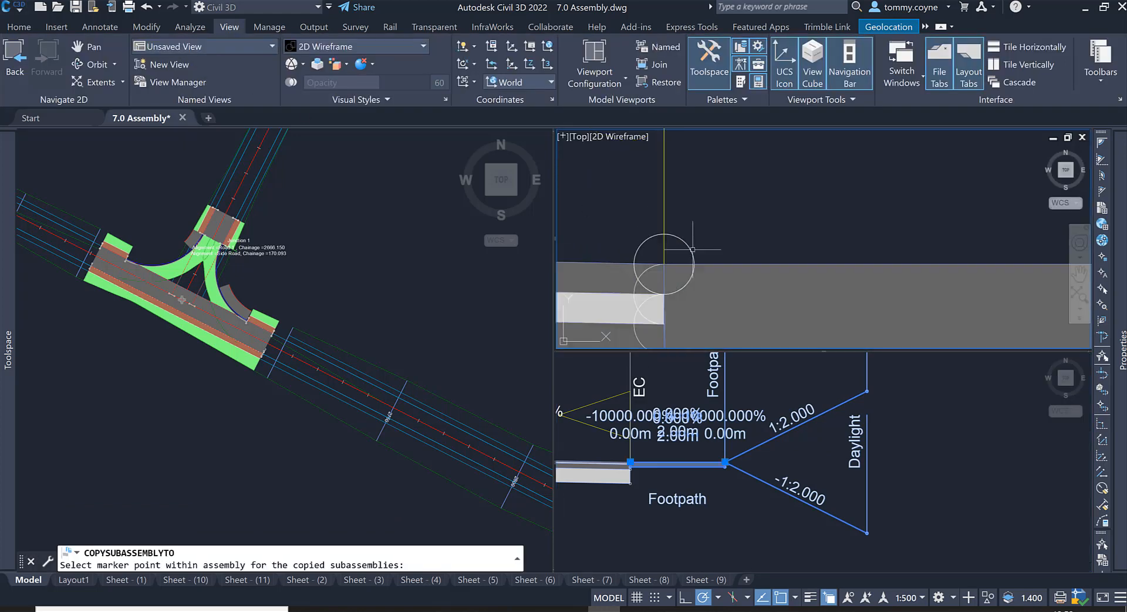
pyautogui.click(692, 249)
# Step: Delete the kerb and the cut and fill slope subassemblies from the Secondary Road Half Section - Daylight Left assembly
pyautogui.scroll(-8, 693, 249)
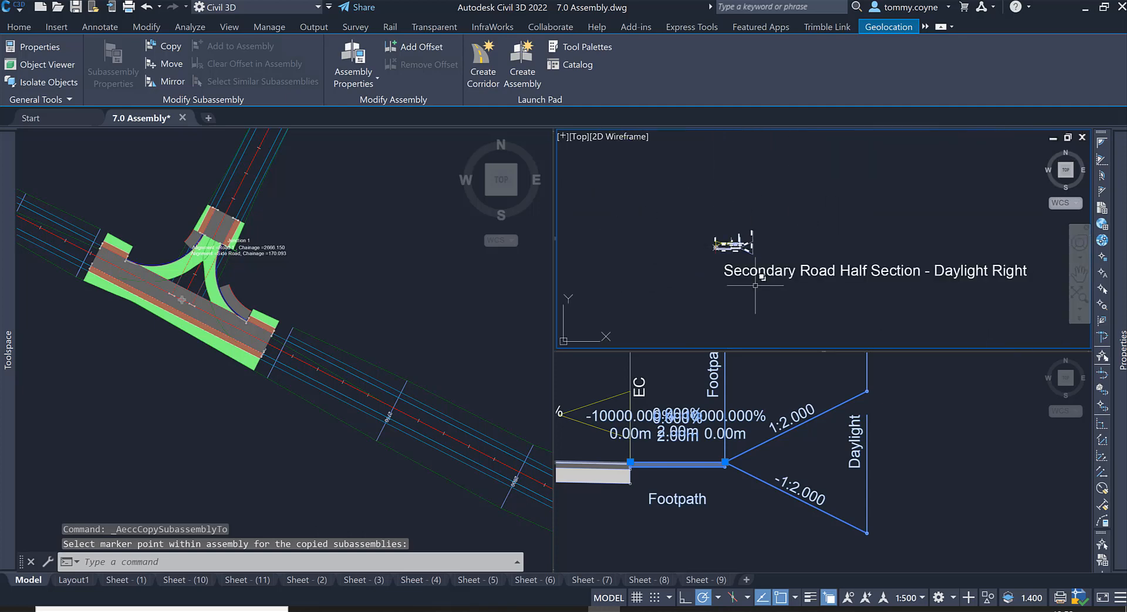
pyautogui.scroll(3, 757, 240)
pyautogui.scroll(4, 757, 263)
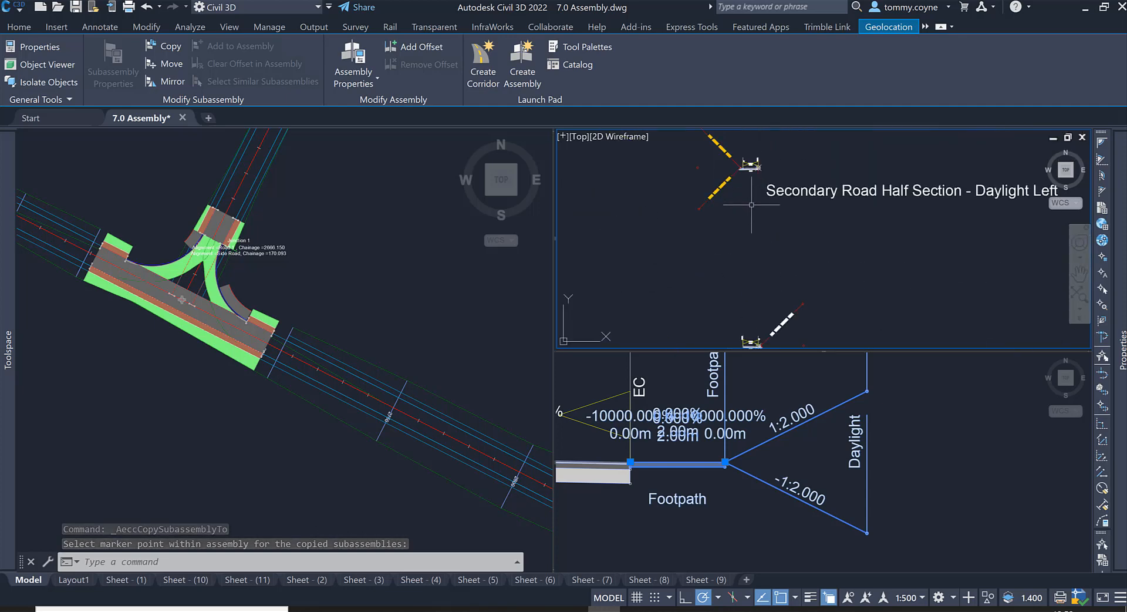
pyautogui.scroll(5, 764, 215)
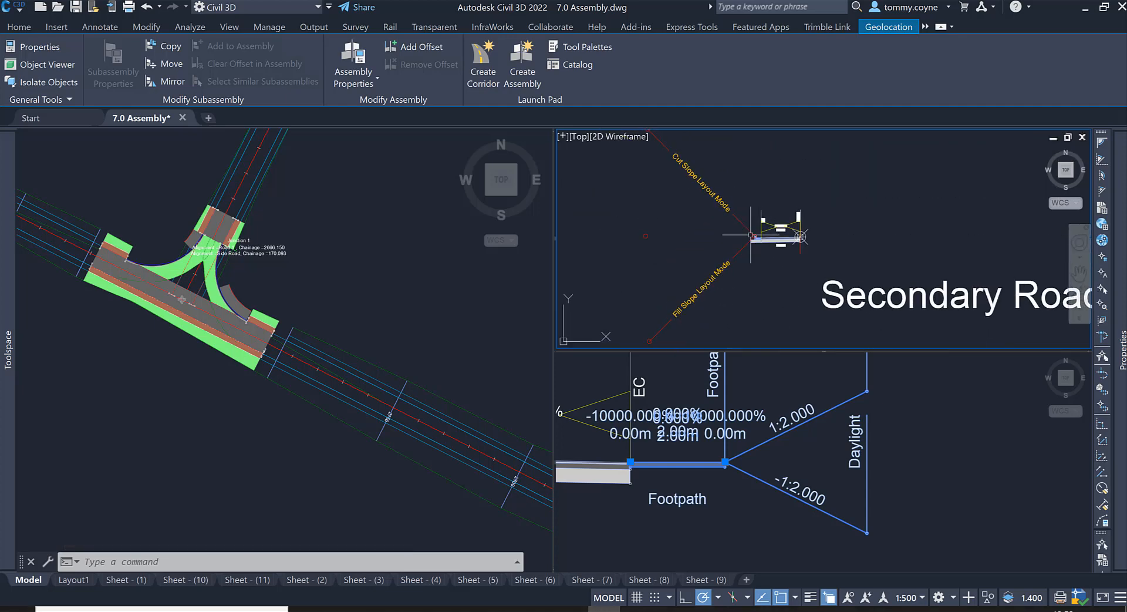
pyautogui.press('Escape')
pyautogui.press('Escape')
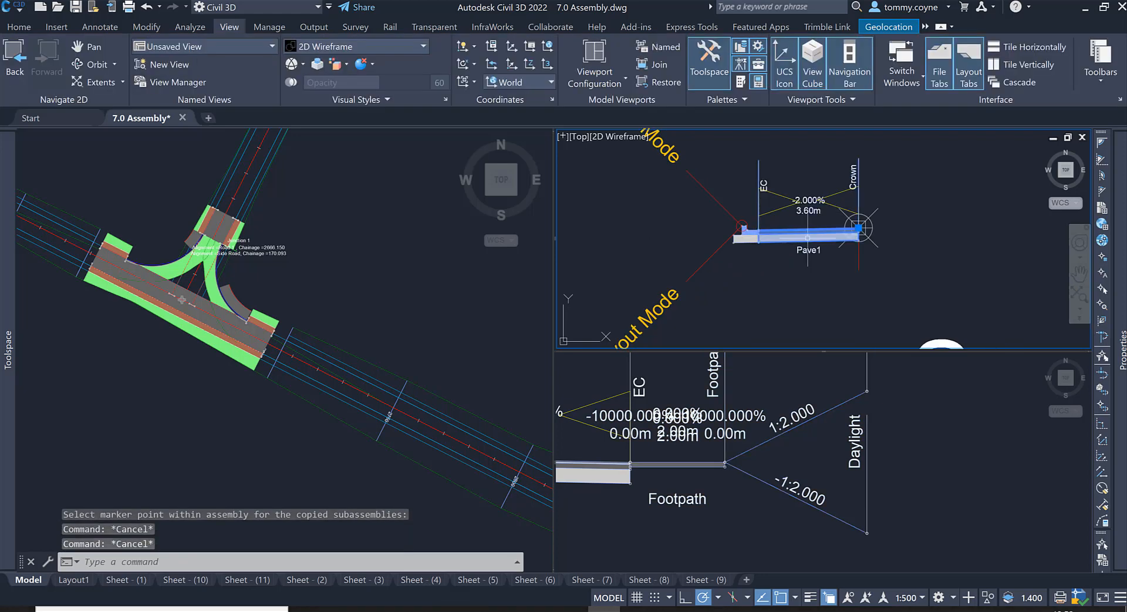
pyautogui.click(752, 237)
pyautogui.press('Escape')
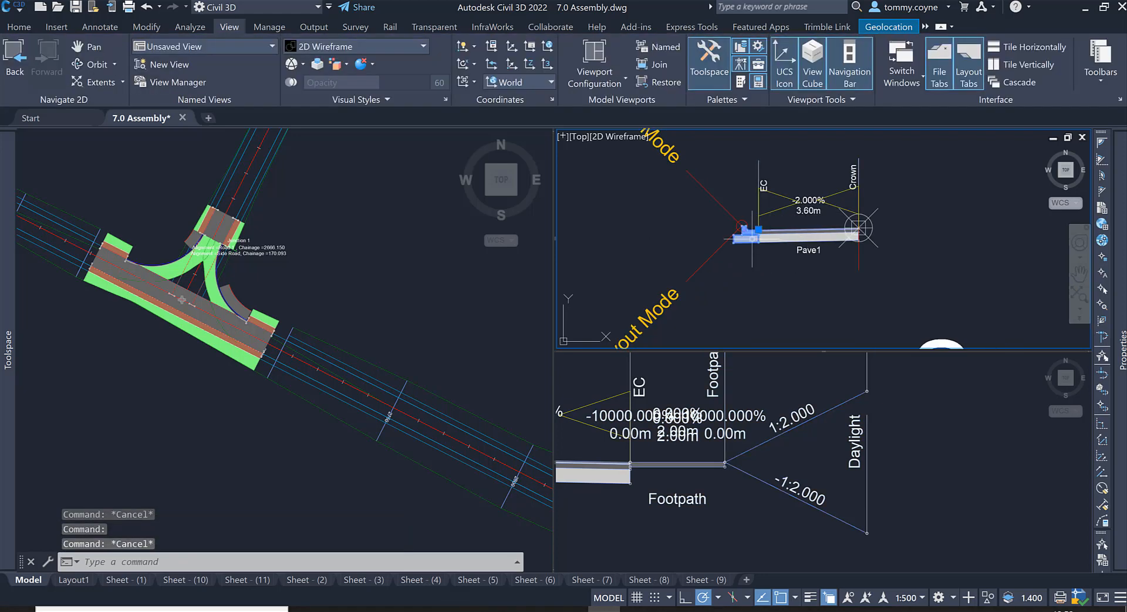
pyautogui.click(752, 238)
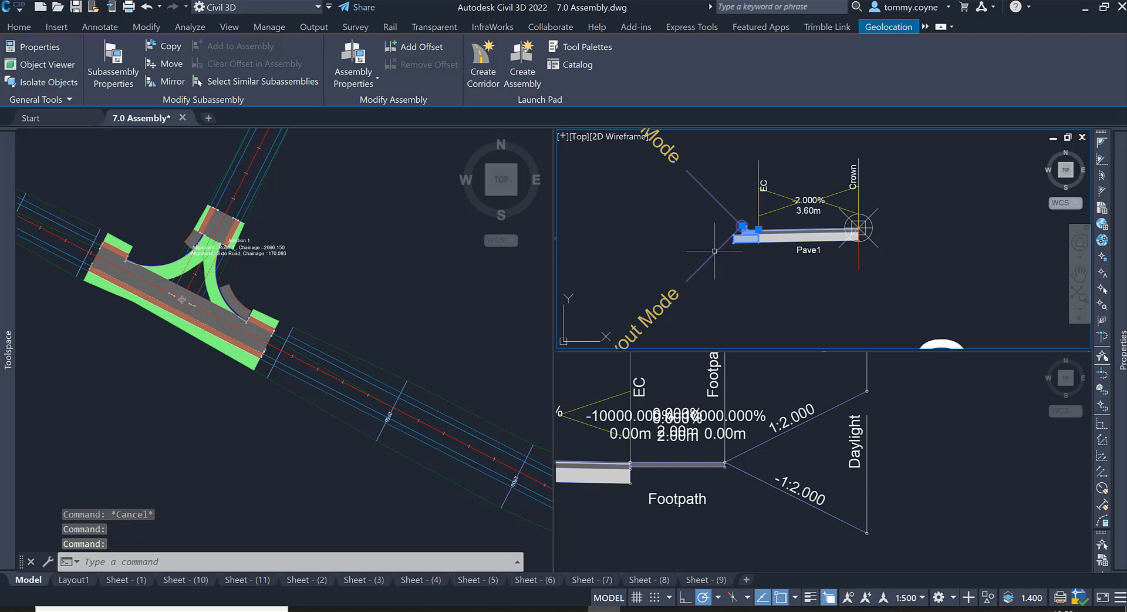
pyautogui.press('Delete')
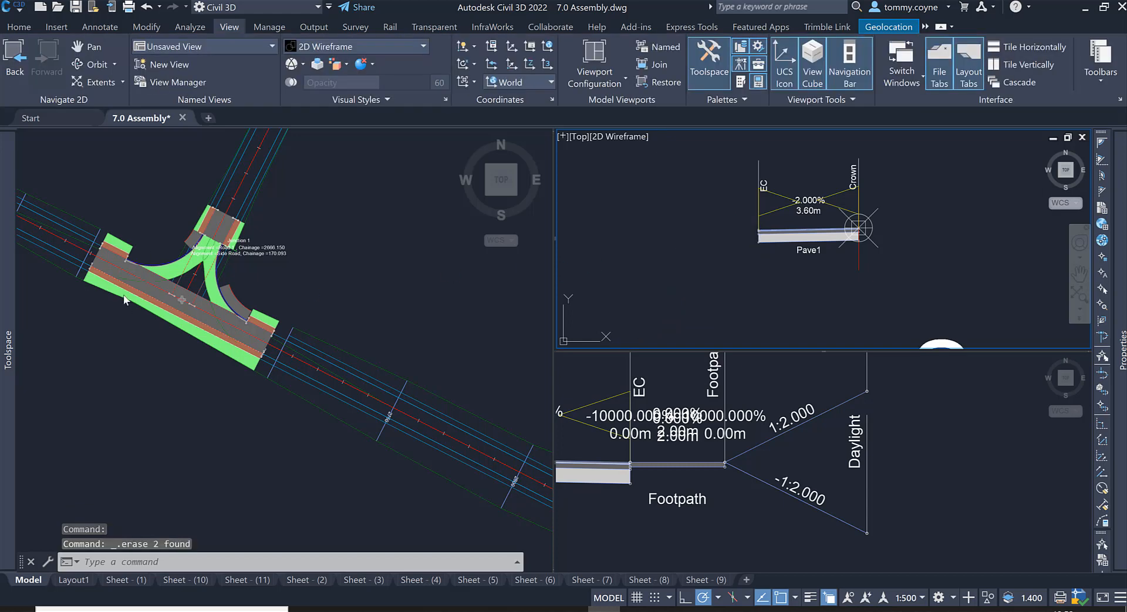
# Step: Copy the left footpath and daylight subassemblies from the full-width assembly onto the pavement edge of the Secondary Road Half Section - Daylight Left assembly
pyautogui.scroll(-1, 791, 276)
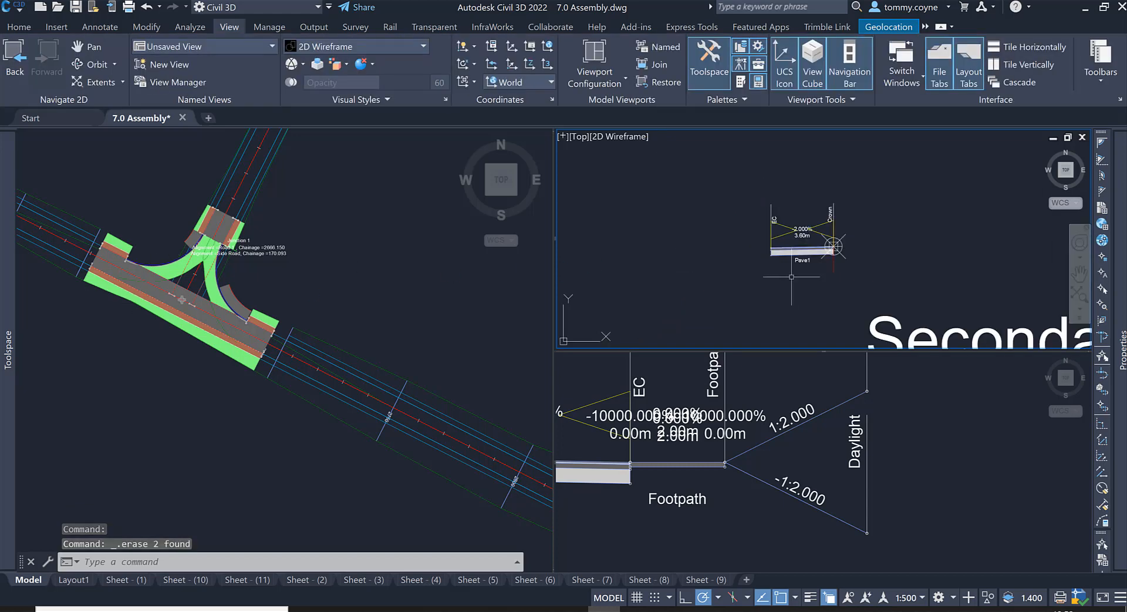
pyautogui.click(670, 389)
pyautogui.scroll(-3, 676, 381)
pyautogui.scroll(5, 657, 405)
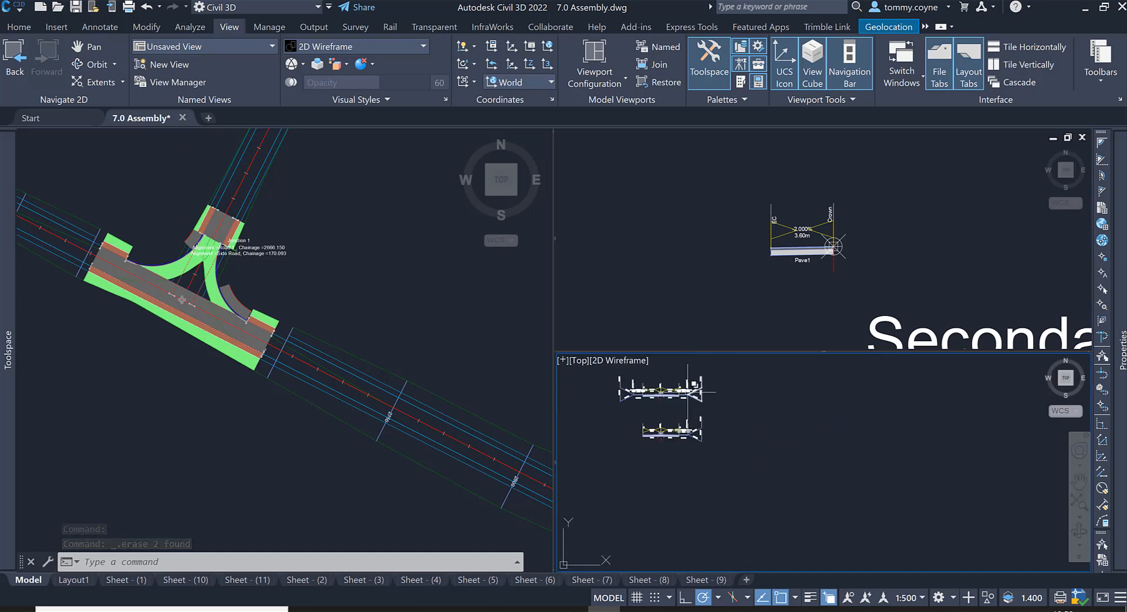
pyautogui.scroll(4, 661, 419)
pyautogui.press('Escape')
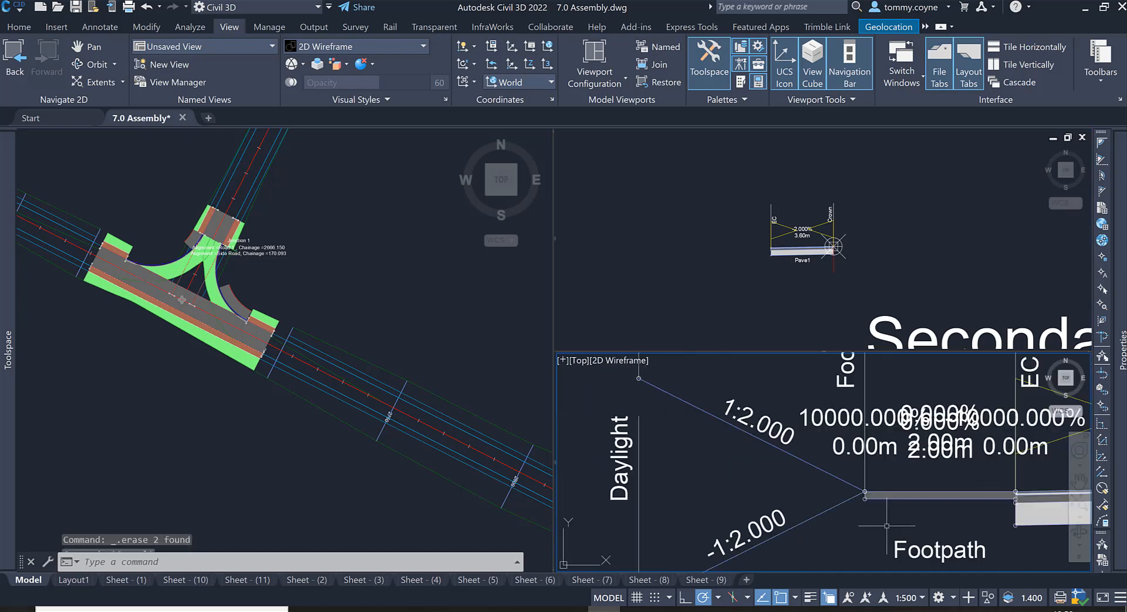
pyautogui.click(957, 495)
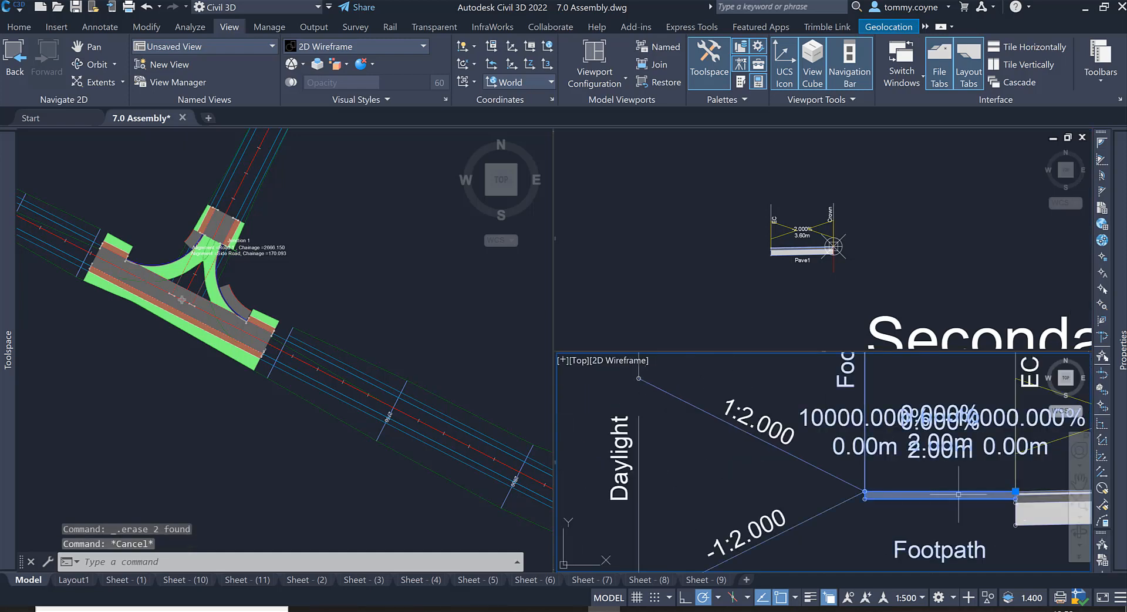
pyautogui.click(819, 511)
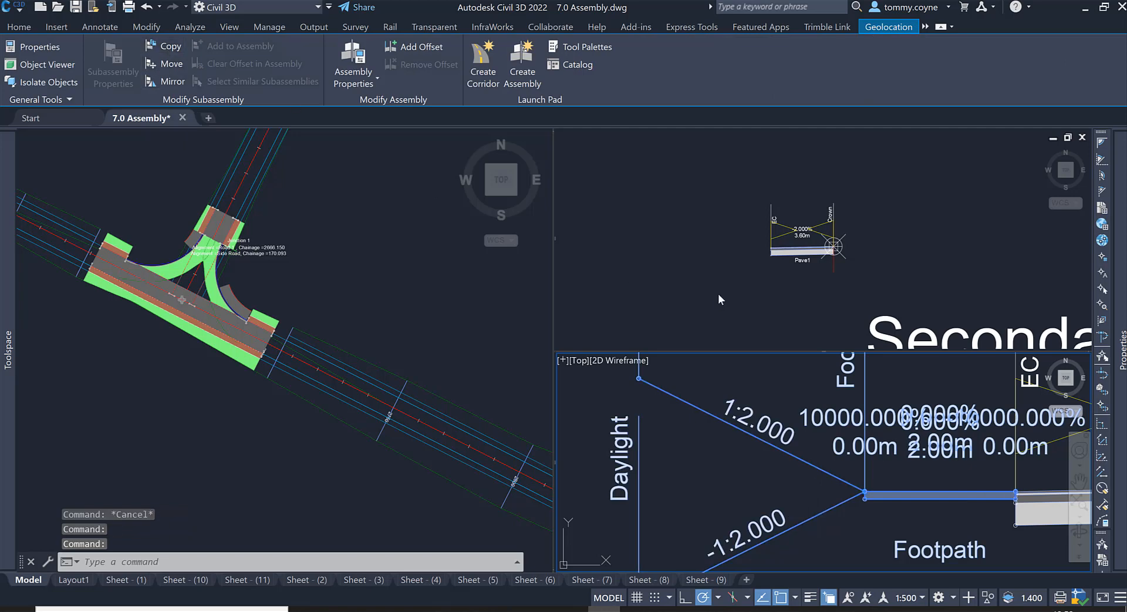
pyautogui.click(719, 299)
pyautogui.scroll(6, 769, 249)
pyautogui.scroll(2, 661, 211)
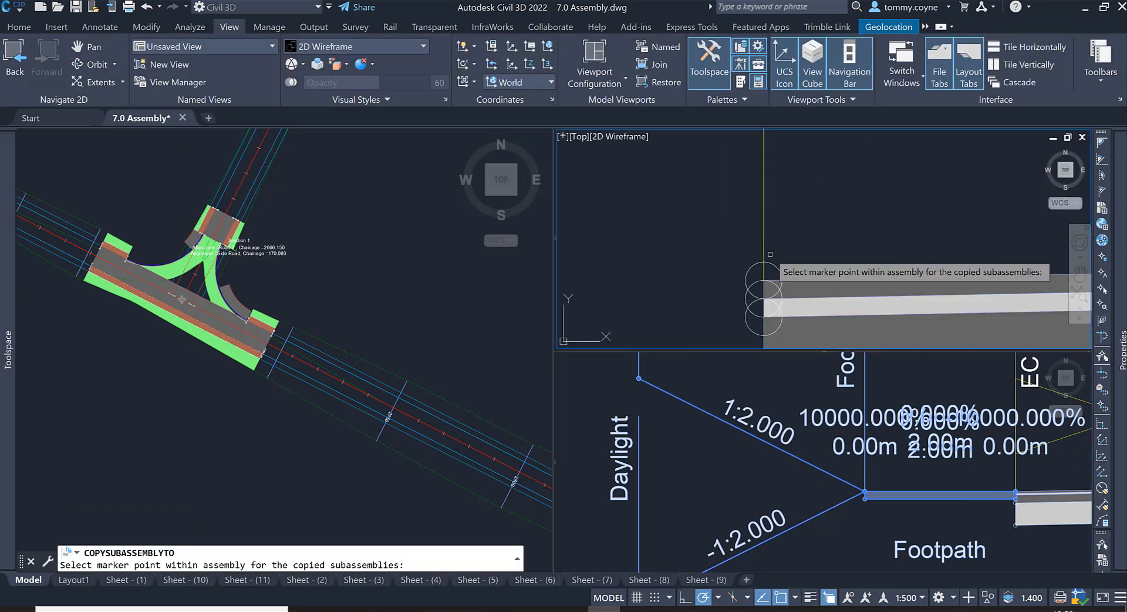
pyautogui.click(765, 271)
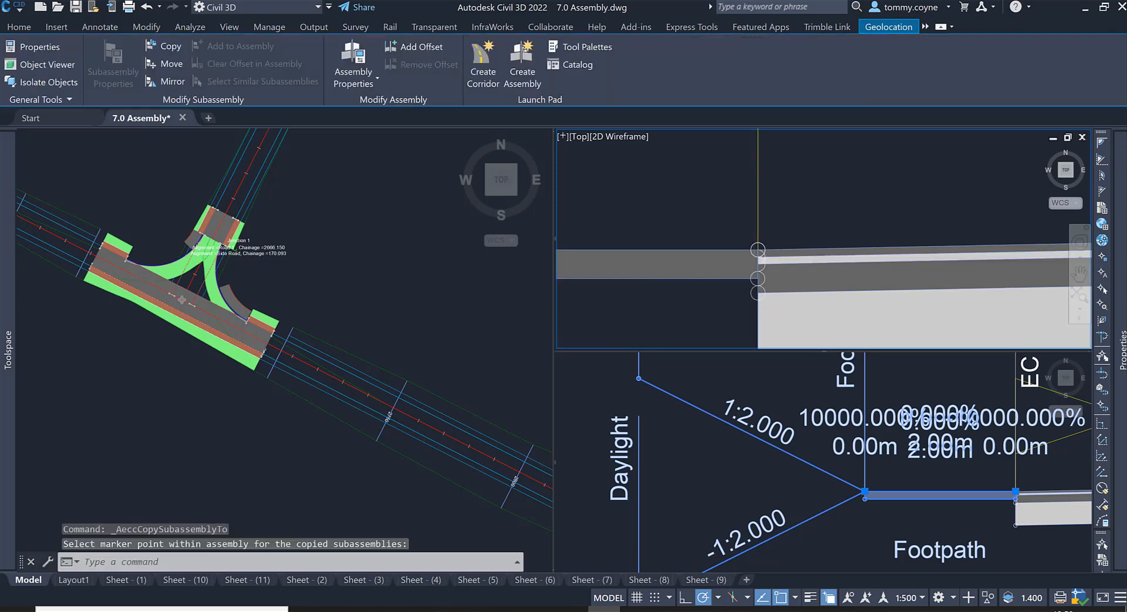
# Step: Examine the lane, kerb and cut and fill slopes of the Curb Return Fillets assembly
pyautogui.scroll(-6, 809, 225)
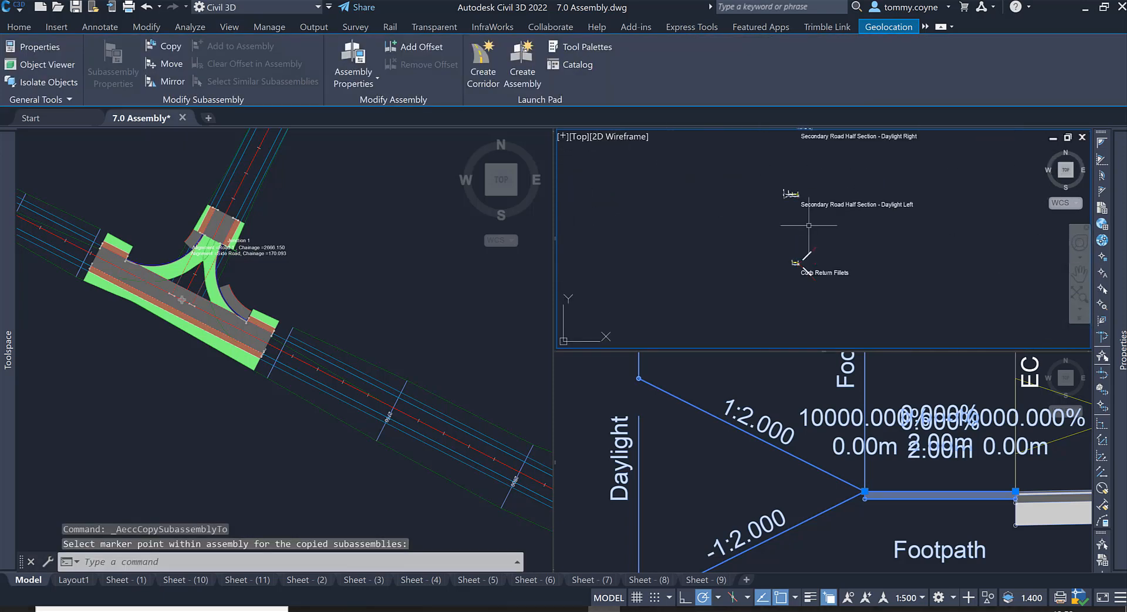
pyautogui.scroll(6, 809, 225)
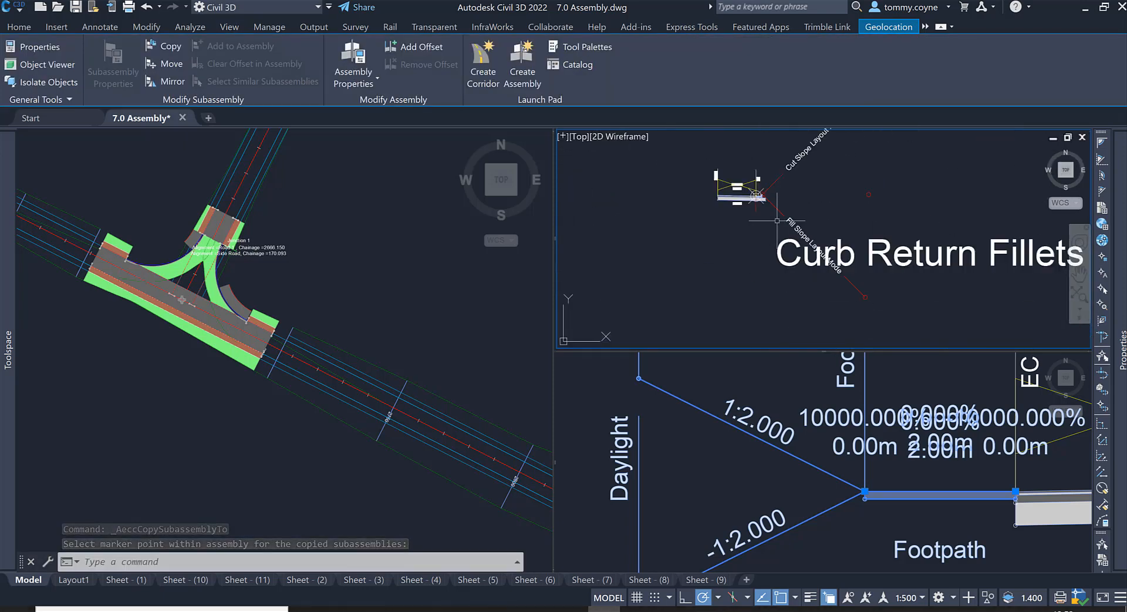
pyautogui.scroll(2, 777, 221)
pyautogui.press('Escape')
pyautogui.press('Escape')
pyautogui.press('Escape')
pyautogui.scroll(3, 728, 243)
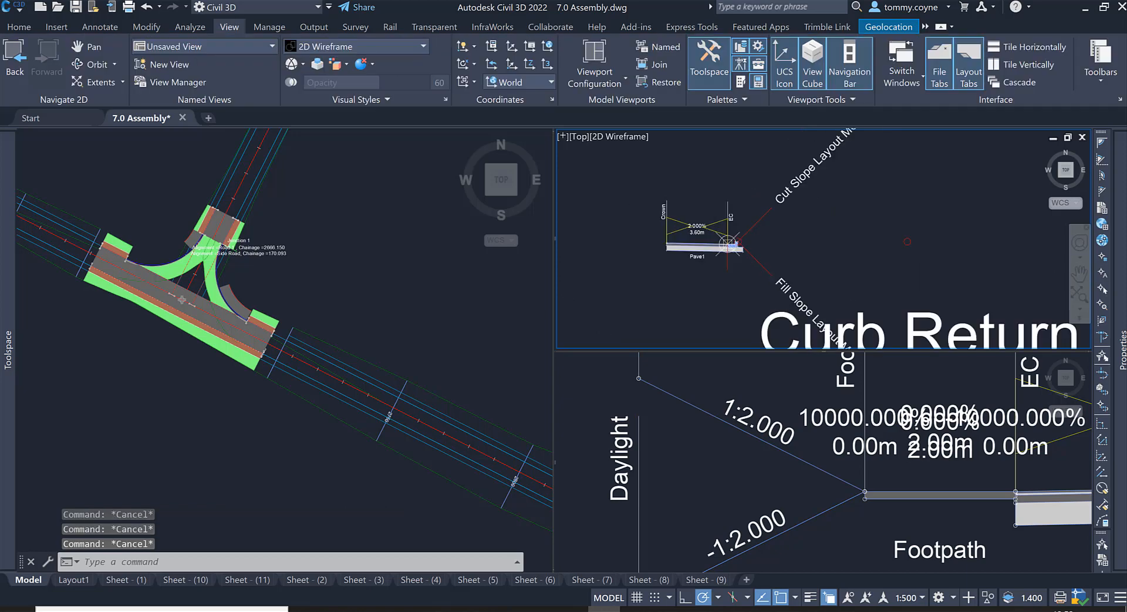
pyautogui.scroll(-3, 728, 243)
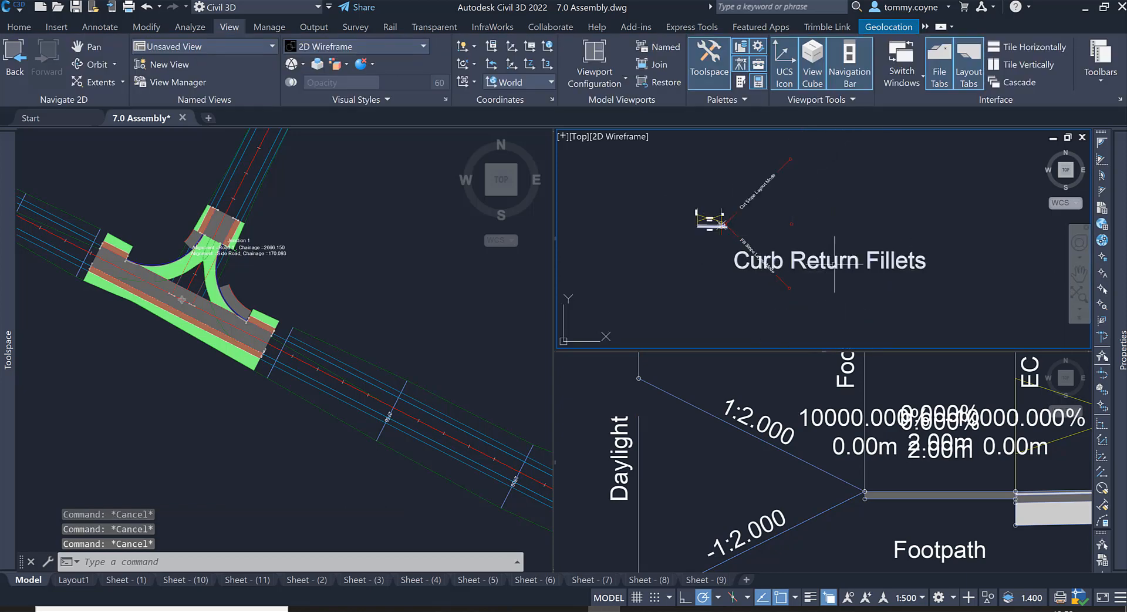
# Step: Rebuild the intersection corridor at Junction 1 with the modified assemblies
pyautogui.click(403, 273)
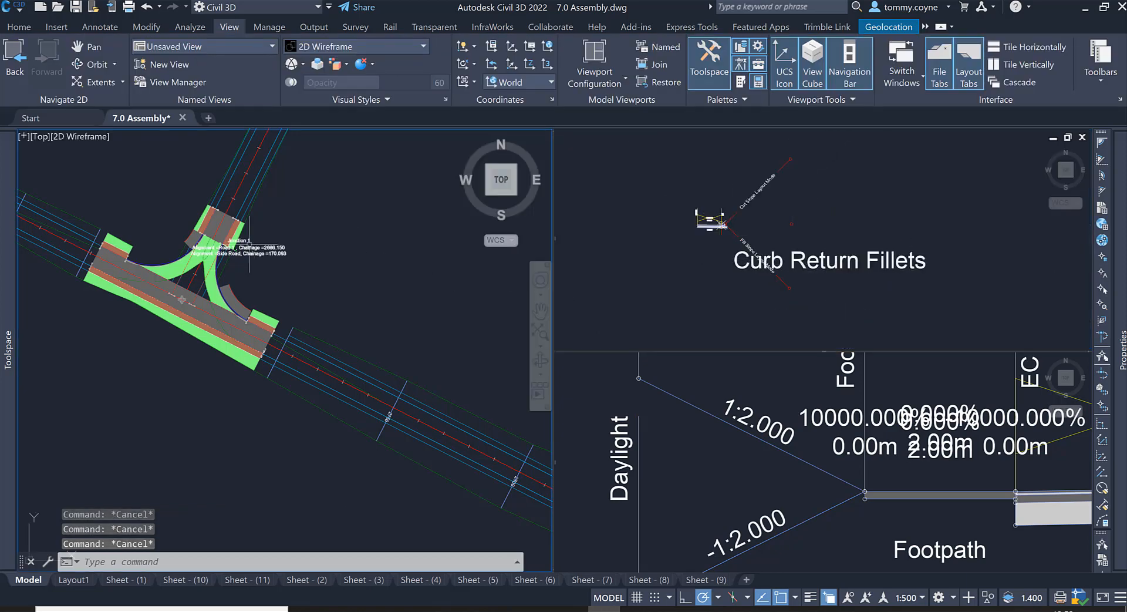
pyautogui.scroll(4, 252, 244)
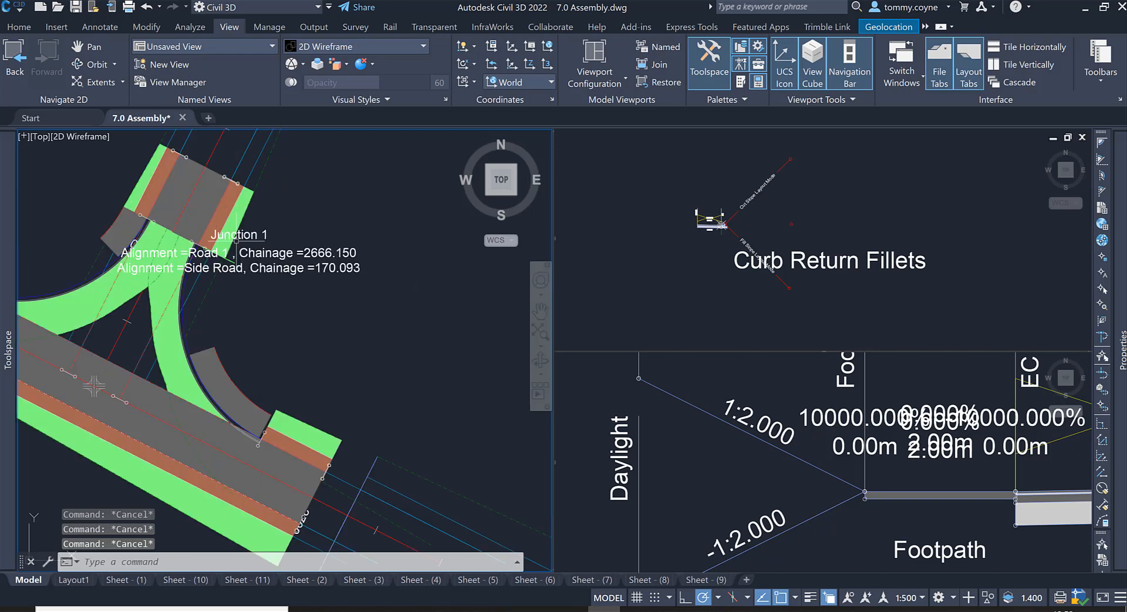
pyautogui.click(259, 407)
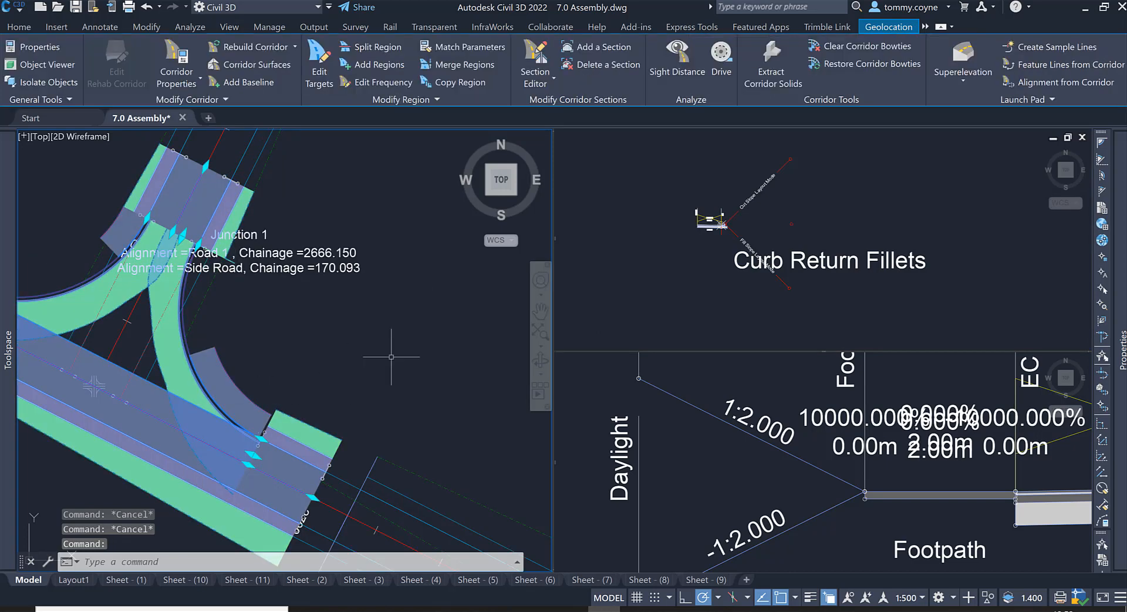
pyautogui.rightClick(286, 362)
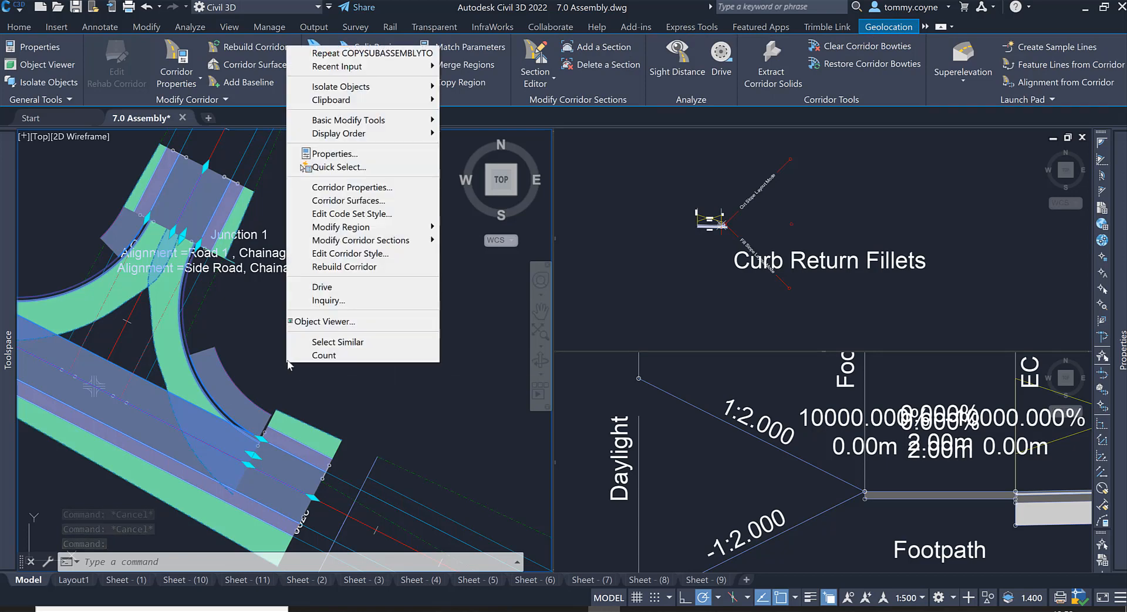
pyautogui.click(351, 267)
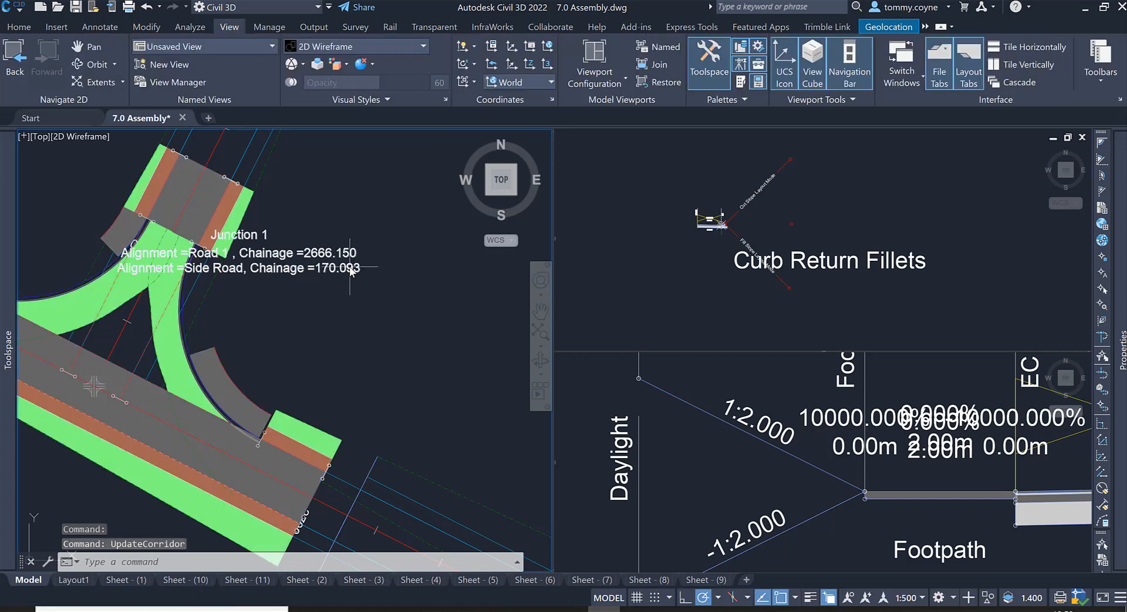
pyautogui.press('Escape')
pyautogui.press('Escape')
pyautogui.press('Escape')
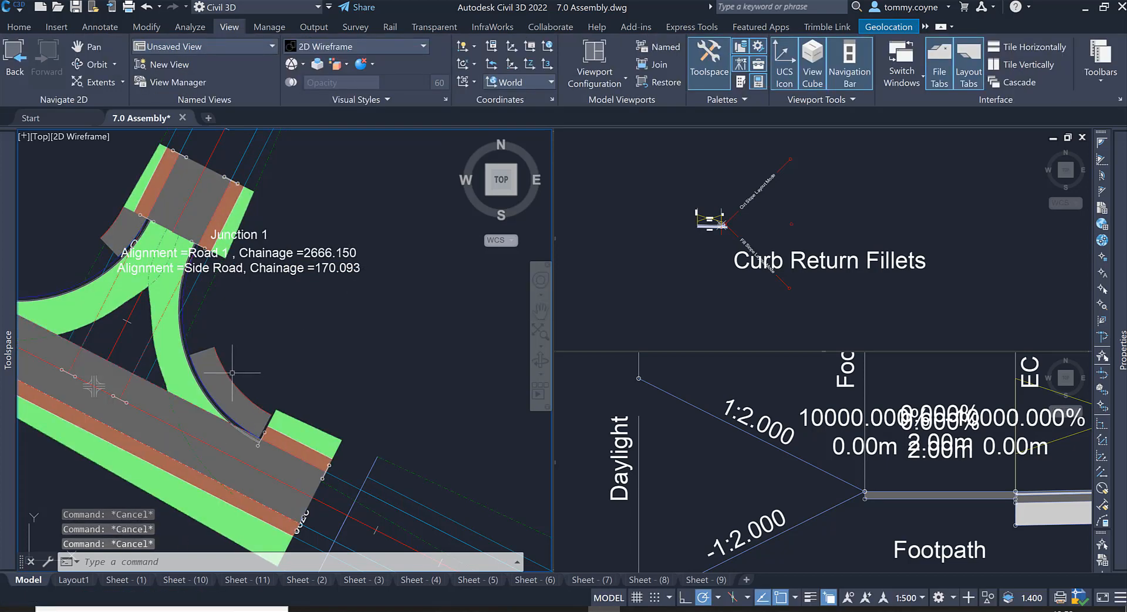
pyautogui.click(231, 371)
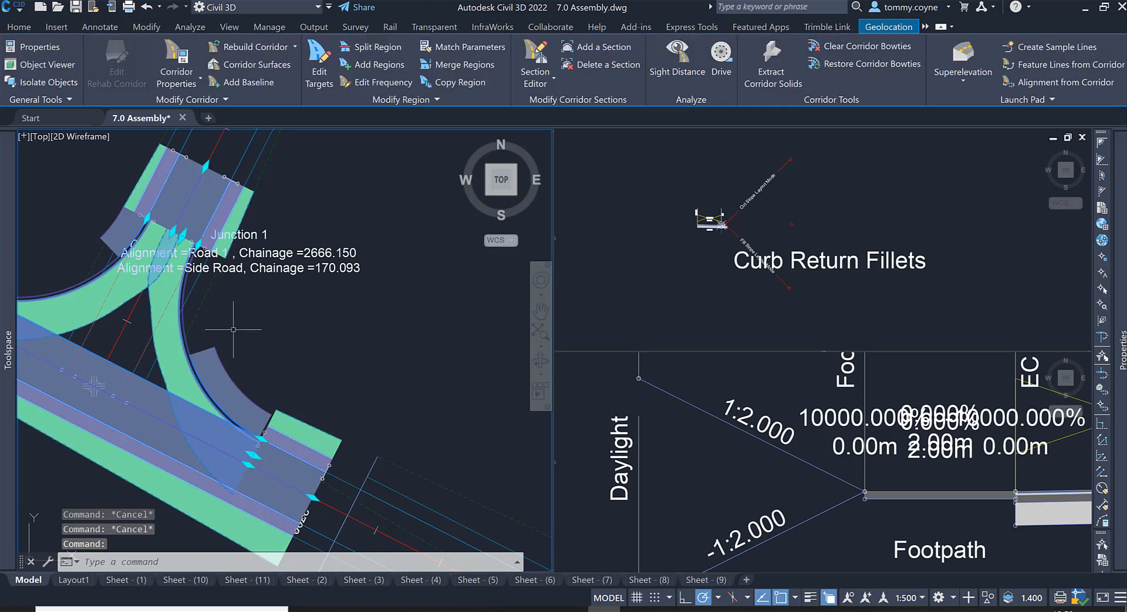
pyautogui.rightClick(233, 371)
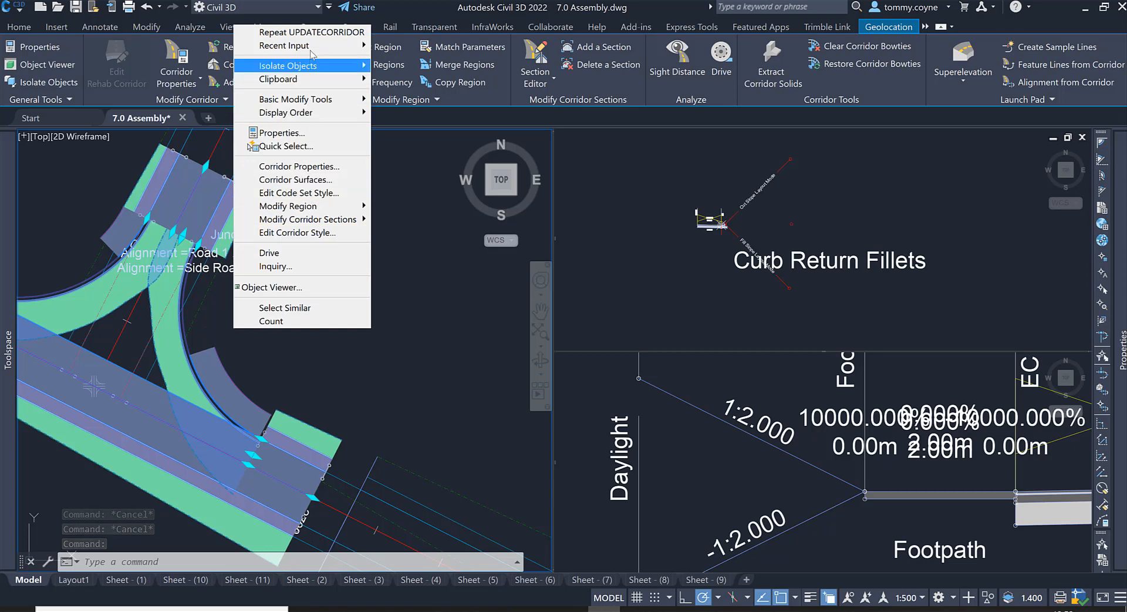
pyautogui.click(299, 405)
pyautogui.scroll(-5, 294, 401)
pyautogui.press('Escape')
pyautogui.press('Escape')
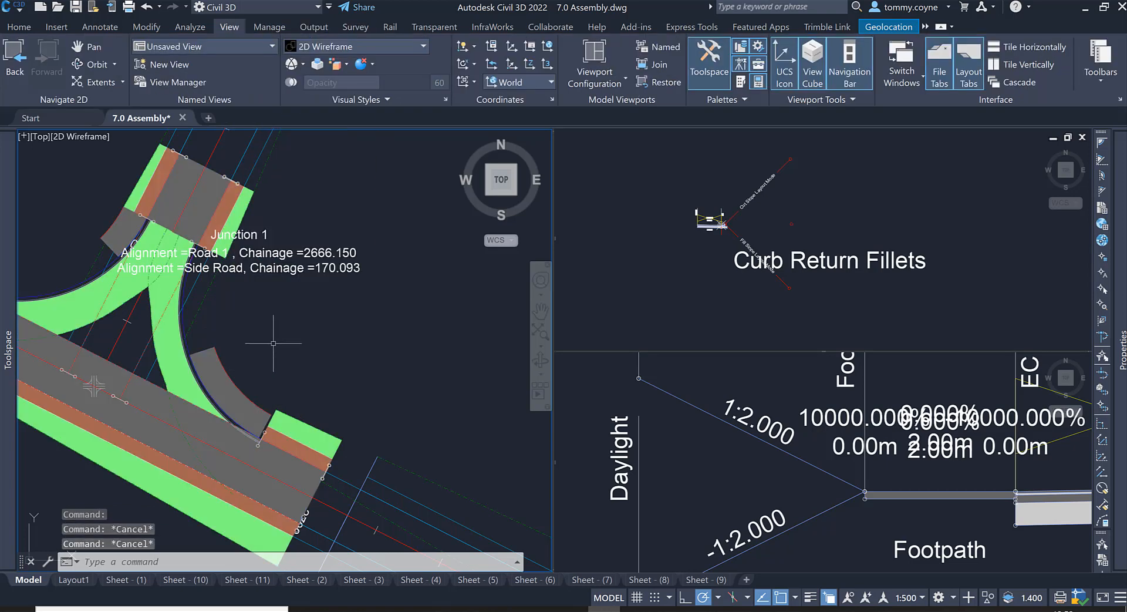
# Step: Inspect the footpaths and daylights at the Side Road end of the rebuilt intersection corridor
pyautogui.scroll(7, 255, 369)
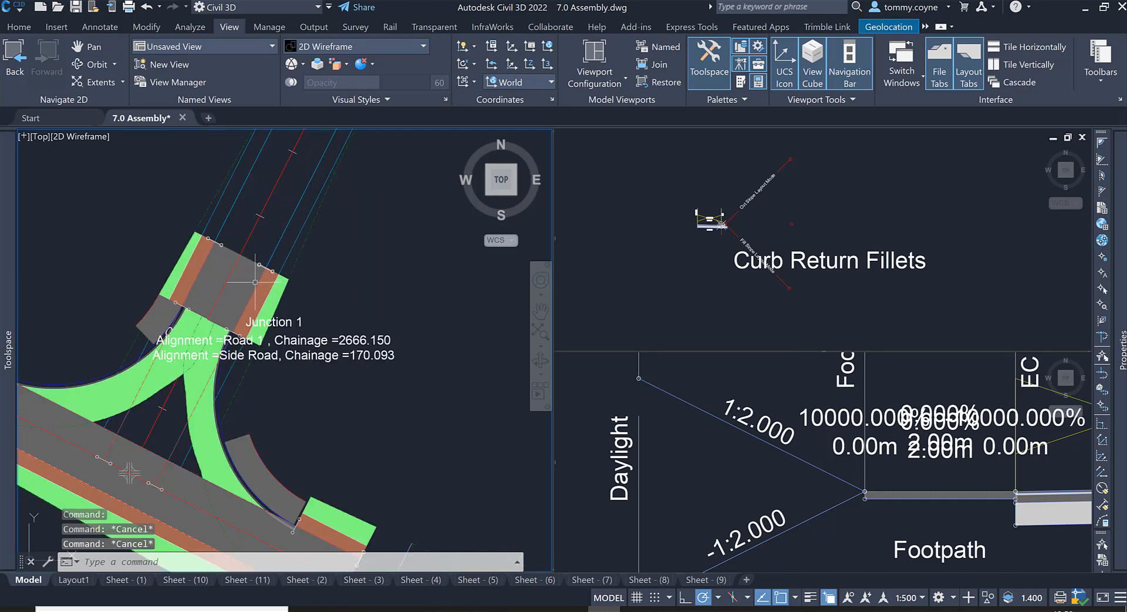
pyautogui.moveTo(291, 308); pyautogui.dragTo(331, 382, button='middle')
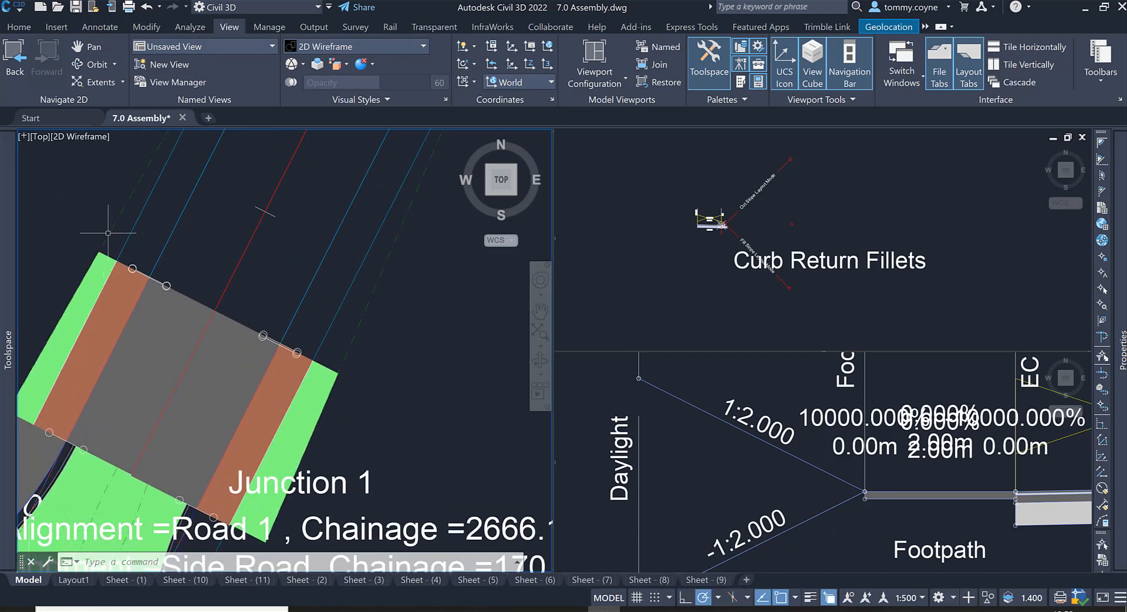
pyautogui.scroll(-5, 363, 379)
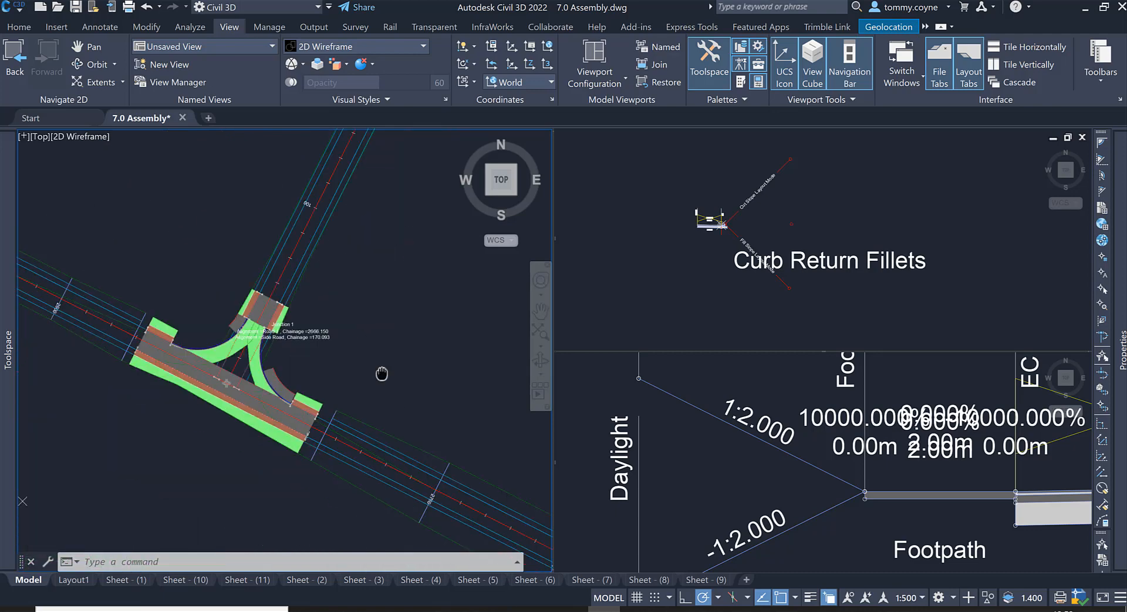
# Step: Inspect the footpaths and daylights at both Road 1 ends of the rebuilt intersection corridor
pyautogui.scroll(5, 318, 410)
pyautogui.click(260, 318)
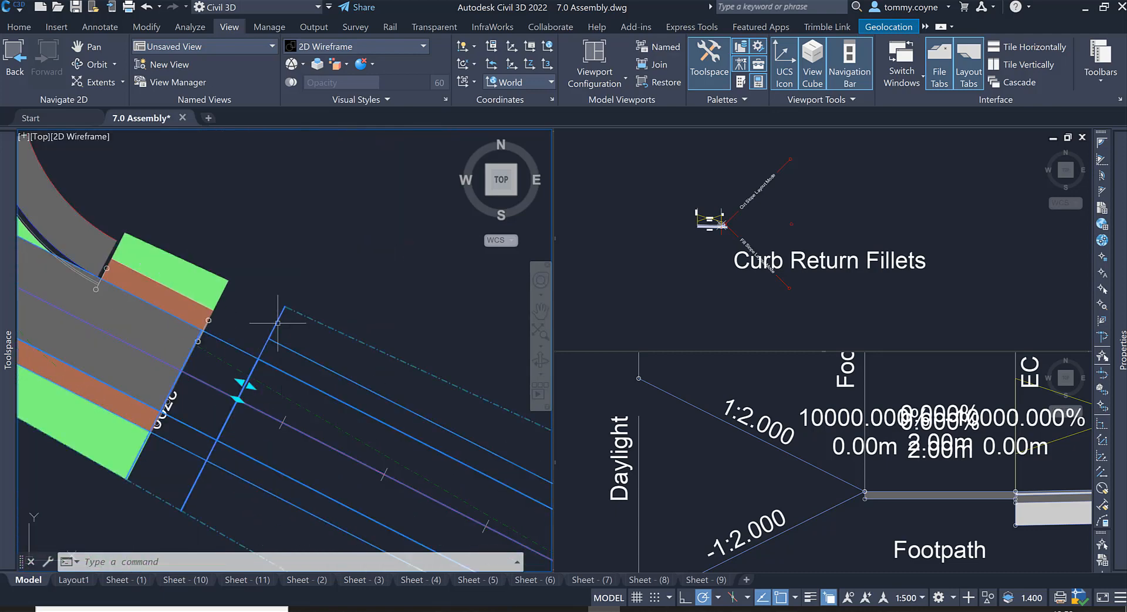
pyautogui.scroll(-5, 250, 332)
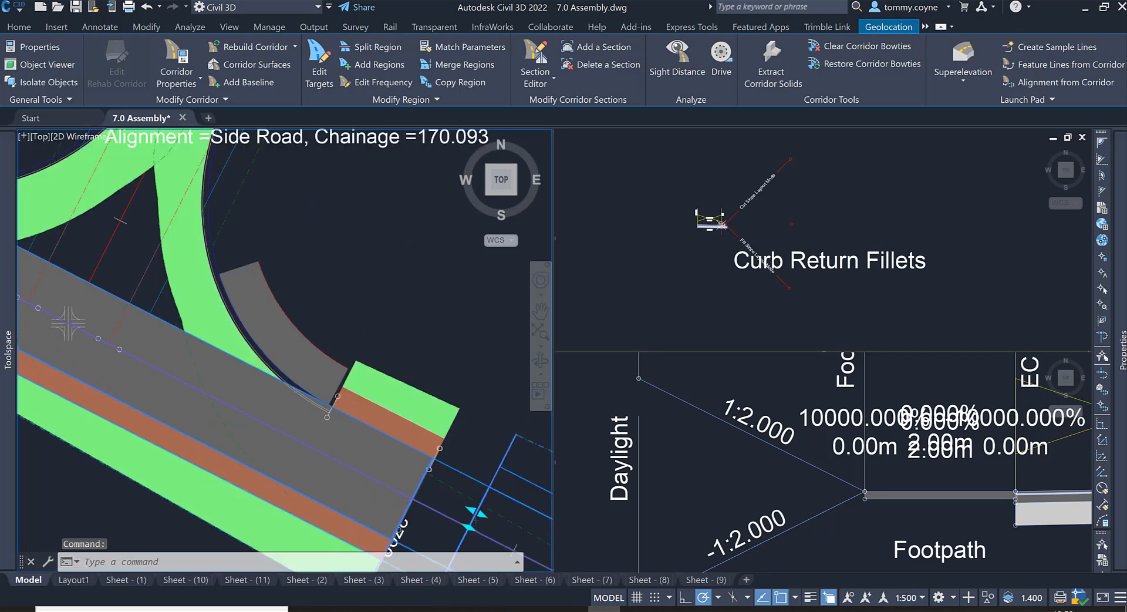
pyautogui.scroll(3, 232, 345)
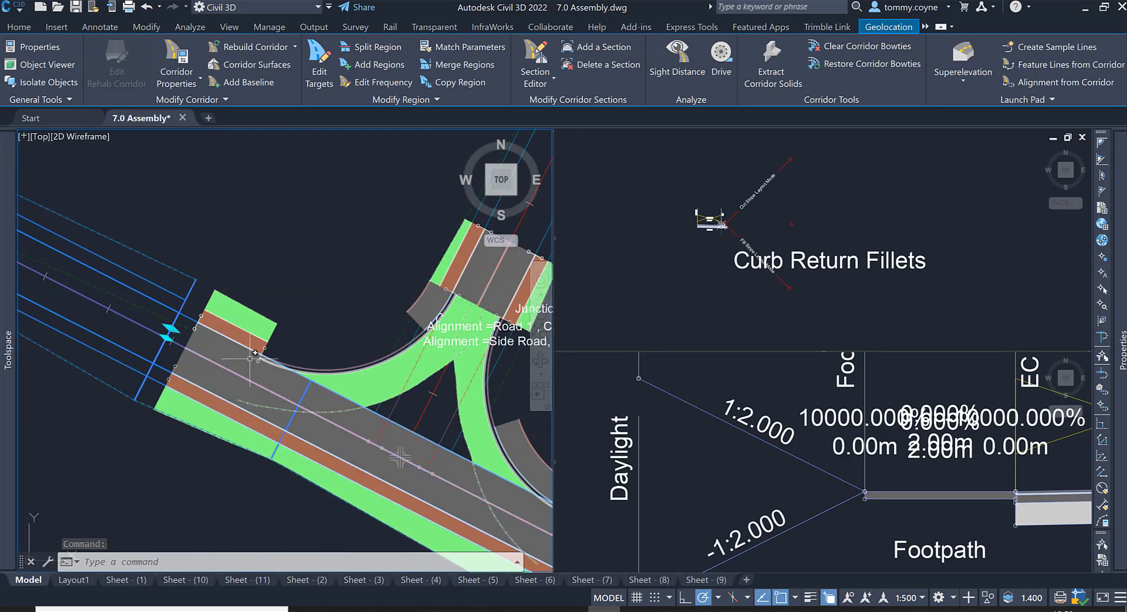
pyautogui.press('Escape')
pyautogui.press('Escape')
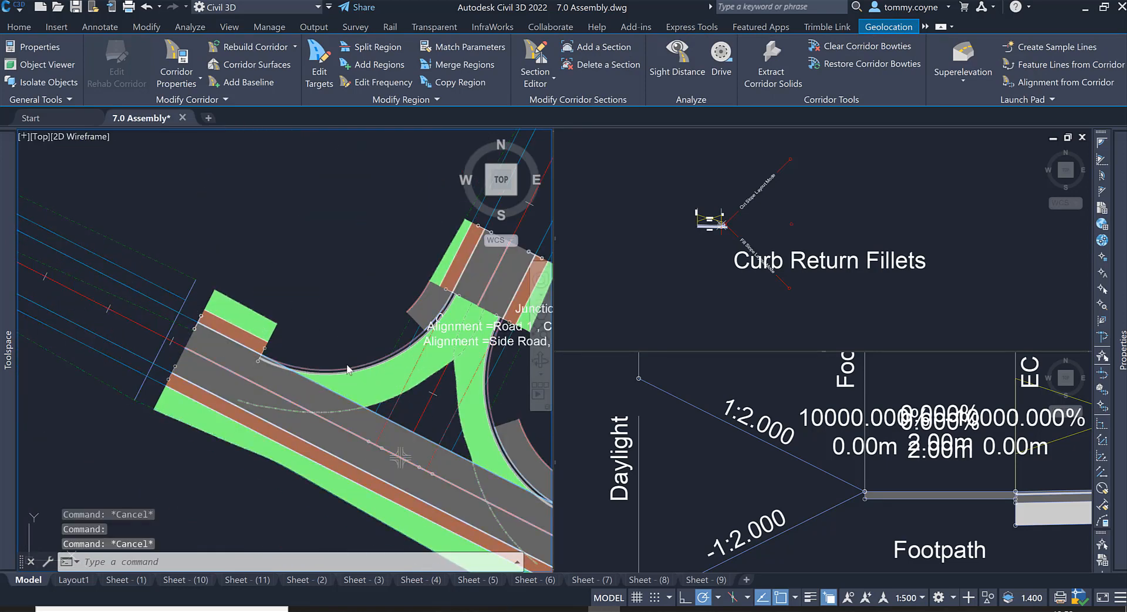
pyautogui.moveTo(347, 369); pyautogui.dragTo(224, 359, button='middle')
pyautogui.click(761, 322)
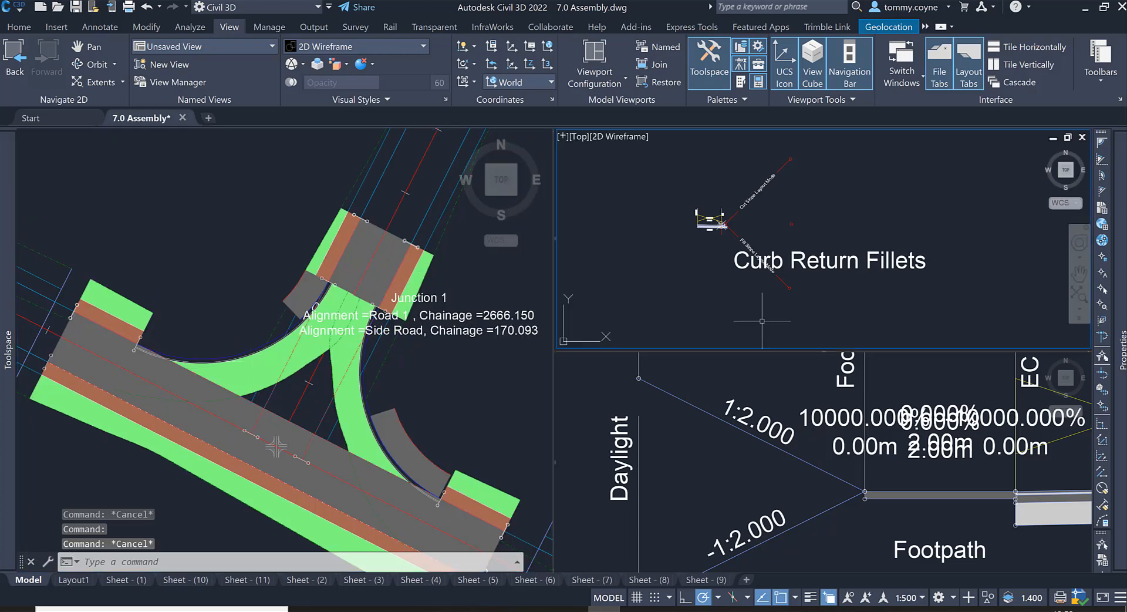
pyautogui.moveTo(762, 302); pyautogui.dragTo(792, 331, button='middle')
pyautogui.press('Escape')
# Step: Examine the curb return edges and the short lane regions at both fillets of Junction 1
pyautogui.click(222, 285)
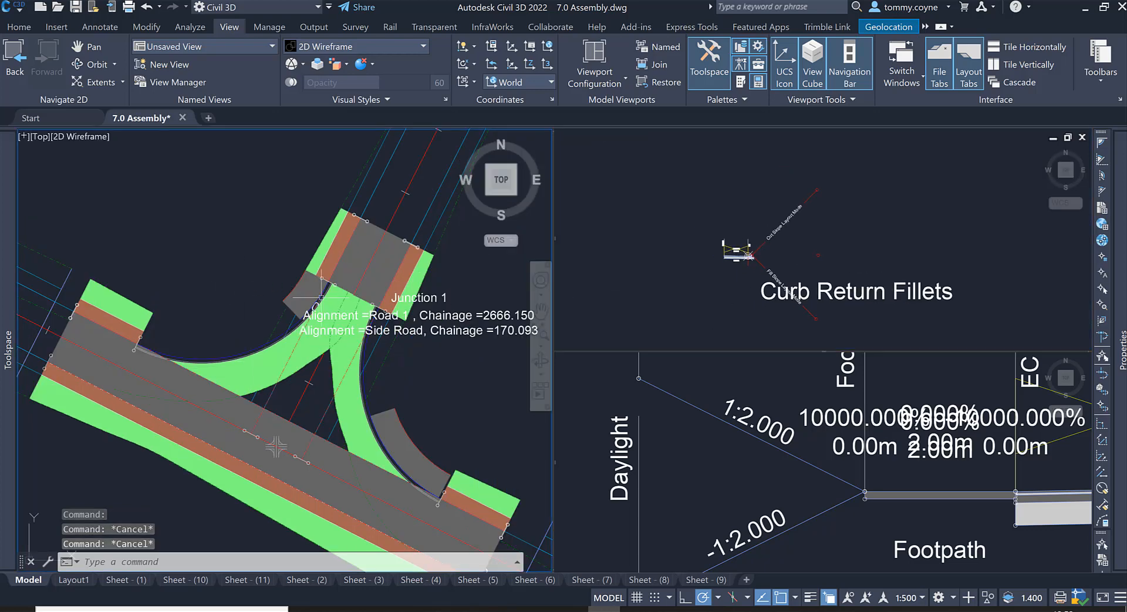
pyautogui.scroll(5, 317, 299)
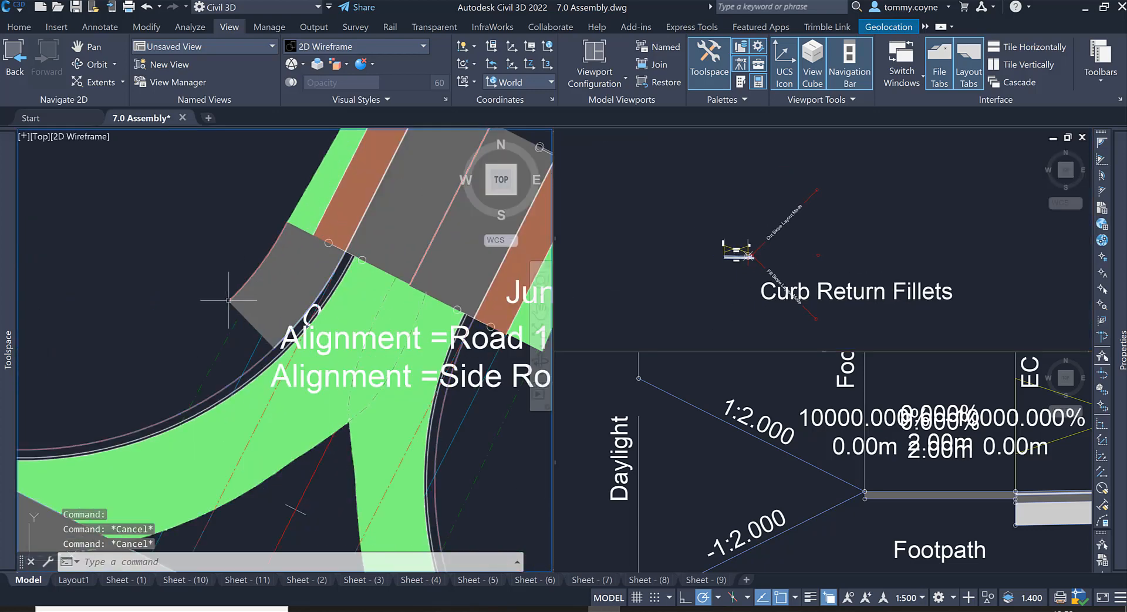
pyautogui.scroll(-2, 268, 307)
pyautogui.moveTo(374, 445); pyautogui.dragTo(332, 351, button='middle')
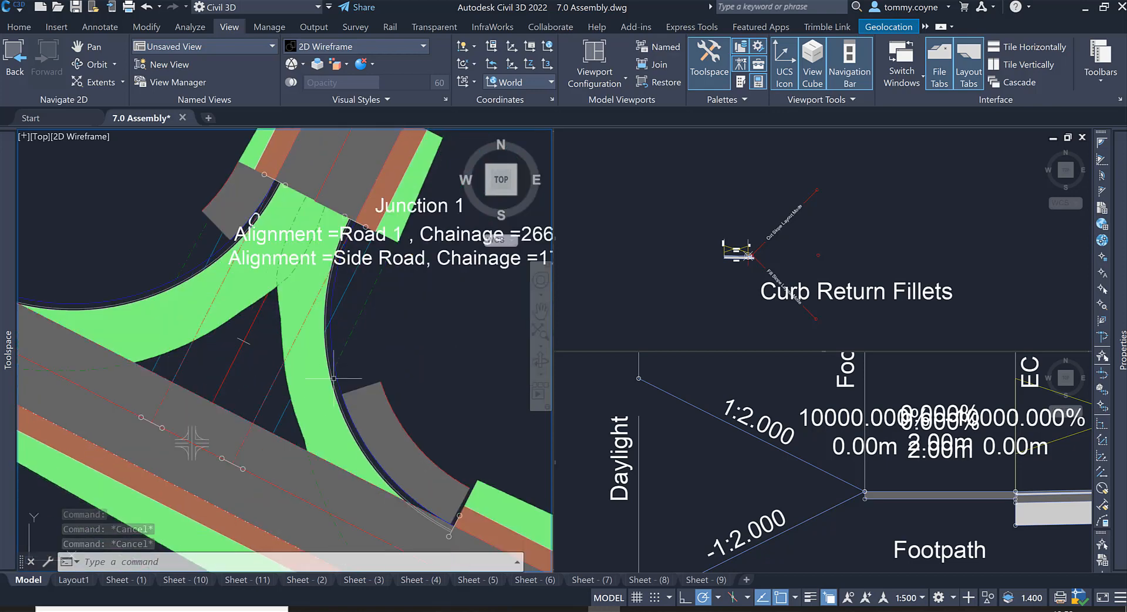
pyautogui.press('Escape')
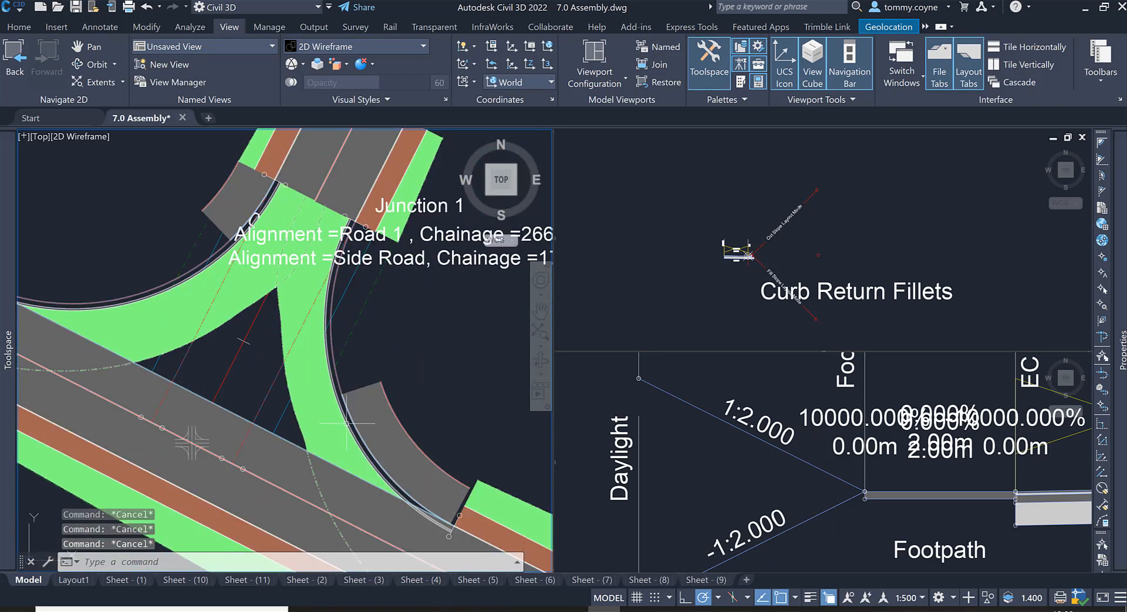
pyautogui.click(348, 425)
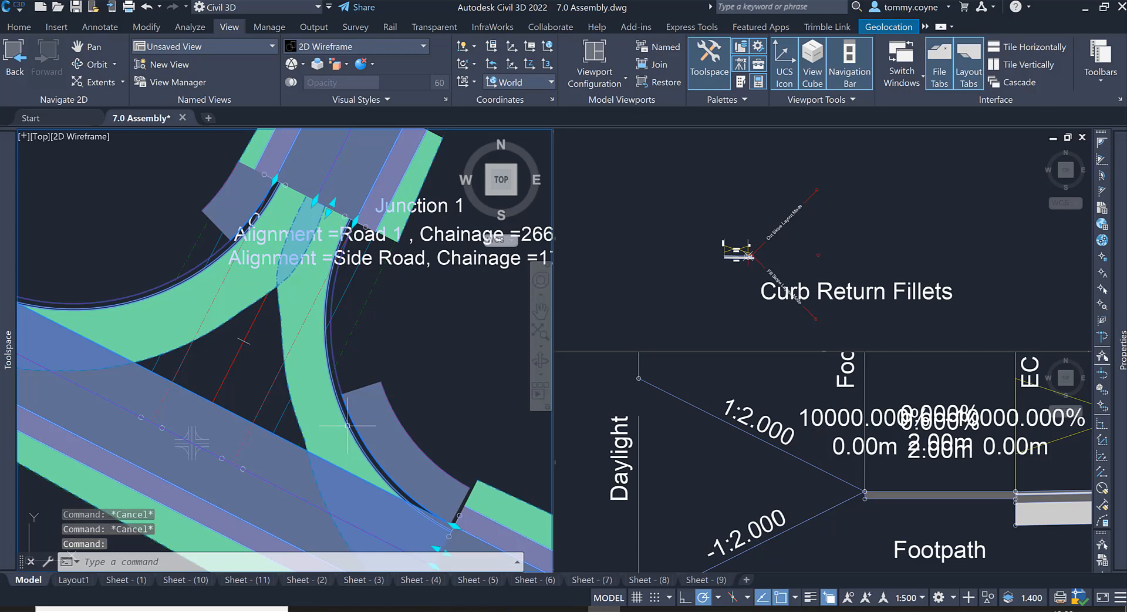
pyautogui.press('Escape')
pyautogui.click(349, 427)
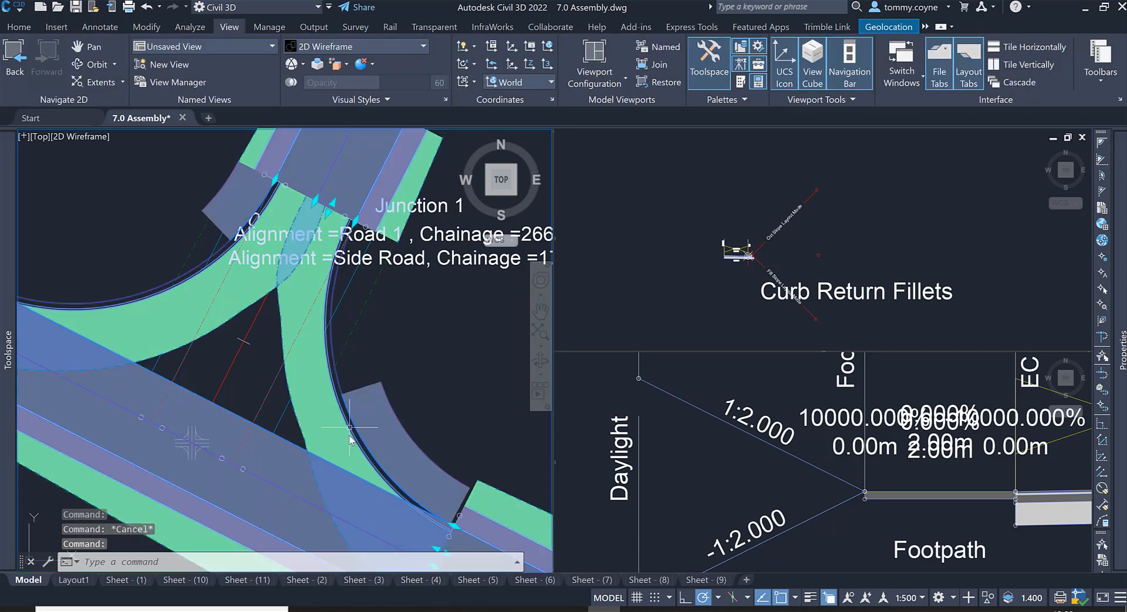
pyautogui.press('Escape')
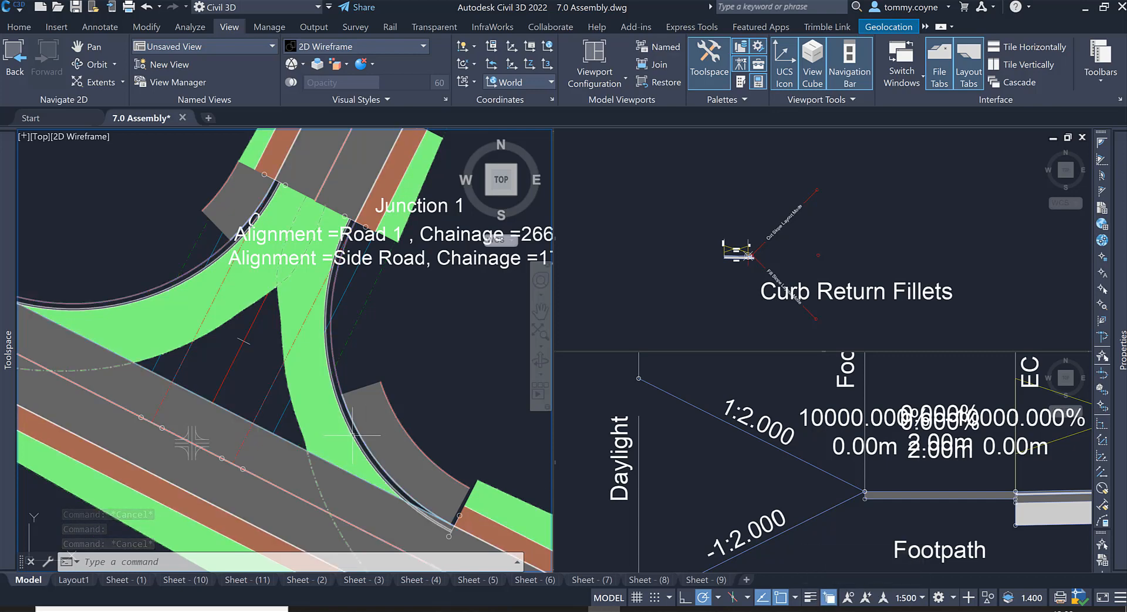
pyautogui.scroll(5, 336, 399)
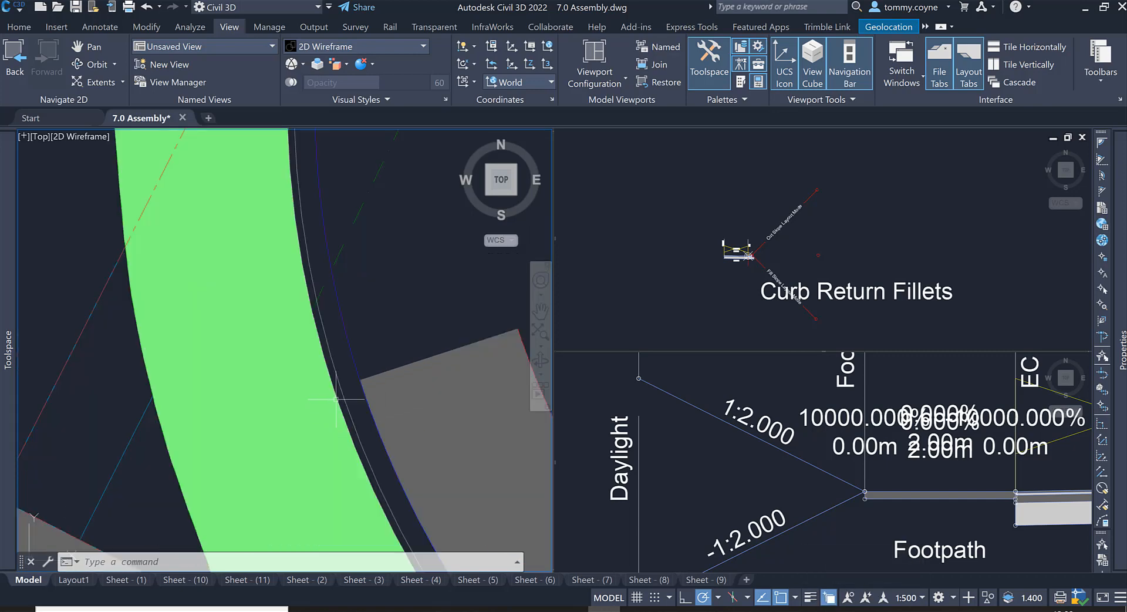
pyautogui.click(354, 364)
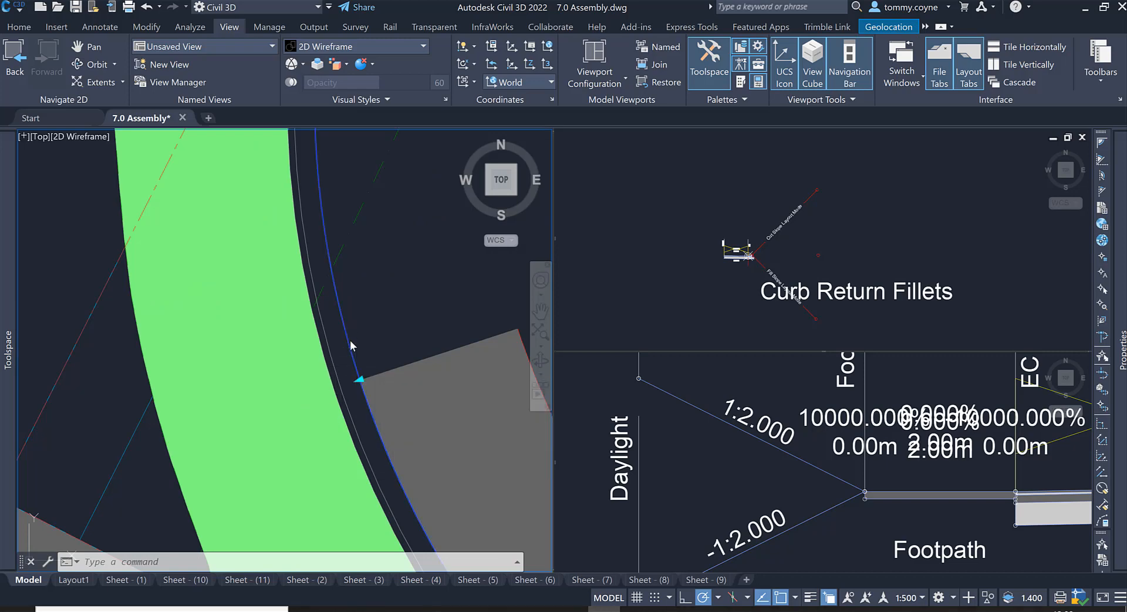
pyautogui.scroll(-5, 356, 300)
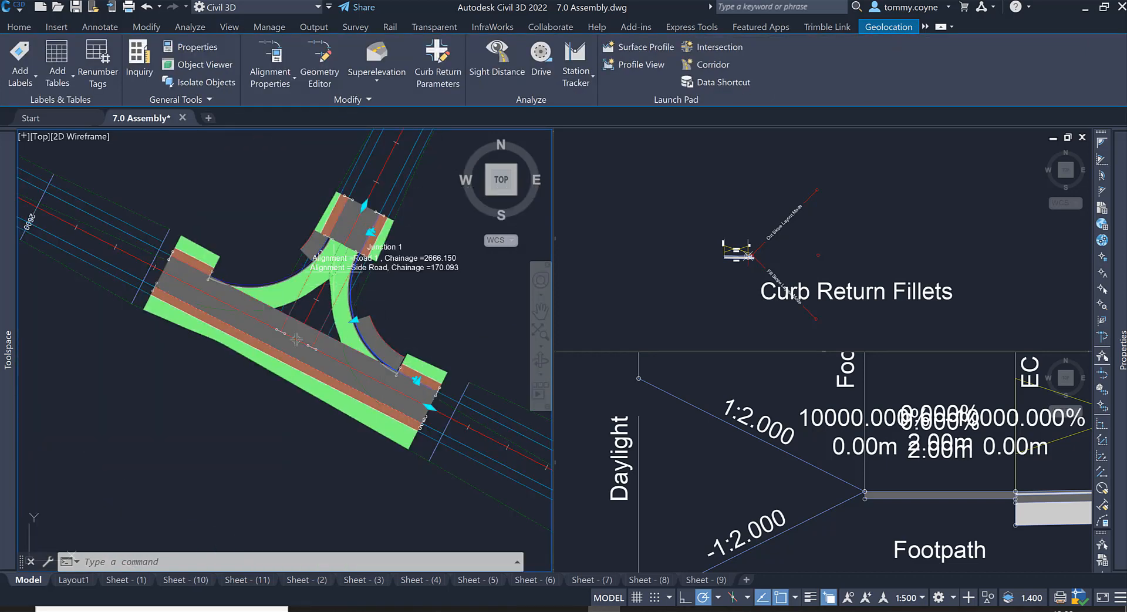
pyautogui.scroll(-2, 340, 261)
# Step: Examine which side the lane, kerb and slopes occupy in the Curb Return Fillets assembly
pyautogui.click(773, 262)
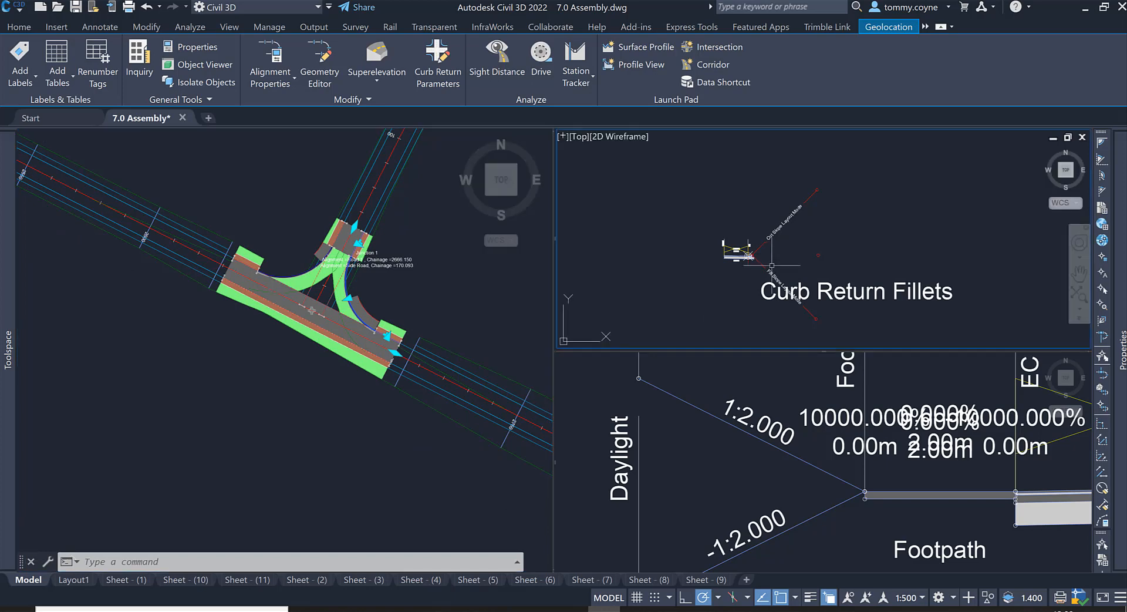
pyautogui.scroll(4, 771, 271)
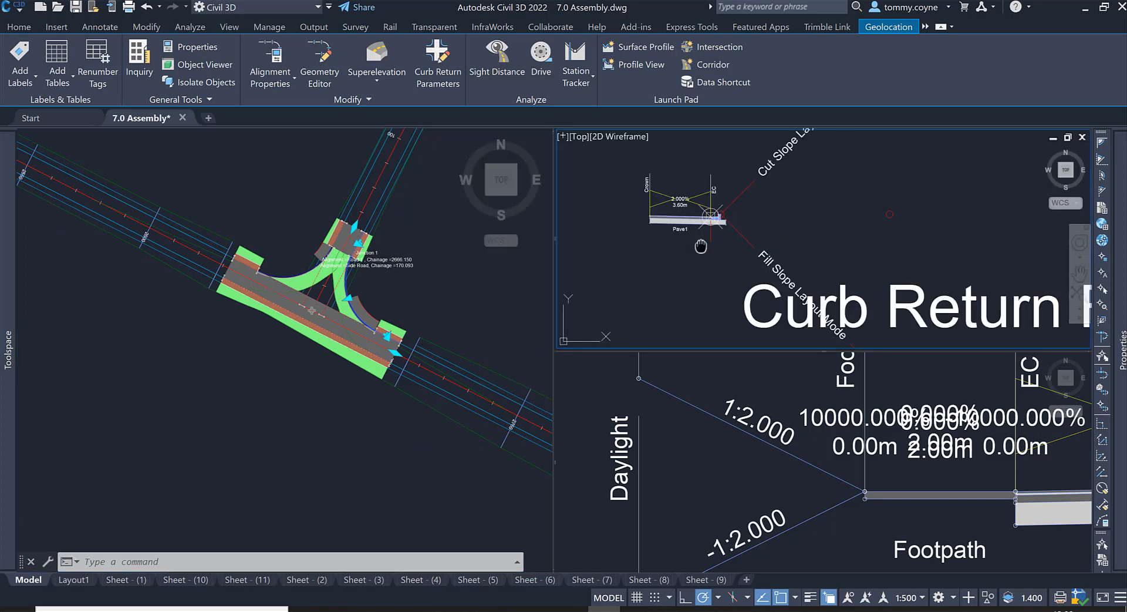
pyautogui.moveTo(700, 246); pyautogui.dragTo(709, 279, button='middle')
pyautogui.scroll(-2, 727, 266)
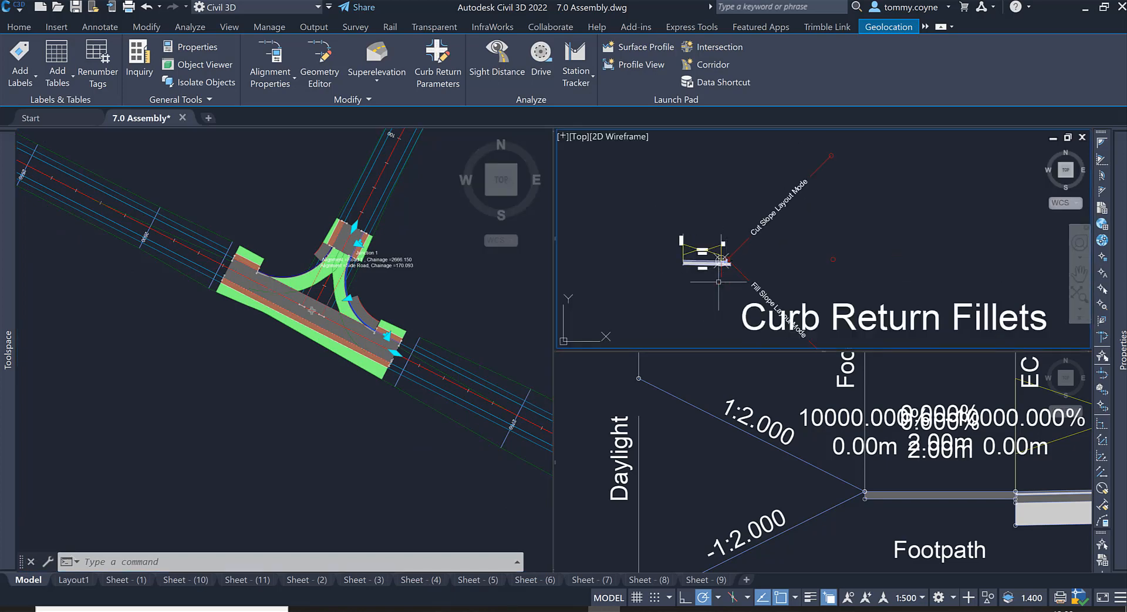
pyautogui.scroll(2, 723, 274)
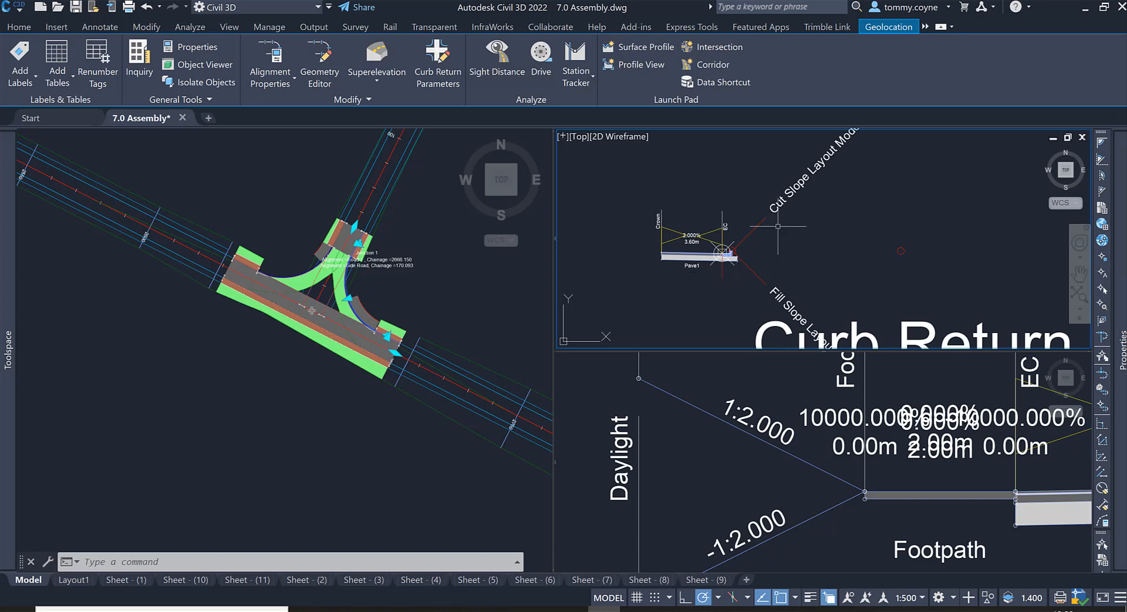
pyautogui.moveTo(777, 226); pyautogui.dragTo(749, 272, button='middle')
pyautogui.click(446, 270)
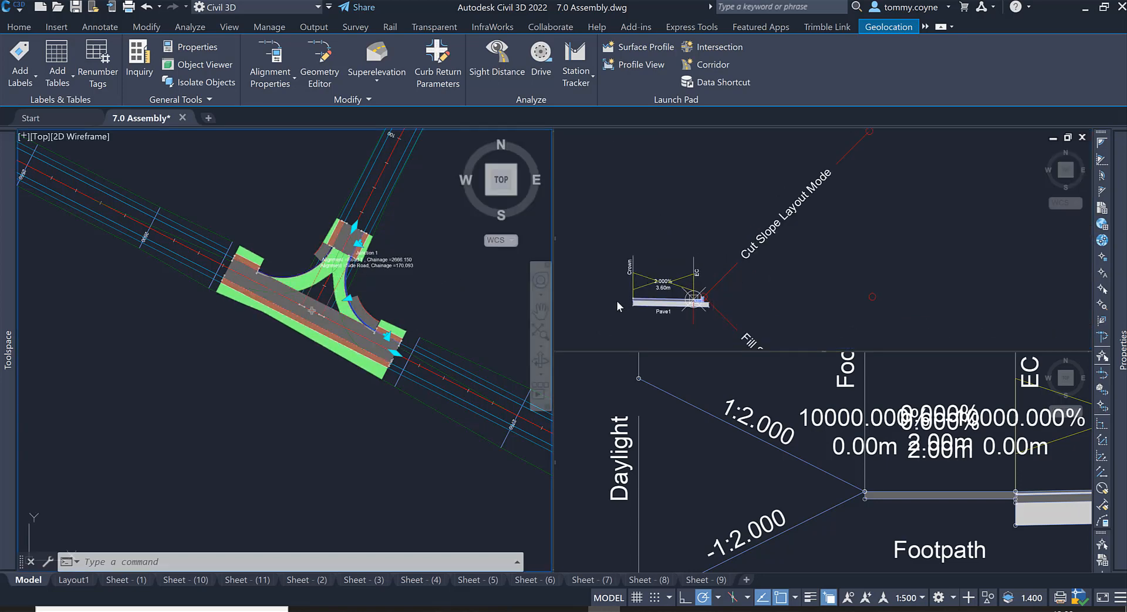
# Step: Compare the misplaced lane regions at the two curb returns with the Curb Return Fillets assembly
pyautogui.click(438, 320)
pyautogui.scroll(5, 375, 301)
pyautogui.press('Escape')
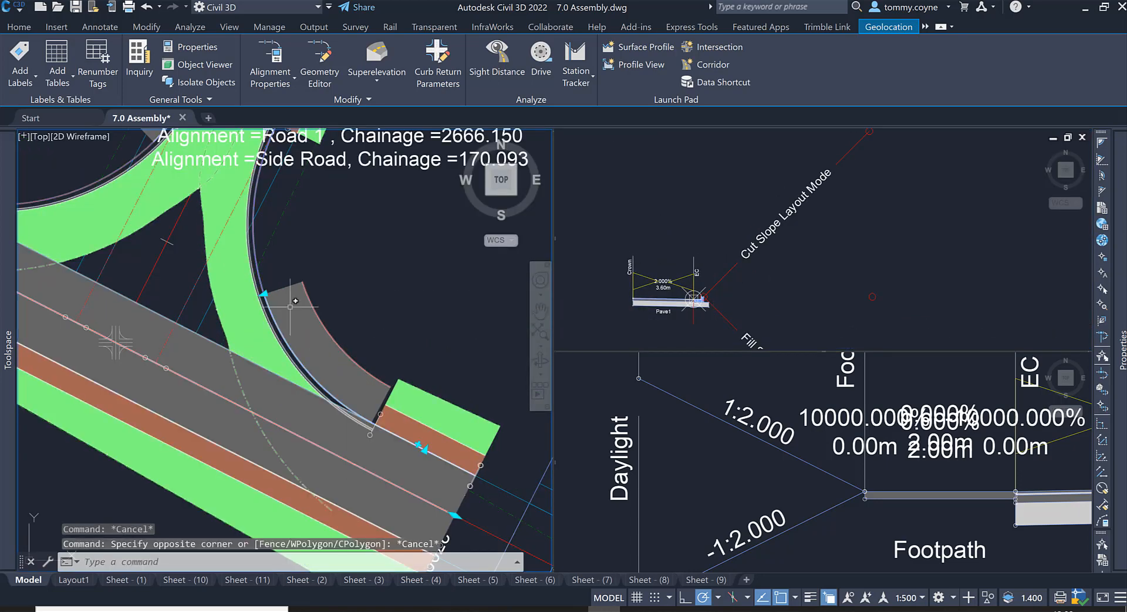
pyautogui.click(677, 241)
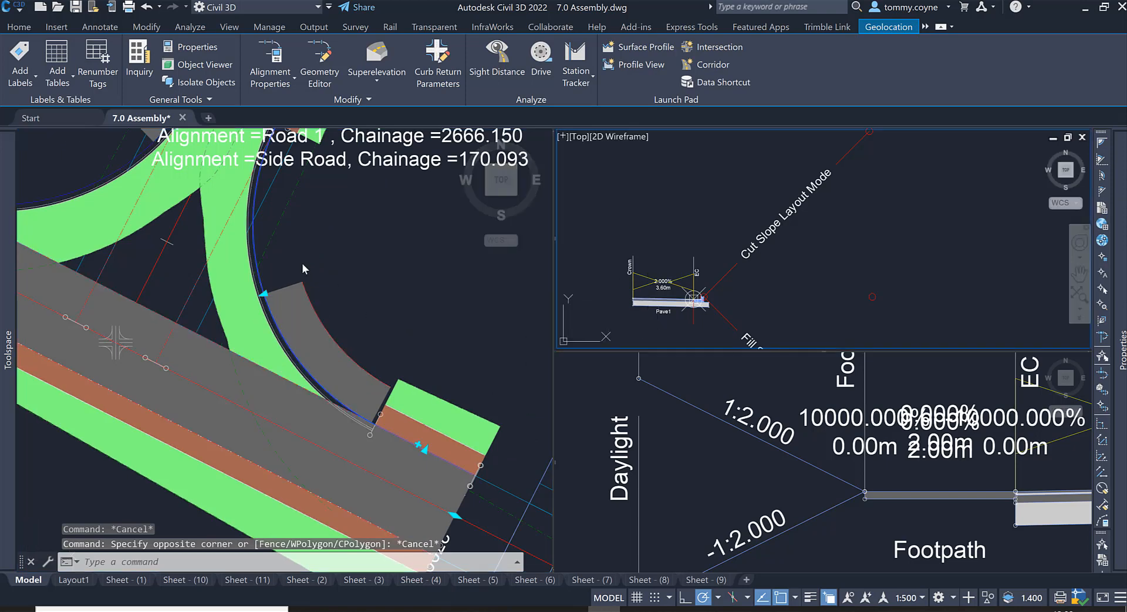
pyautogui.click(451, 316)
pyautogui.scroll(-5, 376, 352)
pyautogui.scroll(4, 342, 290)
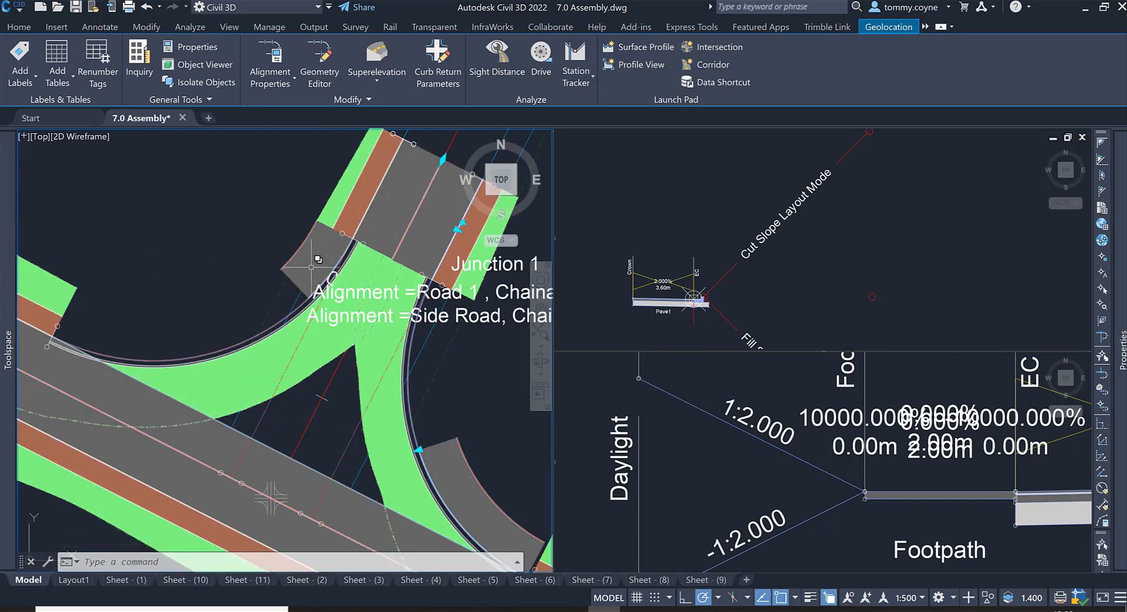
pyautogui.click(295, 284)
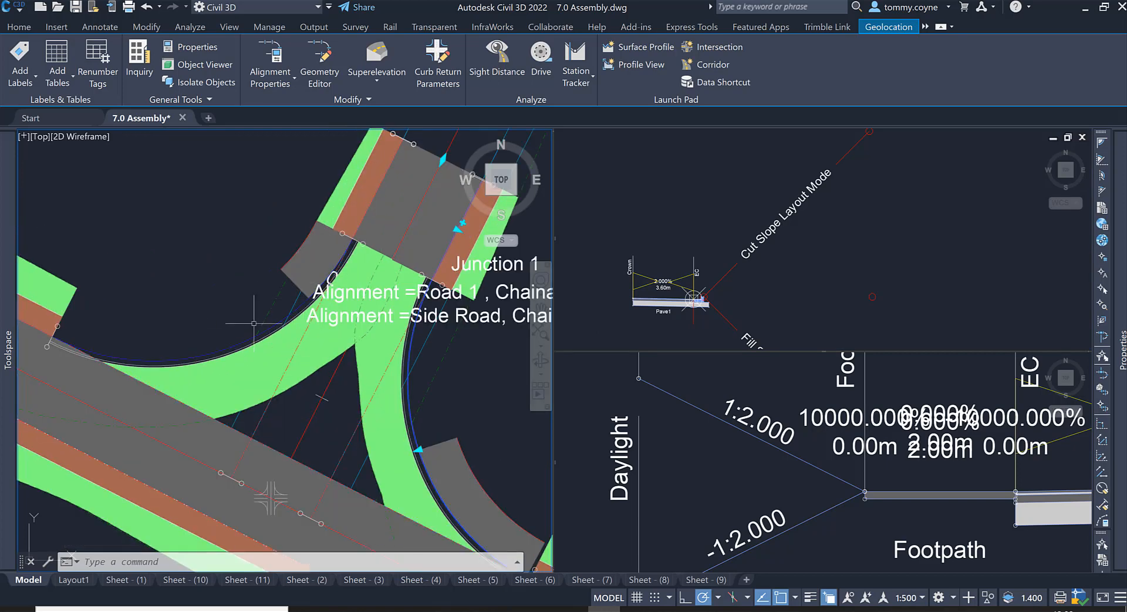
pyautogui.press('Escape')
pyautogui.press('Escape')
# Step: Compare the Curb Return Fillets assembly with the footpath and daylight layout of the full-width assembly
pyautogui.click(763, 272)
pyautogui.scroll(-2, 763, 272)
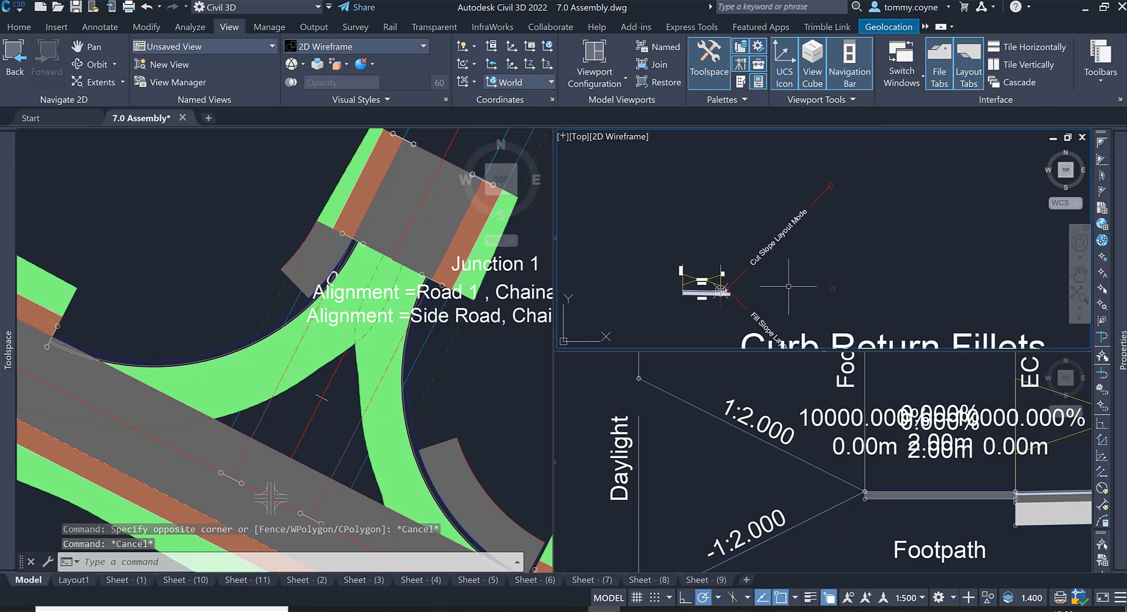
pyautogui.click(768, 480)
pyautogui.scroll(-3, 768, 480)
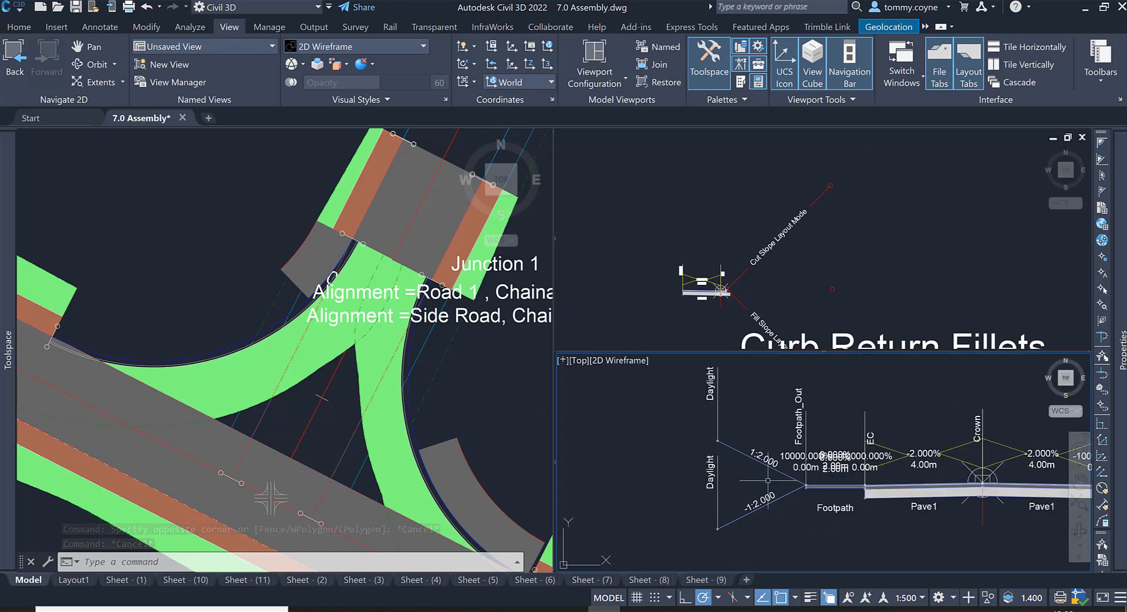
pyautogui.moveTo(768, 480); pyautogui.dragTo(718, 476, button='middle')
pyautogui.scroll(2, 778, 492)
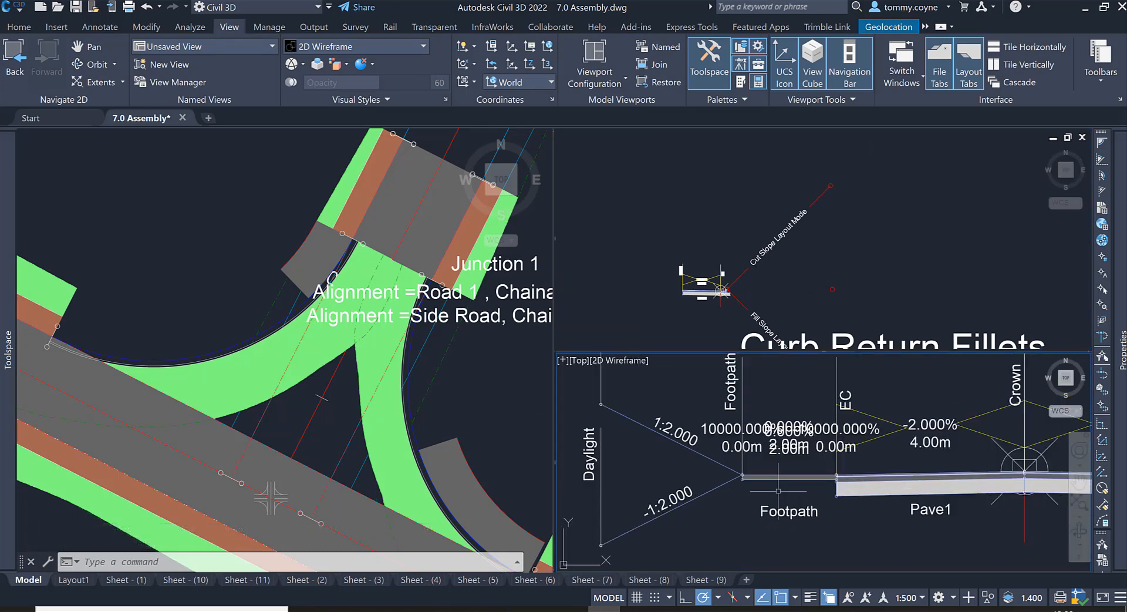
# Step: Mirror the Pave1 lane subassembly about the marker point of the Curb Return Fillets assembly
pyautogui.click(681, 310)
pyautogui.scroll(4, 681, 310)
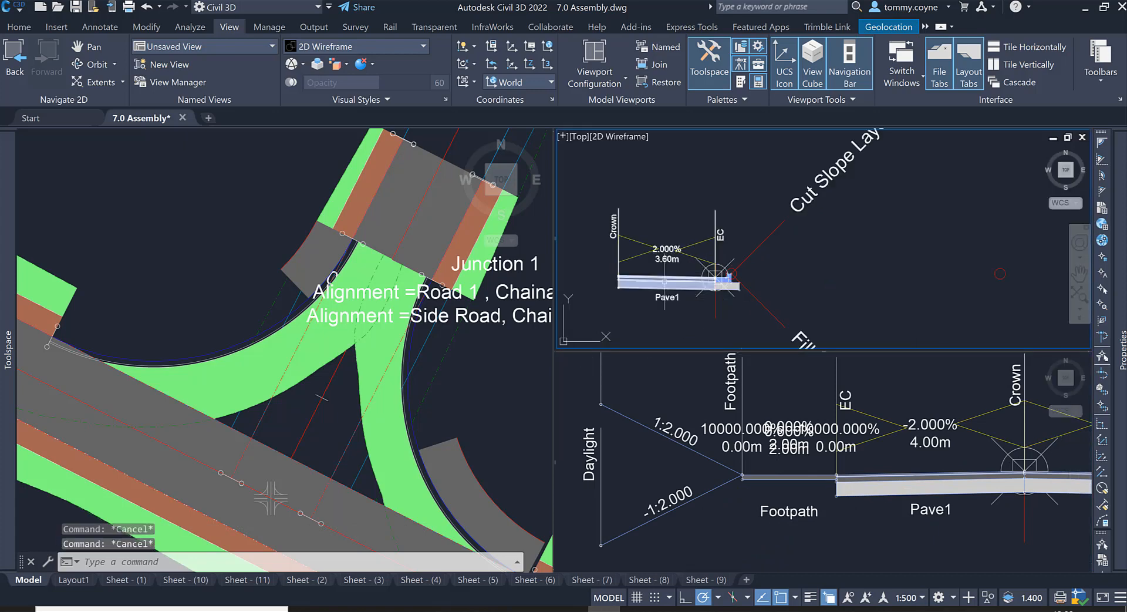
pyautogui.click(728, 278)
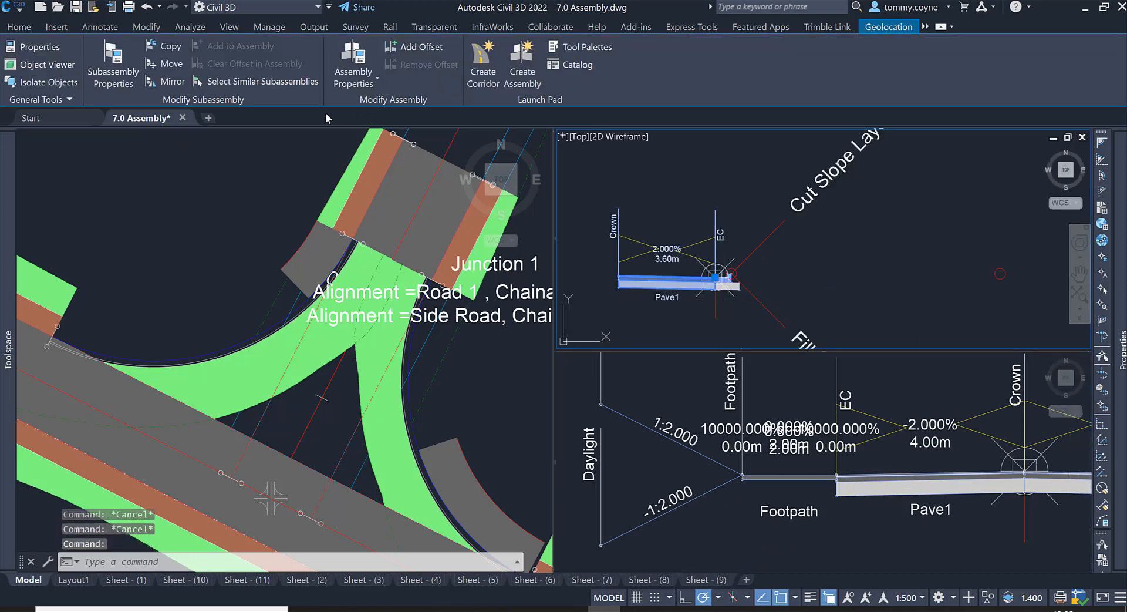
pyautogui.click(174, 82)
pyautogui.scroll(4, 751, 271)
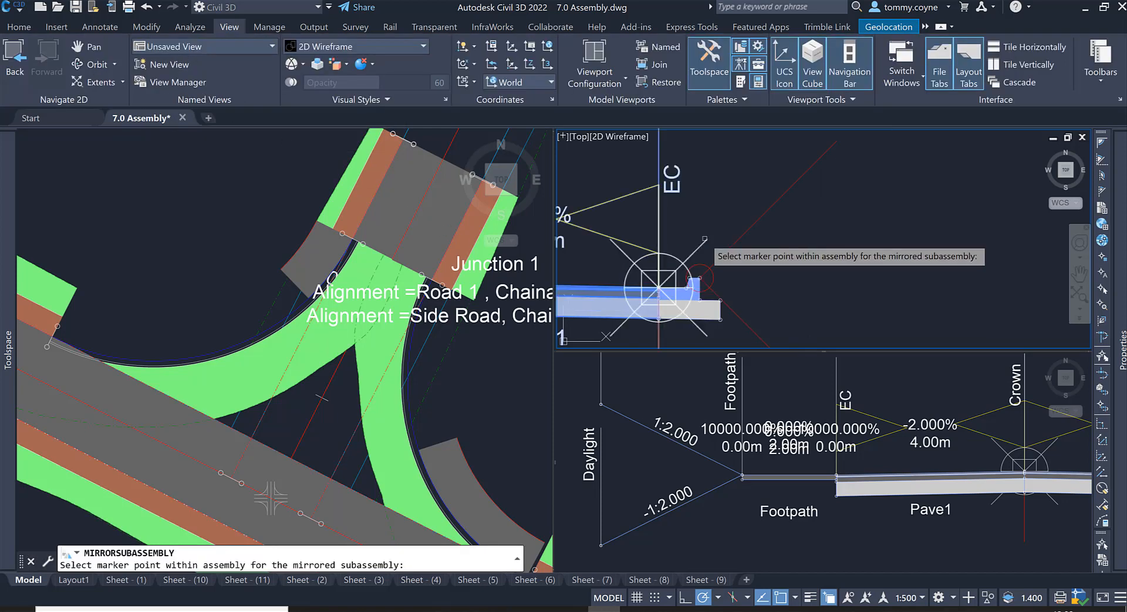
pyautogui.press('Escape')
pyautogui.press('Escape')
pyautogui.press('Escape')
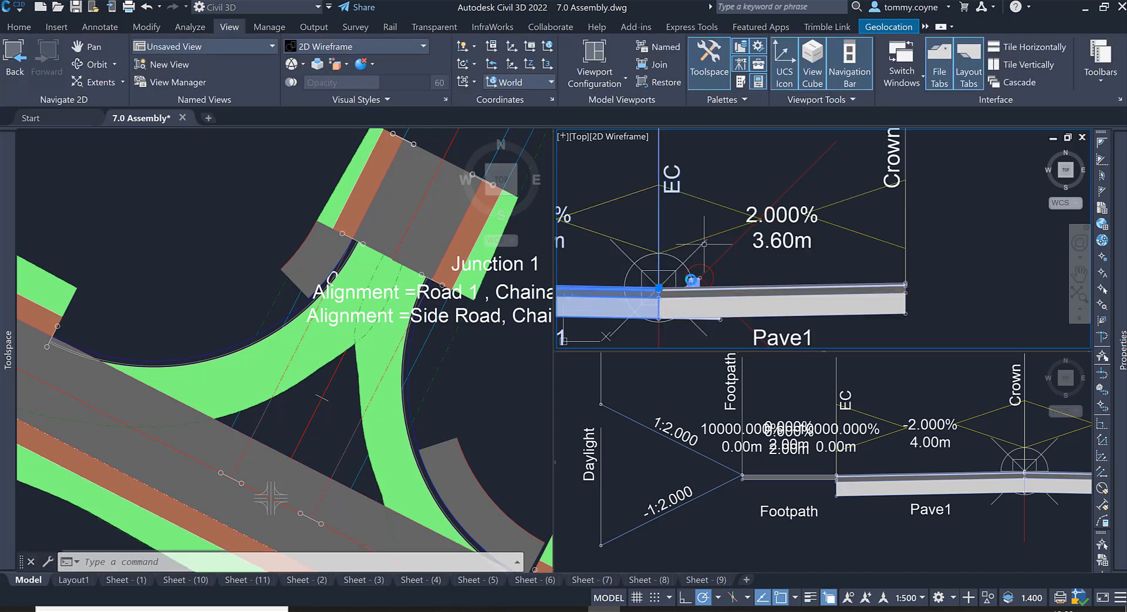
pyautogui.scroll(-2, 615, 288)
pyautogui.scroll(-4, 614, 288)
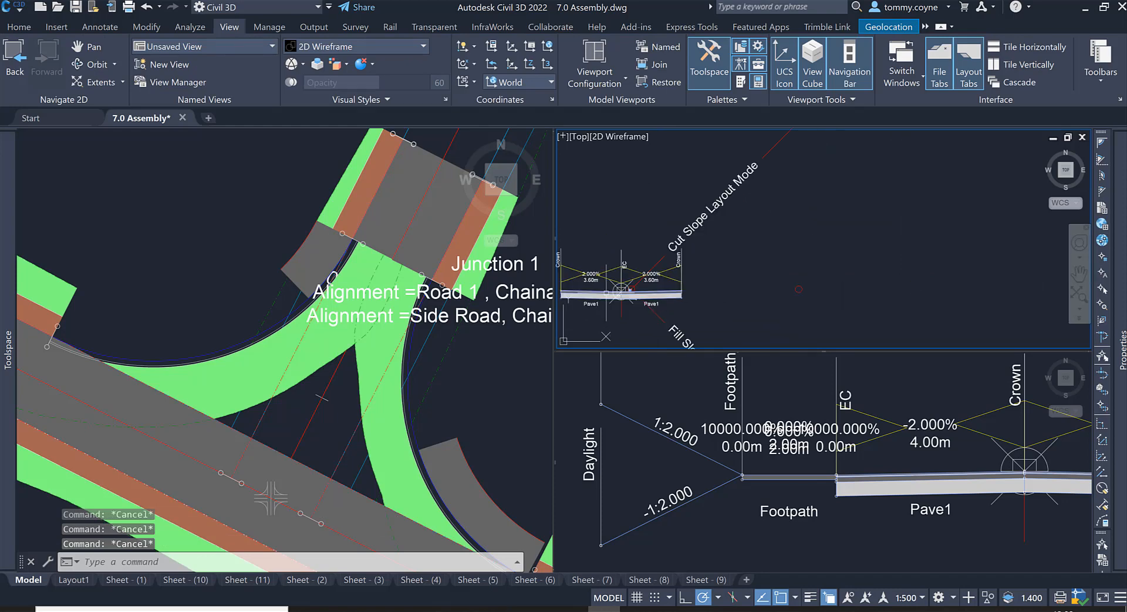
# Step: Delete the original, unmirrored lane subassembly from the Curb Return Fillets assembly
pyautogui.click(726, 258)
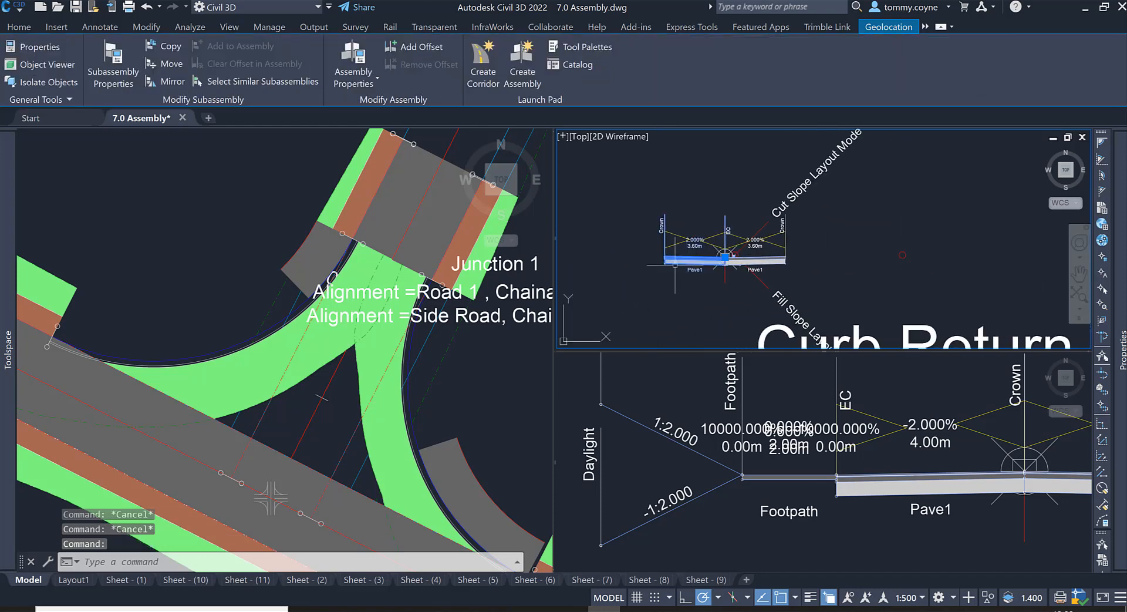
pyautogui.press('Delete')
pyautogui.press('Escape')
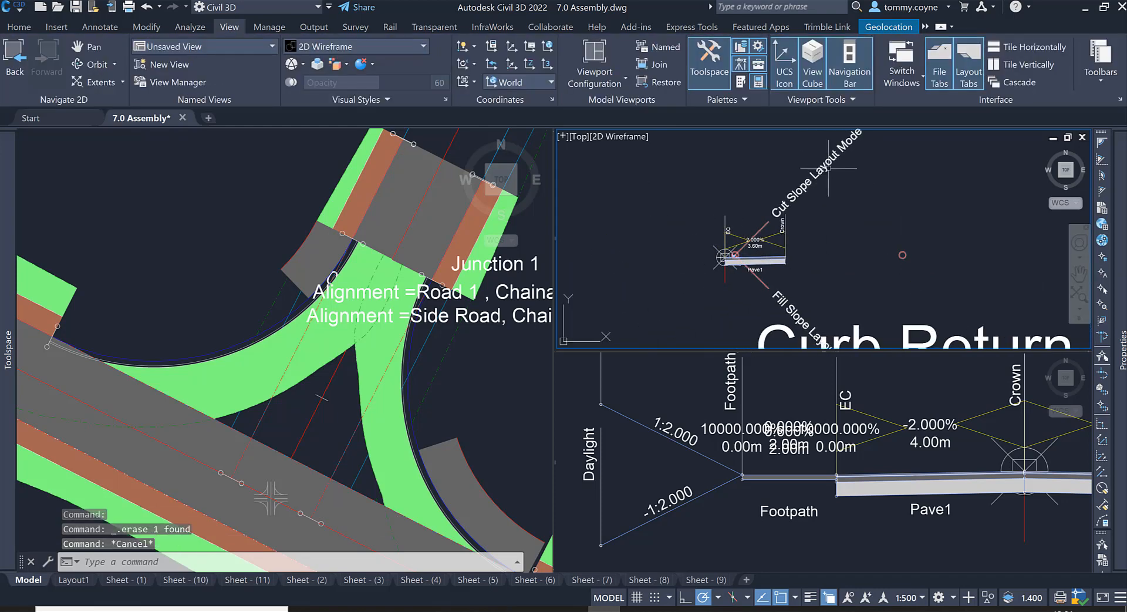
# Step: Delete the original curb and cut/fill slope subassemblies from the Curb Return Fillets assembly
pyautogui.click(784, 258)
pyautogui.scroll(10, 669, 255)
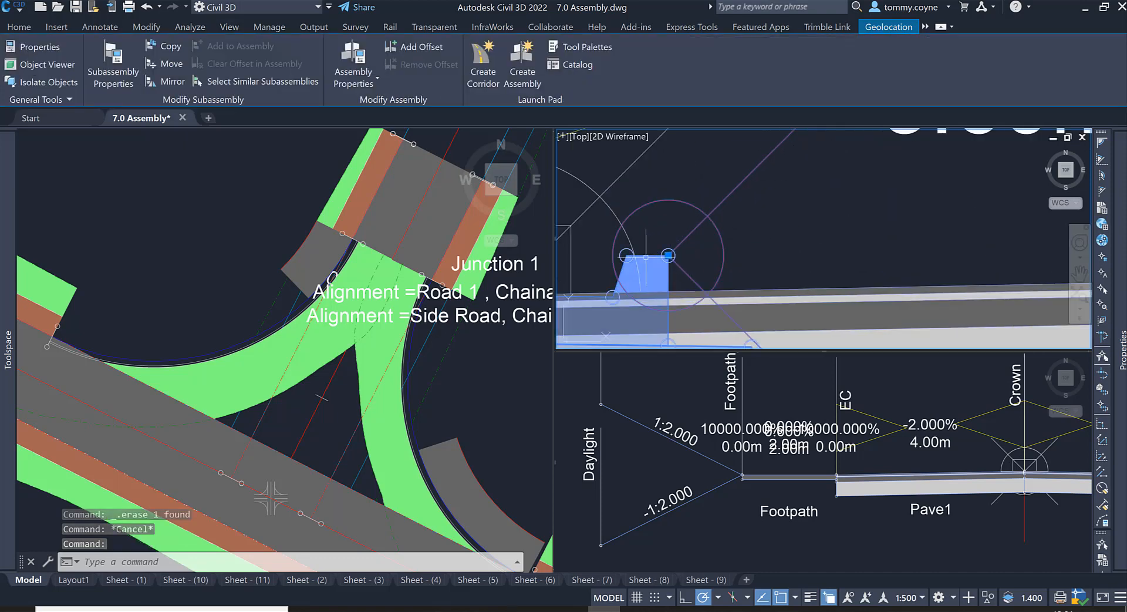
pyautogui.scroll(-10, 761, 268)
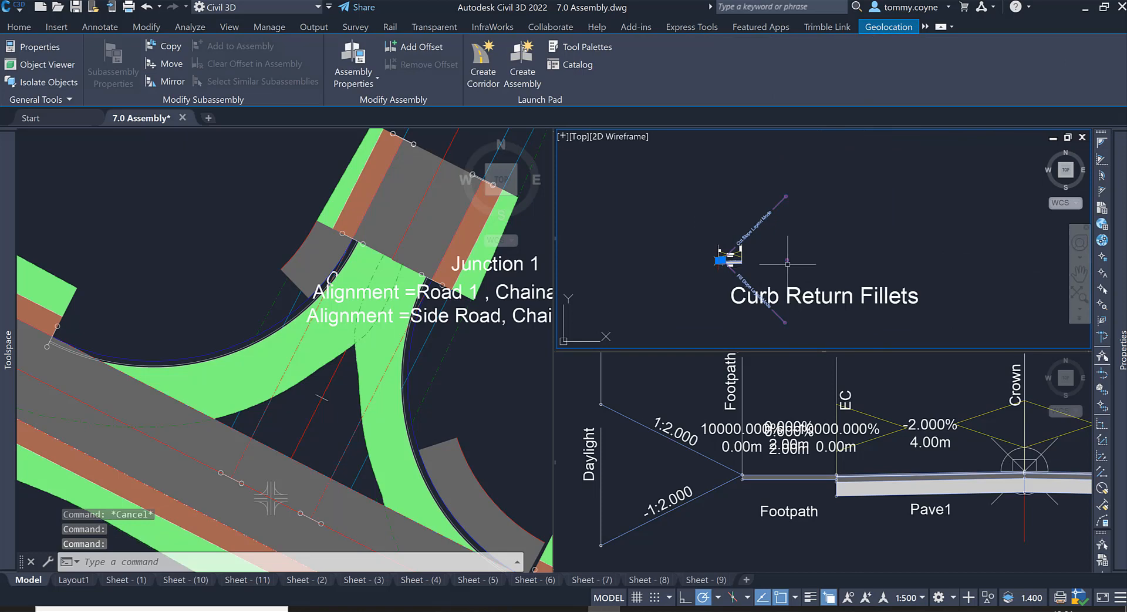
pyautogui.press('Delete')
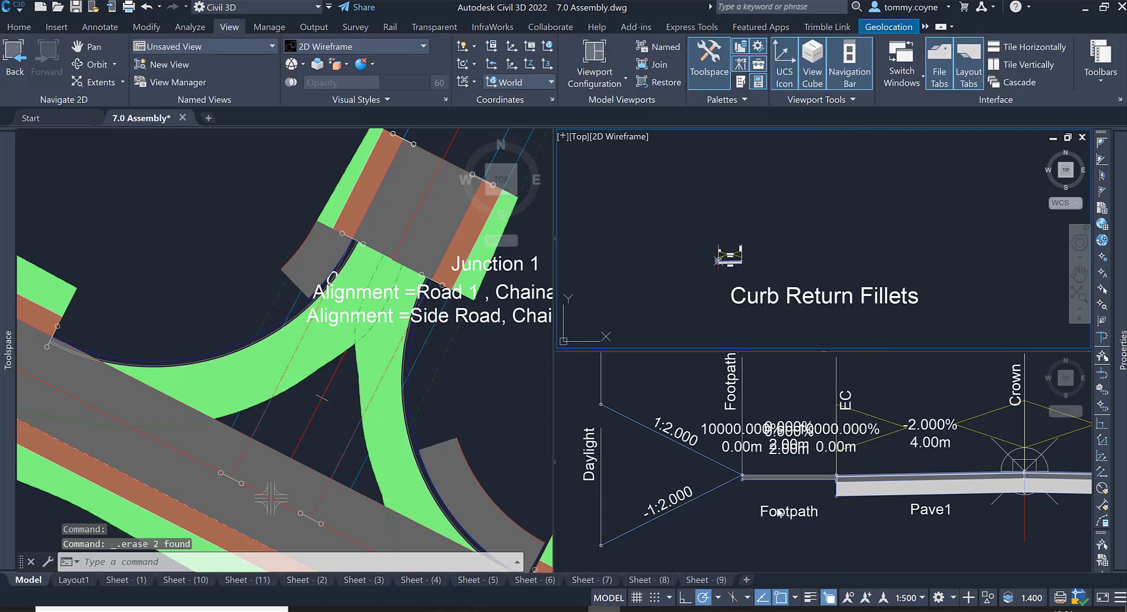
# Step: Copy the footpath and daylight subassemblies from the full-width assembly to the marker point of the Curb Return Fillets assembly
pyautogui.click(754, 480)
pyautogui.press('Escape')
pyautogui.click(754, 487)
pyautogui.click(731, 473)
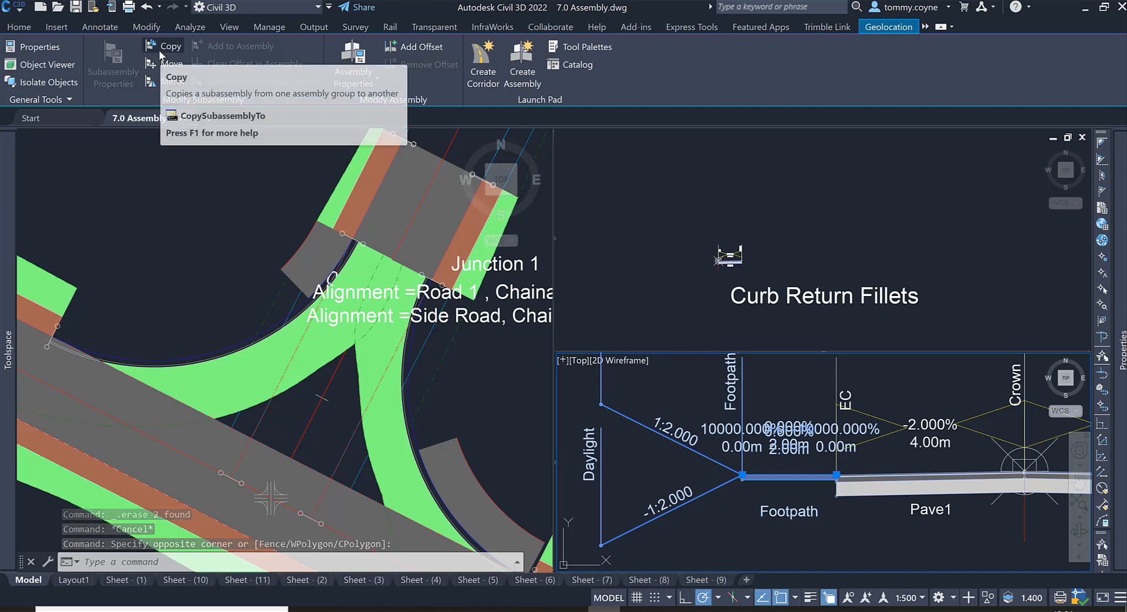
pyautogui.click(160, 54)
pyautogui.click(745, 209)
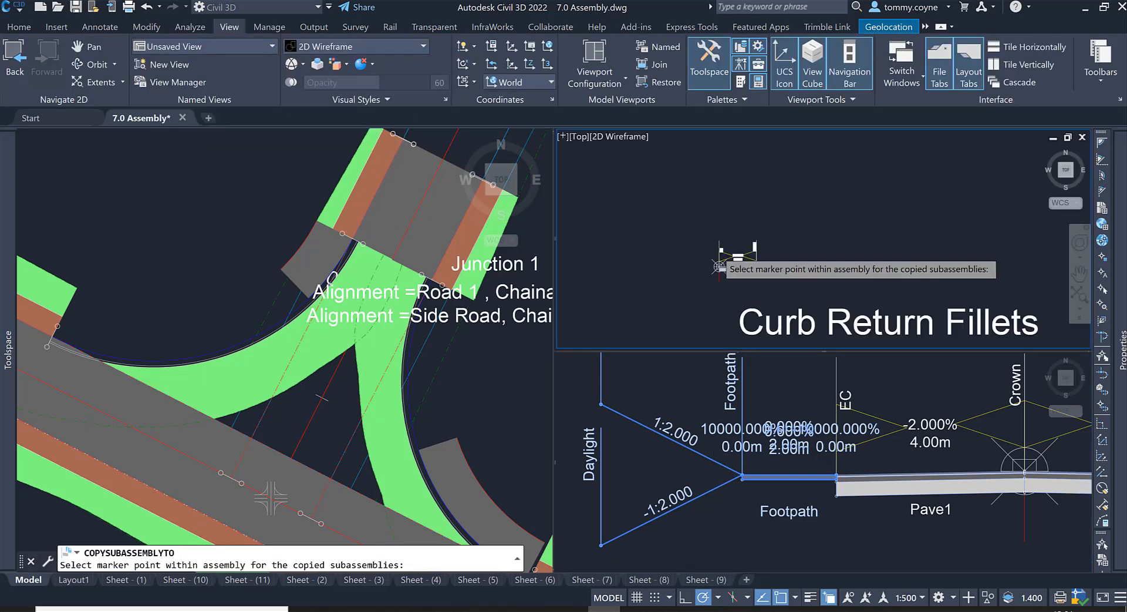
pyautogui.scroll(5, 719, 266)
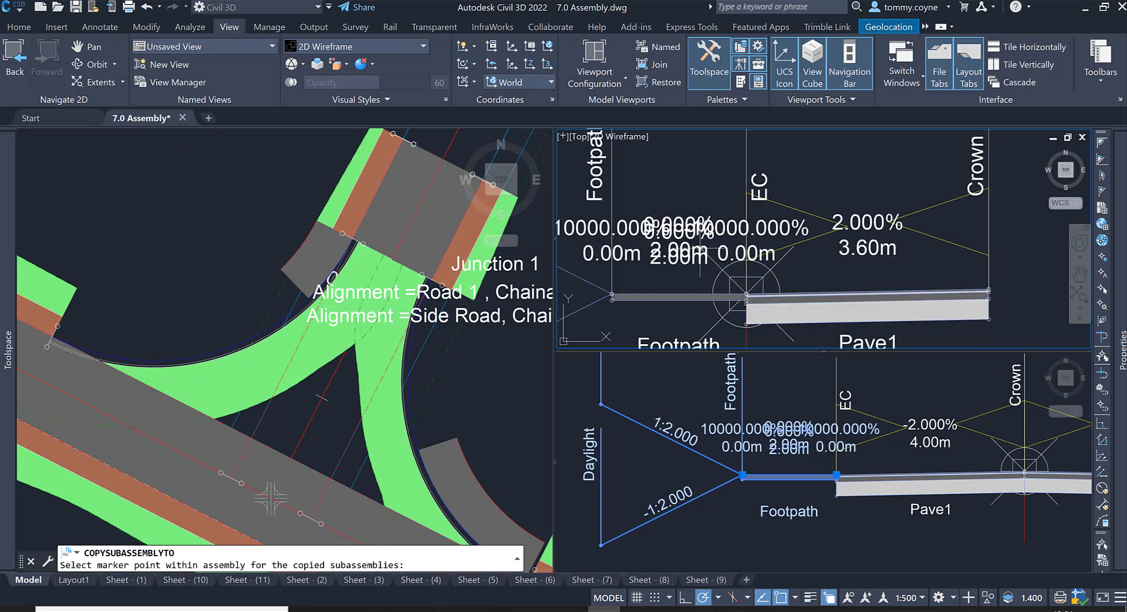
pyautogui.press('Return')
pyautogui.scroll(-6, 710, 297)
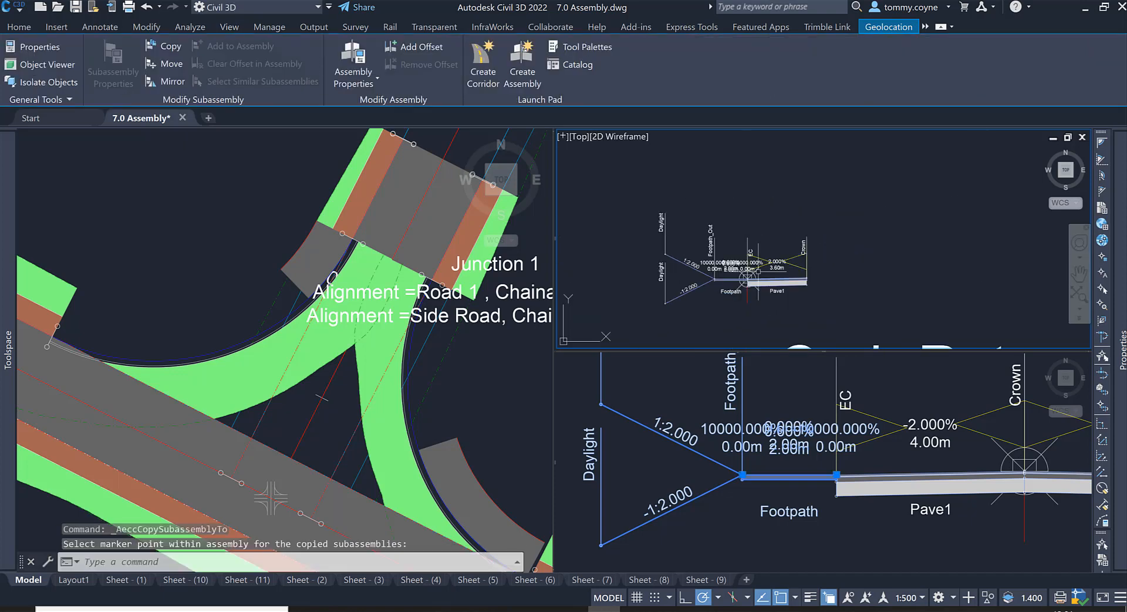
pyautogui.press('Escape')
pyautogui.press('Escape')
# Step: Rebuild the junction corridor, Corridor - (1), to apply the edited Curb Return Fillets assembly
pyautogui.click(185, 322)
pyautogui.scroll(-5, 185, 323)
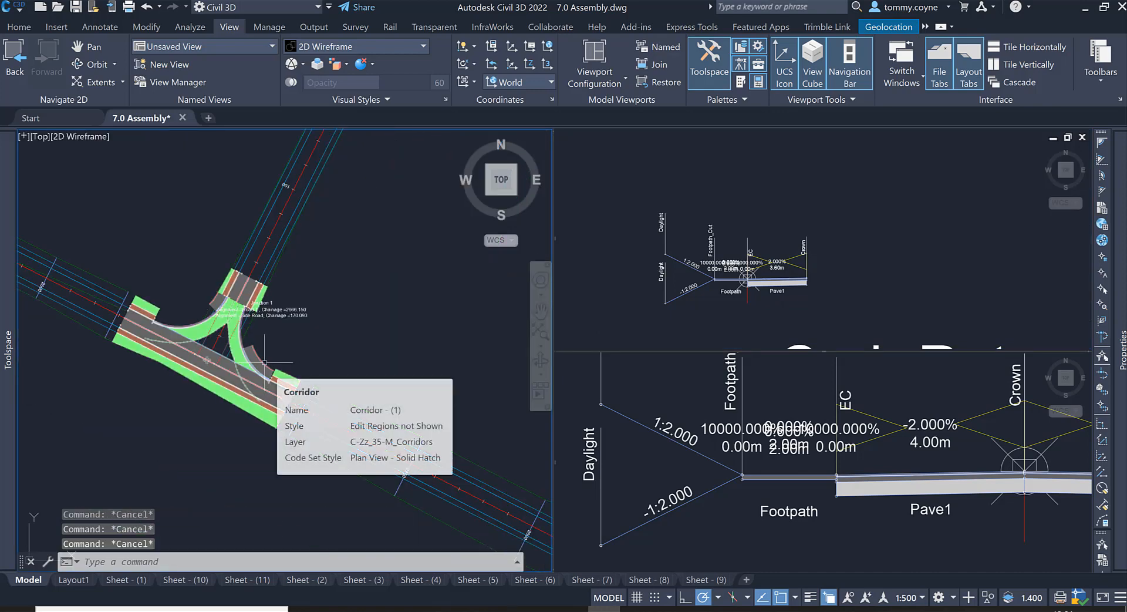
pyautogui.click(265, 362)
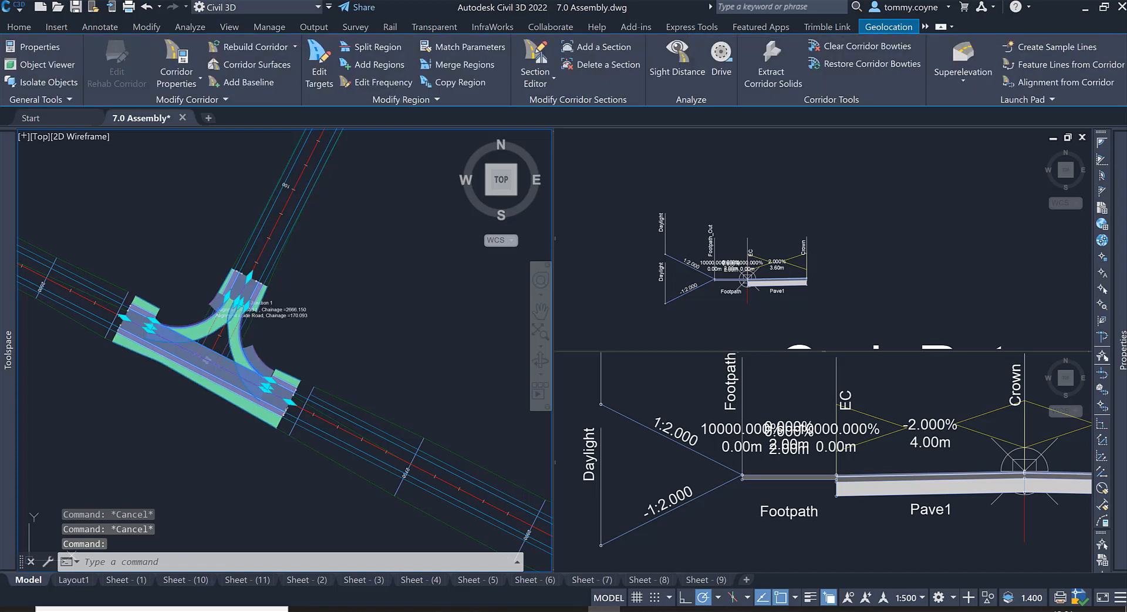
pyautogui.rightClick(271, 311)
pyautogui.click(322, 240)
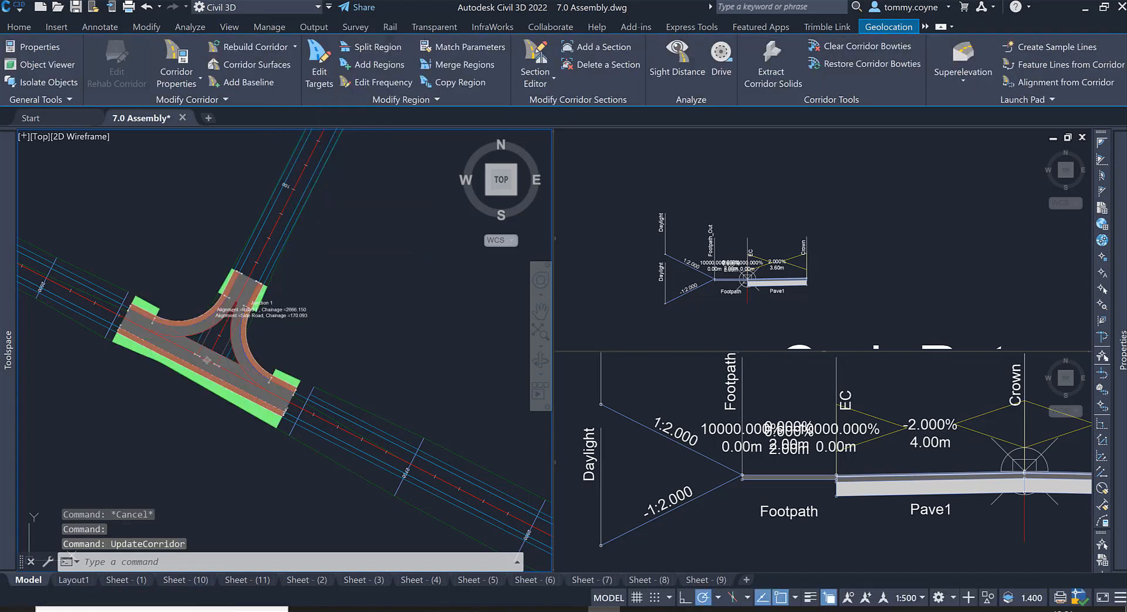
# Step: Examine the lanes and footpaths around both curb returns and the area between them in the rebuilt junction
pyautogui.scroll(2, 201, 338)
pyautogui.moveTo(201, 339); pyautogui.dragTo(330, 364, button='middle')
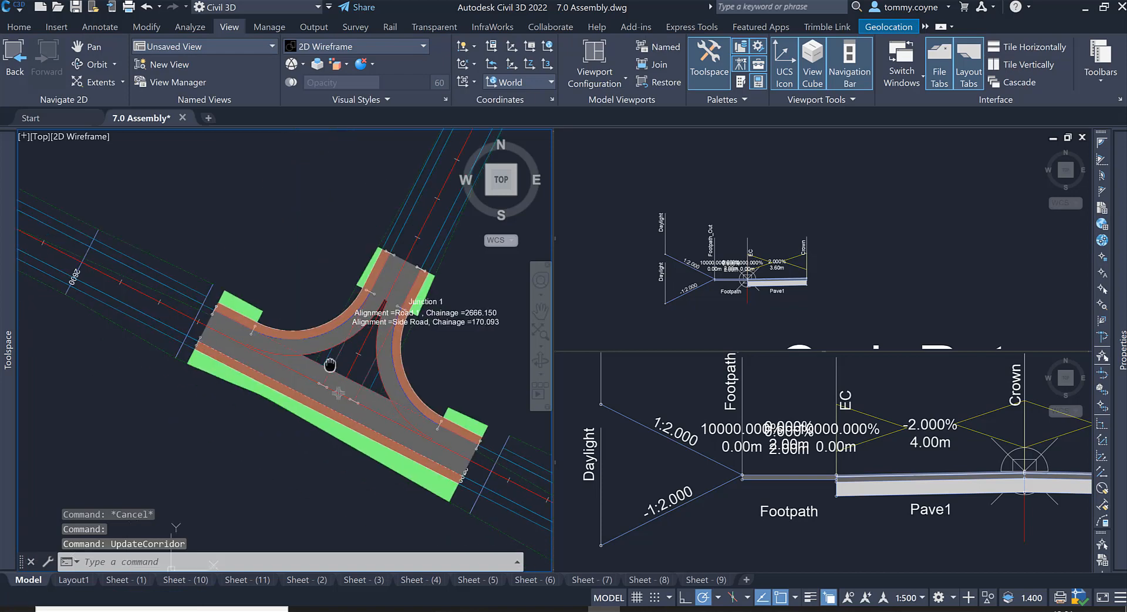
pyautogui.scroll(4, 379, 339)
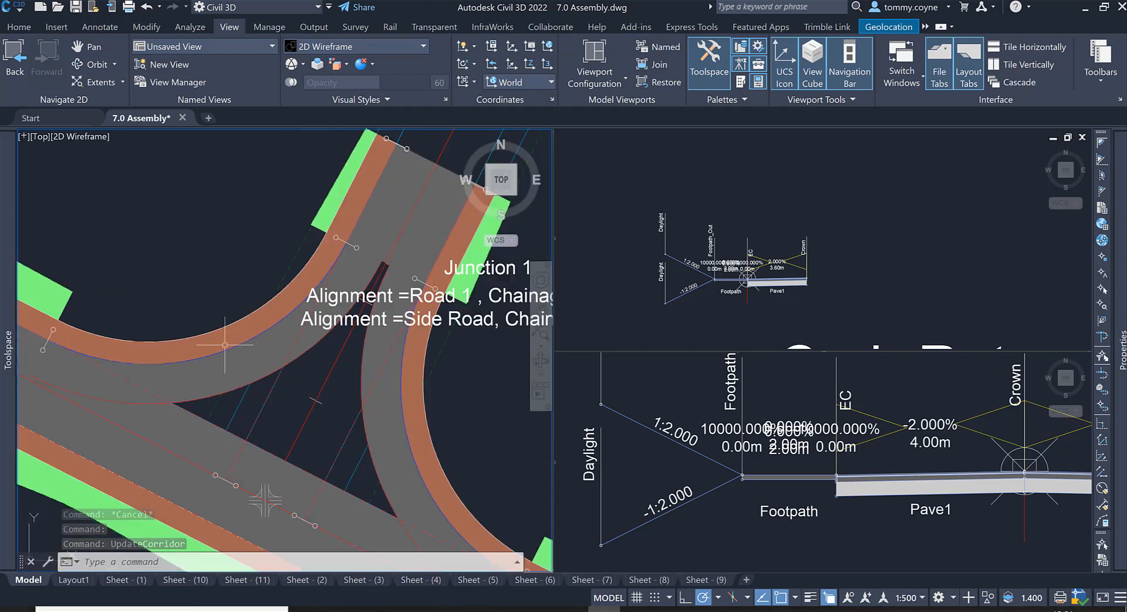
pyautogui.scroll(-2, 246, 325)
pyautogui.scroll(2, 179, 348)
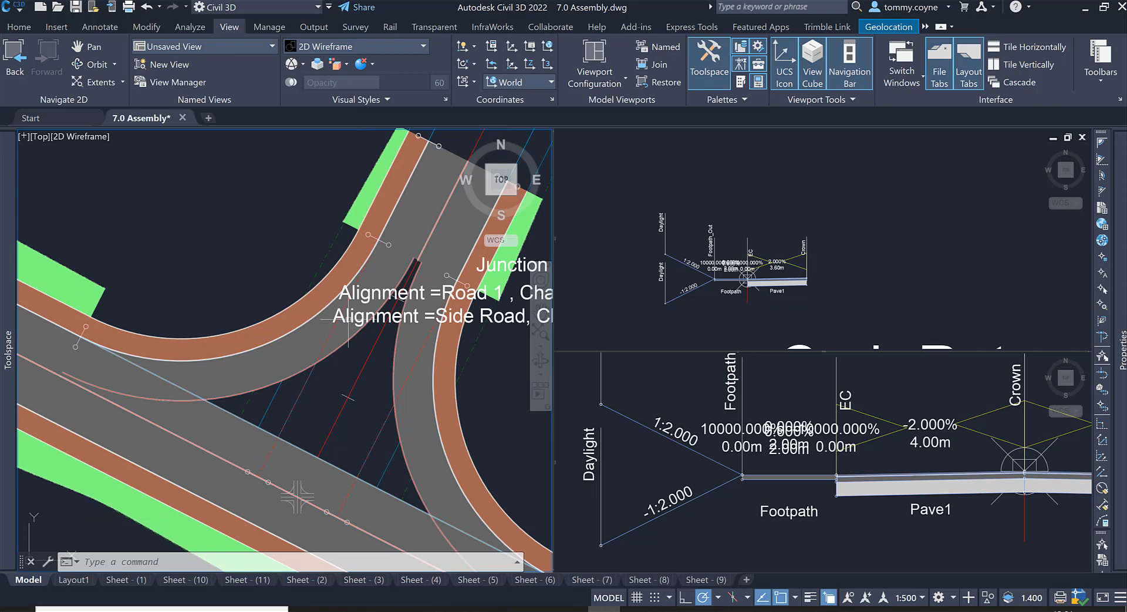
pyautogui.scroll(-2, 302, 407)
pyautogui.scroll(2, 253, 419)
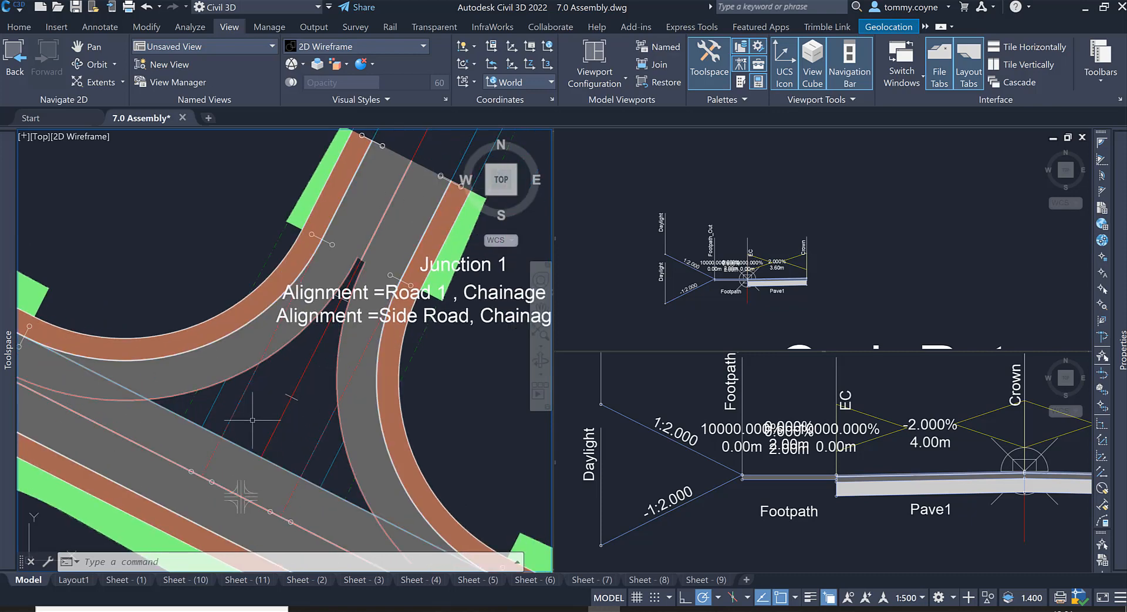
pyautogui.press('Escape')
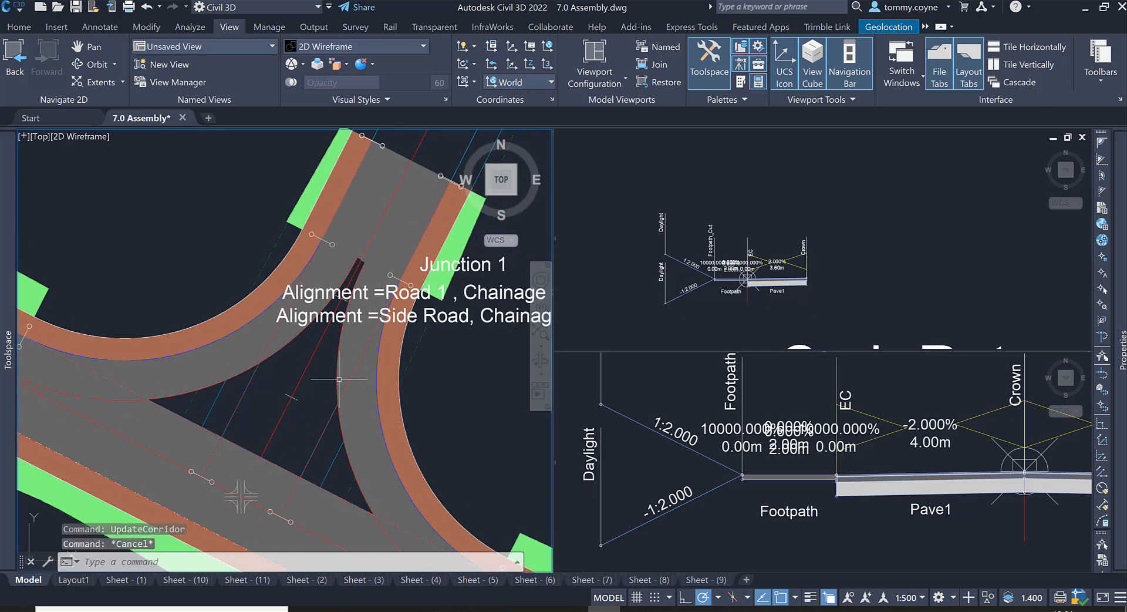
# Step: Inspect the junction corridor from a tilted 3D angle in the Object Viewer
pyautogui.click(339, 375)
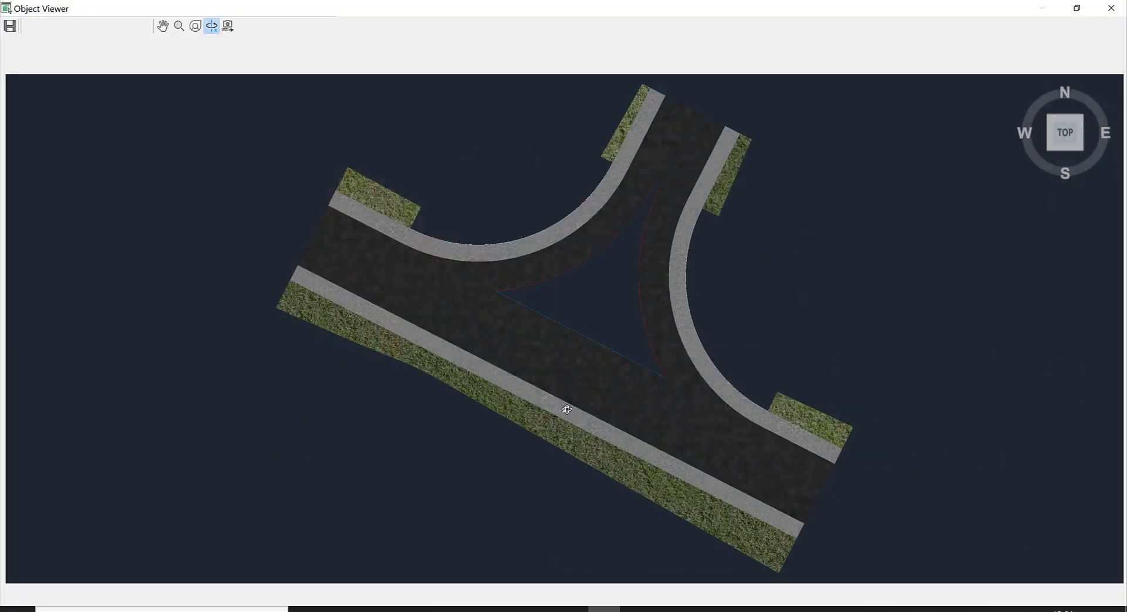
pyautogui.moveTo(565, 378)
pyautogui.mouseDown()
pyautogui.moveTo(569, 300)
pyautogui.moveTo(599, 307)
pyautogui.moveTo(468, 340)
pyautogui.mouseUp()
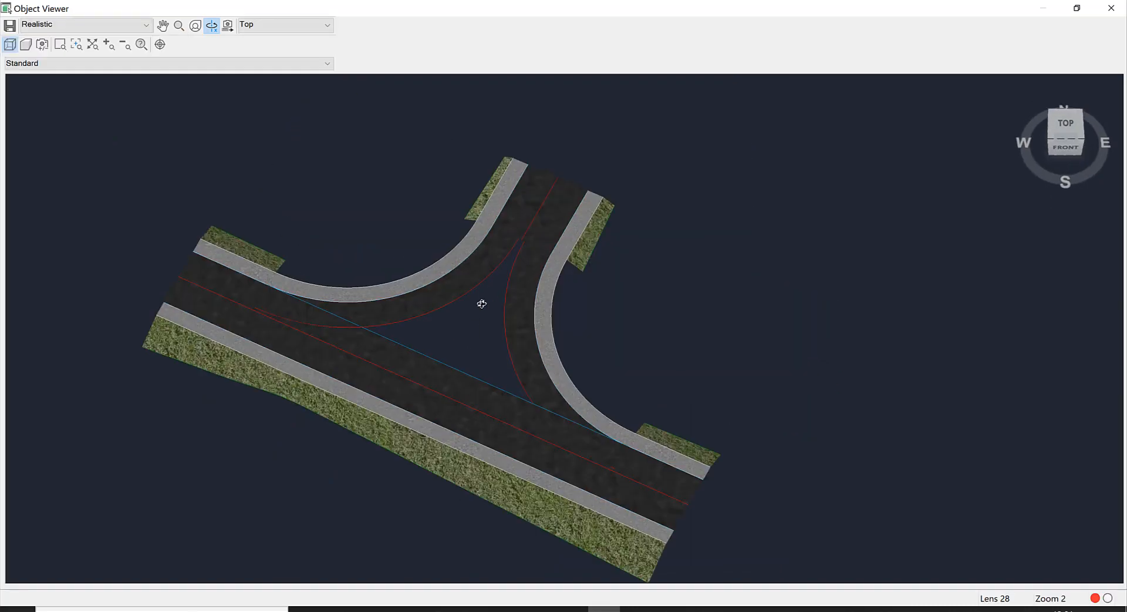
pyautogui.press('Escape')
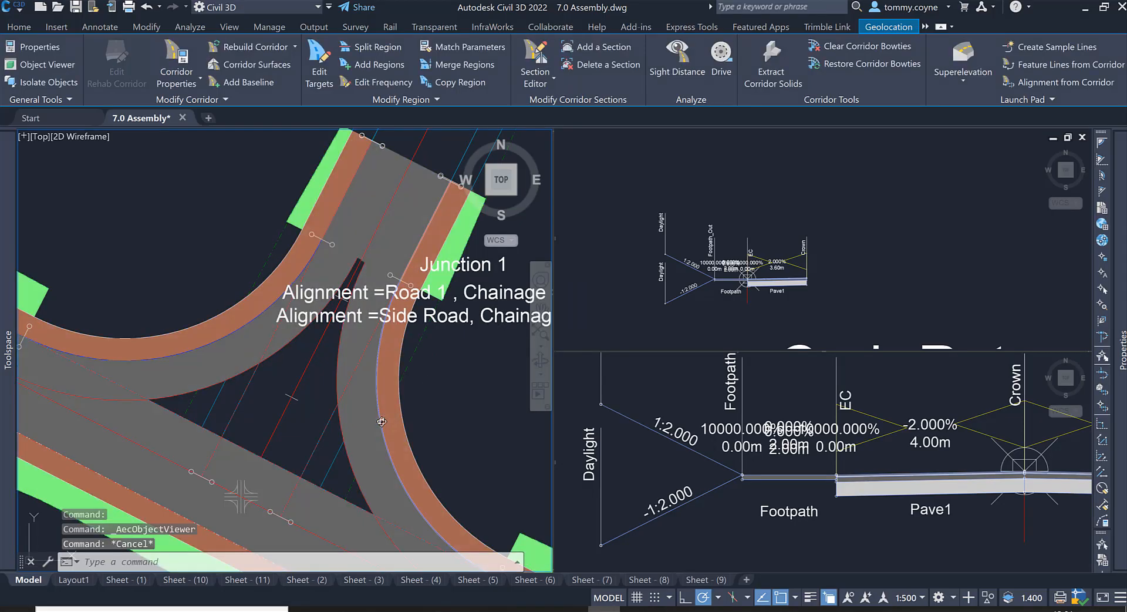
pyautogui.press('Escape')
# Step: Recreate the corridor regions of the Junction 1 intersection in Corridor - (1), daylighting to Existing Ground
pyautogui.moveTo(286, 462); pyautogui.dragTo(278, 415, button='middle')
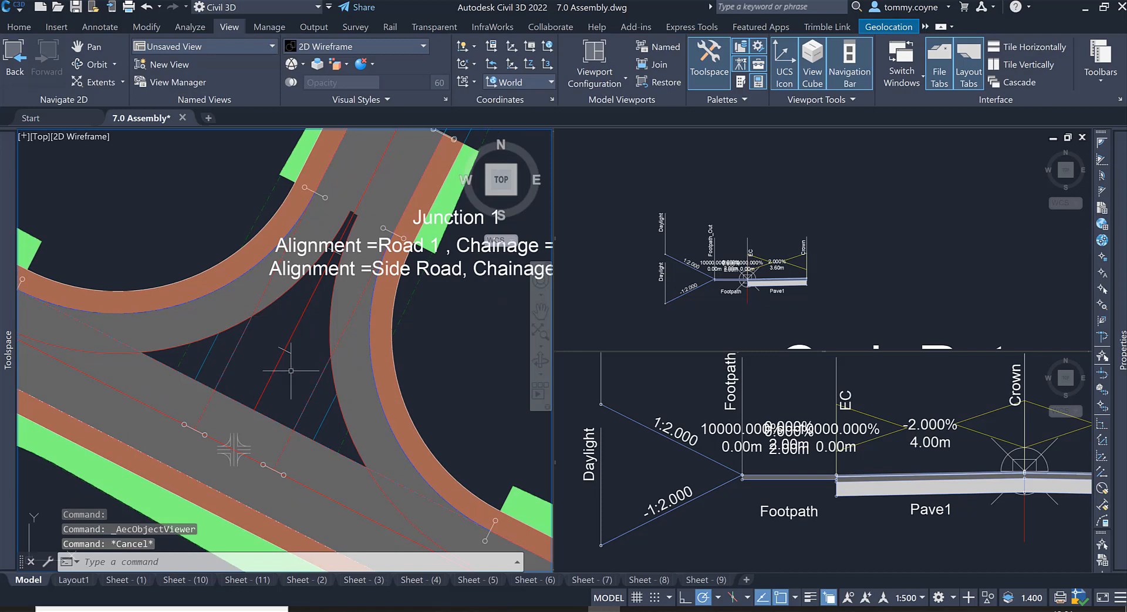
pyautogui.press('Escape')
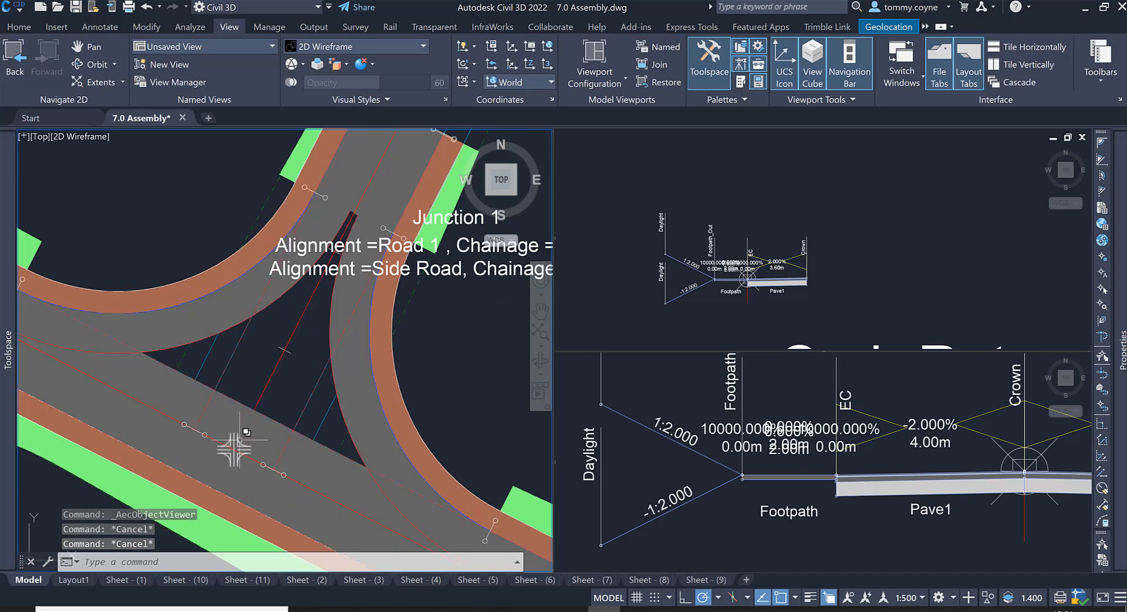
pyautogui.click(234, 449)
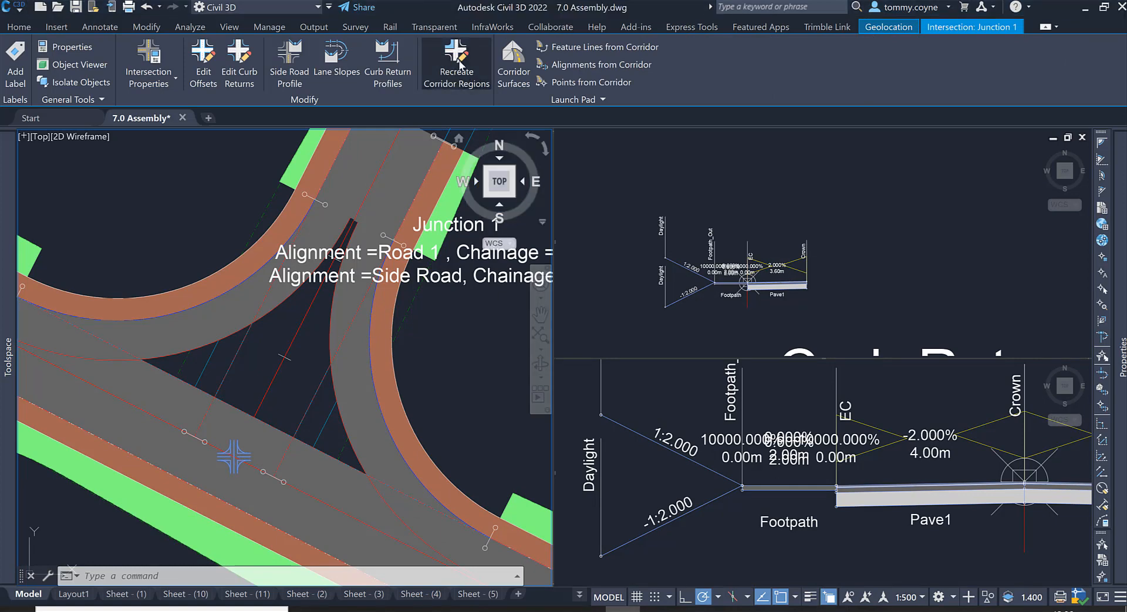
pyautogui.click(457, 59)
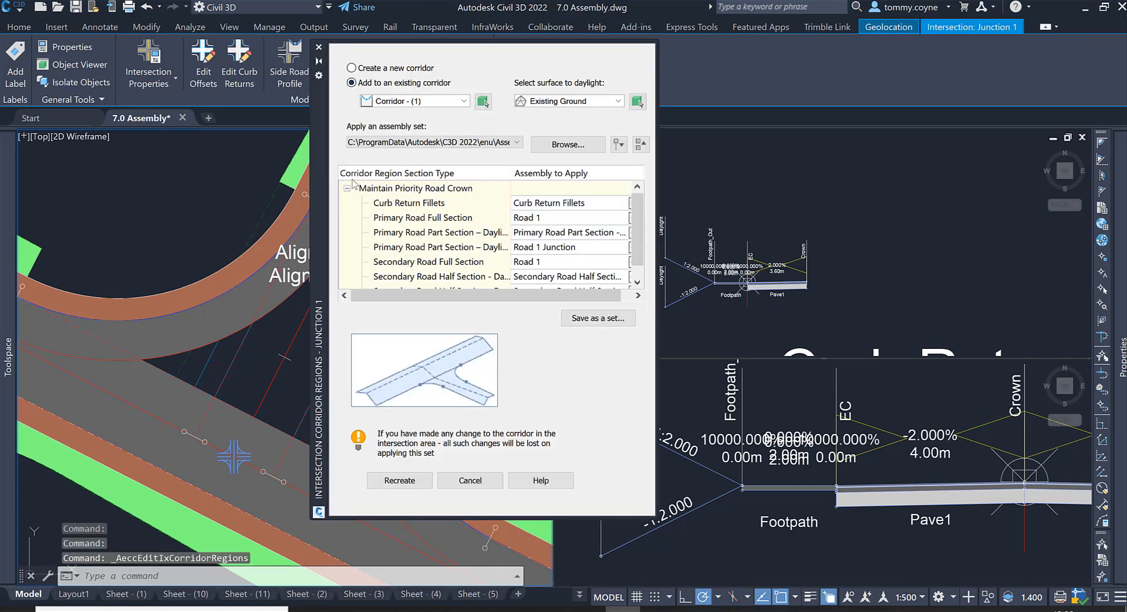
pyautogui.moveTo(325, 158); pyautogui.dragTo(621, 179)
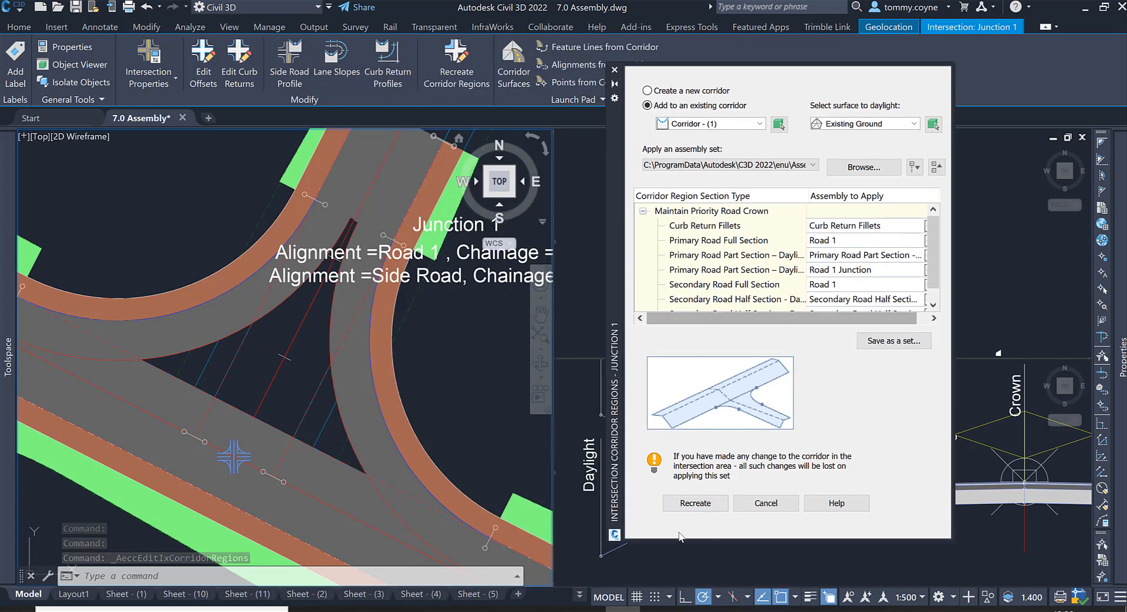
pyautogui.click(706, 506)
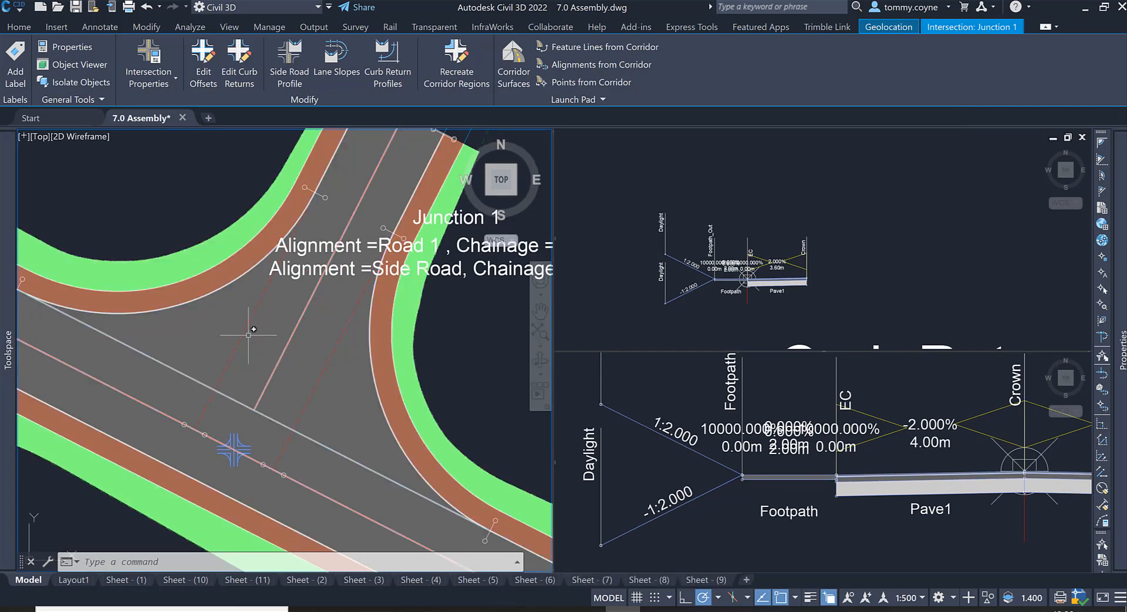
# Step: Examine the recreated Junction 1 regions and where they meet the main road and side road
pyautogui.scroll(-4, 264, 332)
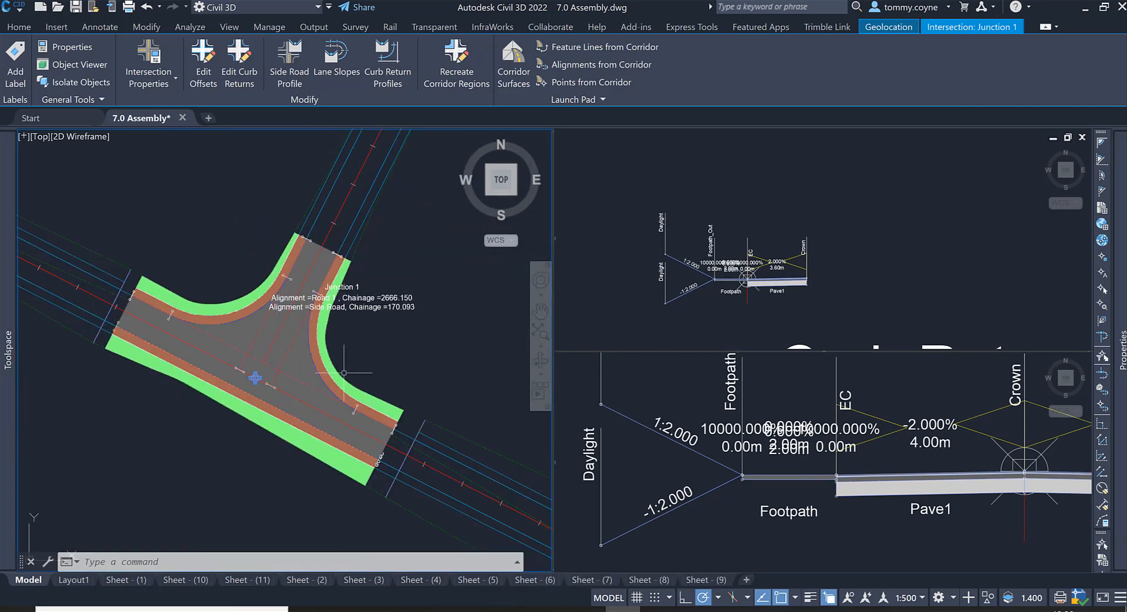
pyautogui.scroll(-4, 309, 386)
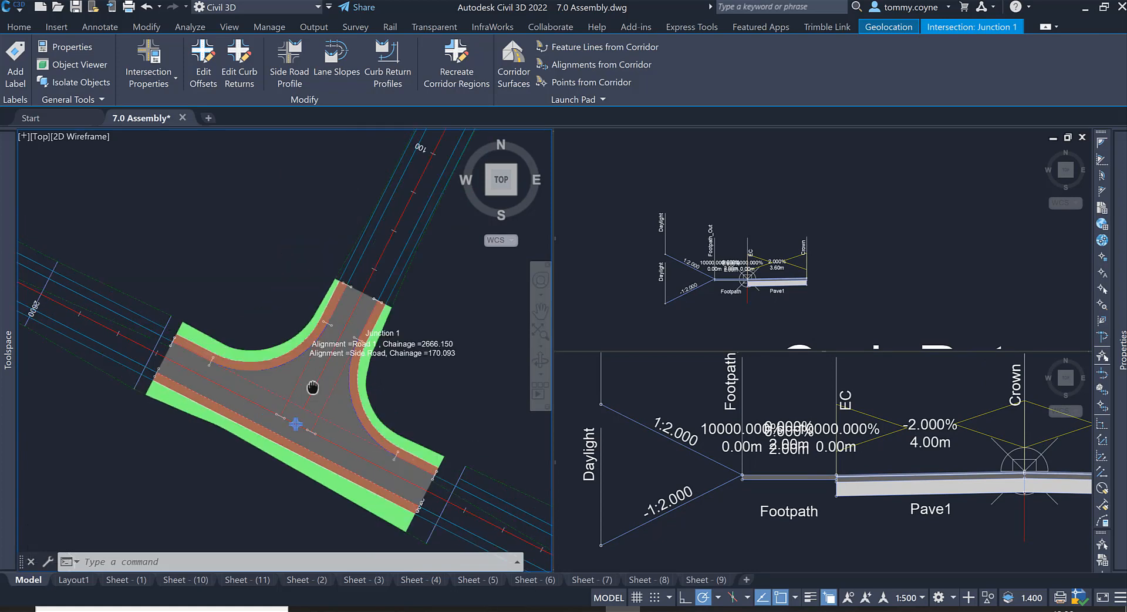
pyautogui.moveTo(340, 344); pyautogui.dragTo(262, 296, button='middle')
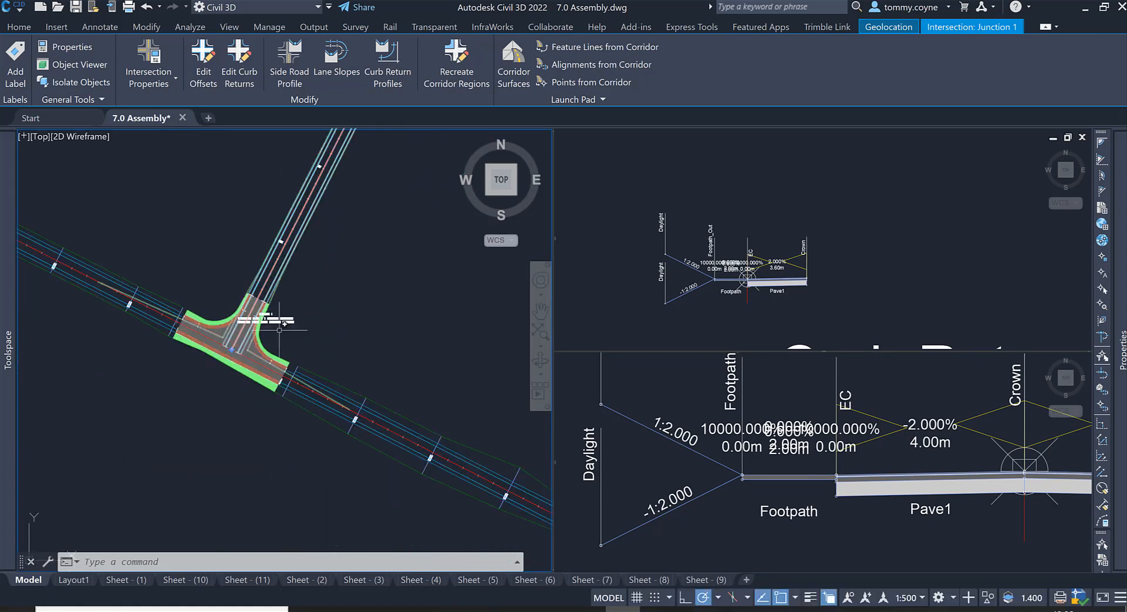
pyautogui.scroll(-3, 303, 252)
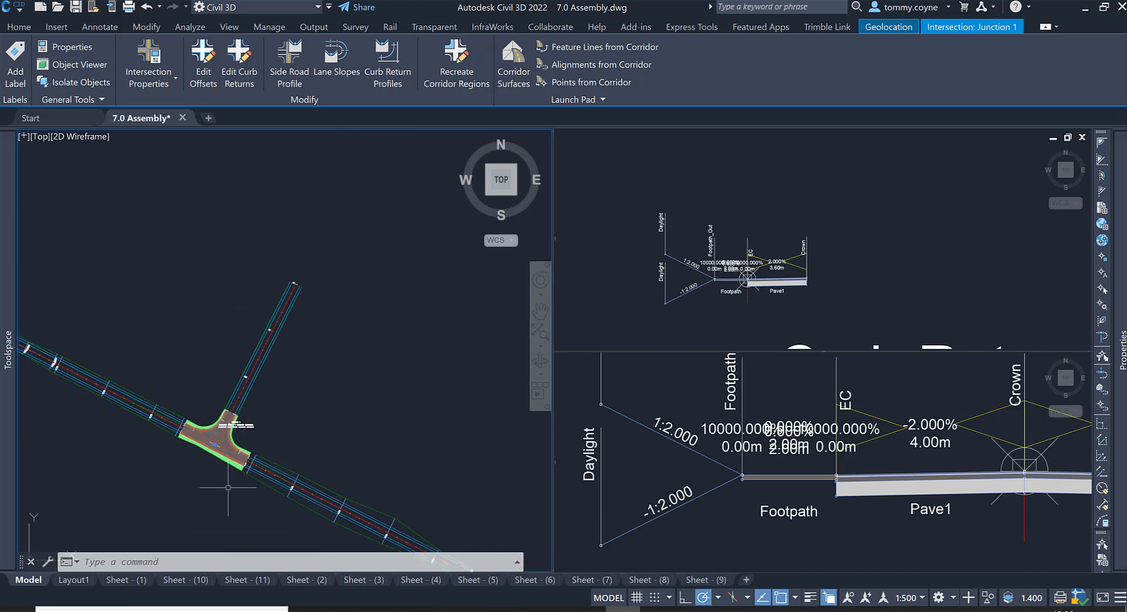
pyautogui.press('Escape')
pyautogui.scroll(5, 262, 439)
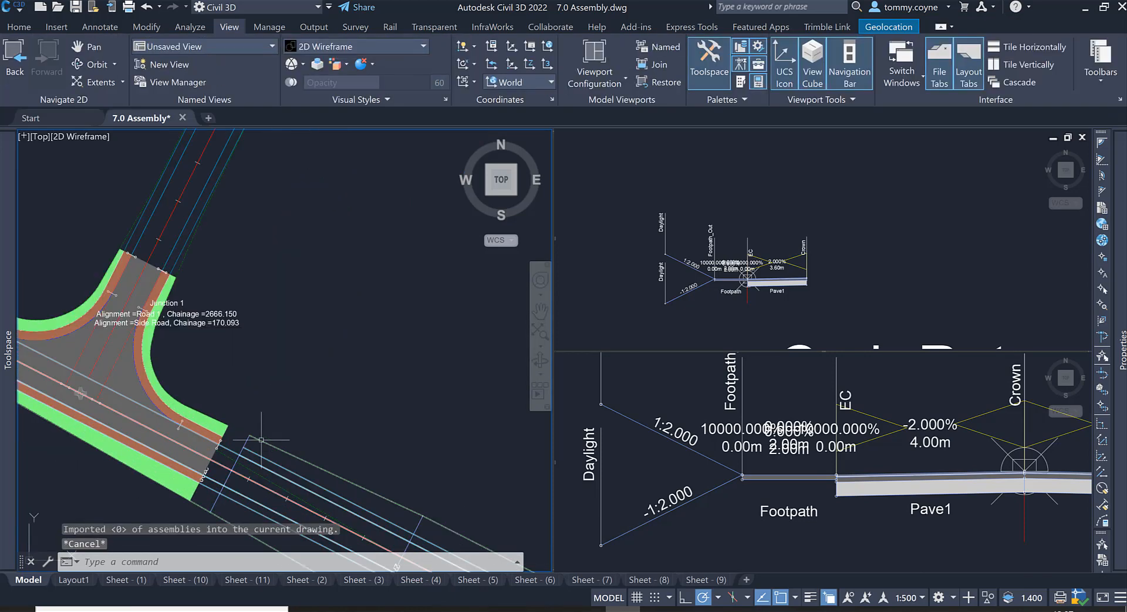
pyautogui.scroll(-2, 261, 439)
# Step: Turn off the Road 1 Junction region in the Road 1 corridor's parameters and apply the change
pyautogui.click(202, 454)
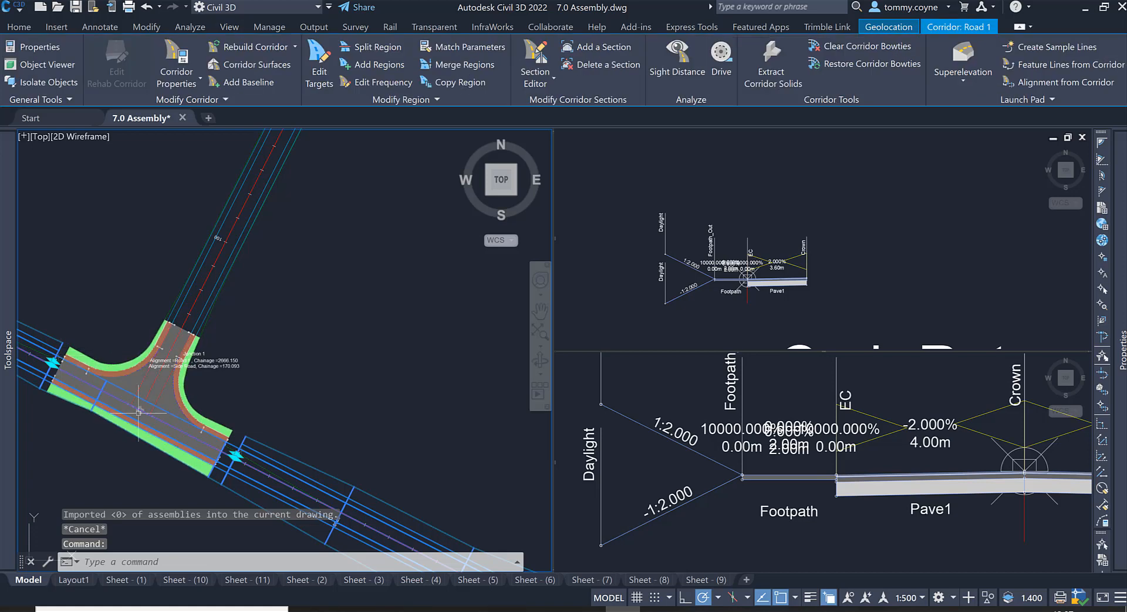
pyautogui.scroll(-4, 312, 481)
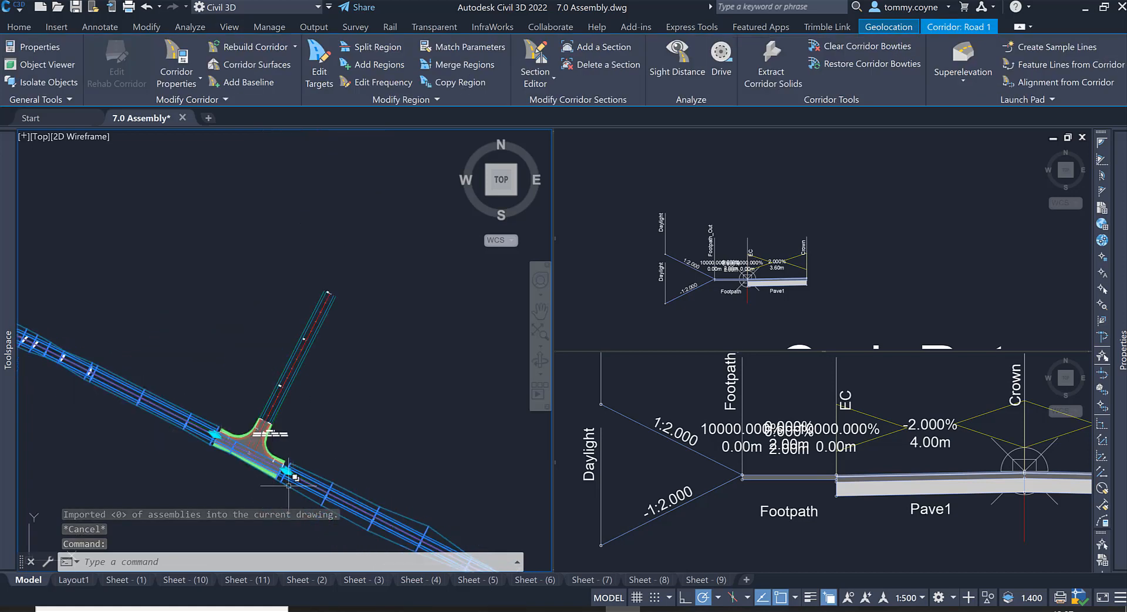
pyautogui.scroll(3, 288, 484)
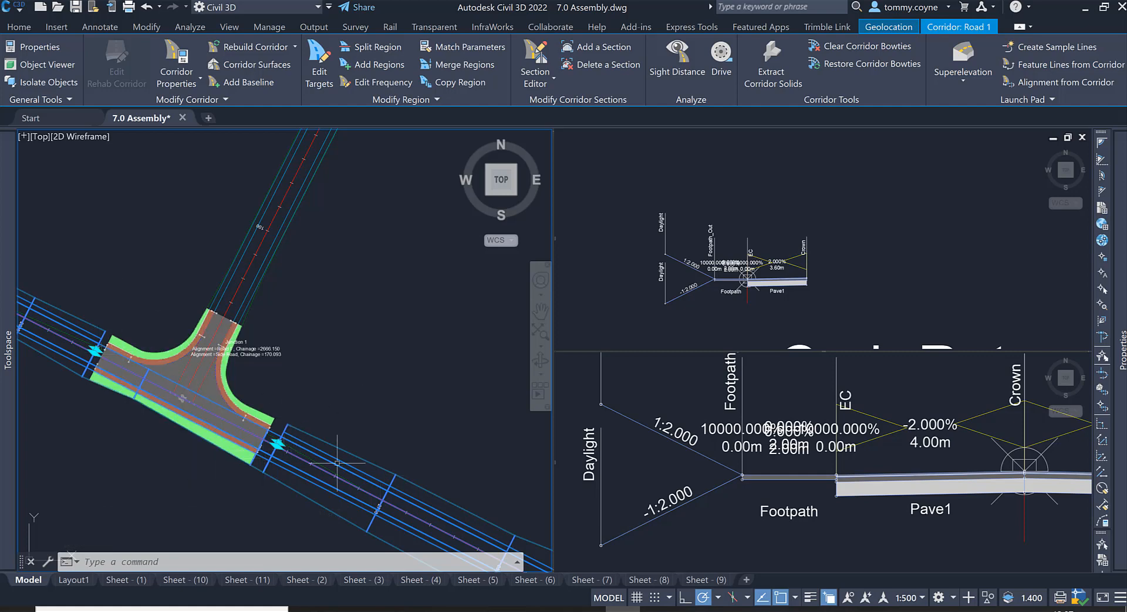
pyautogui.scroll(-3, 337, 463)
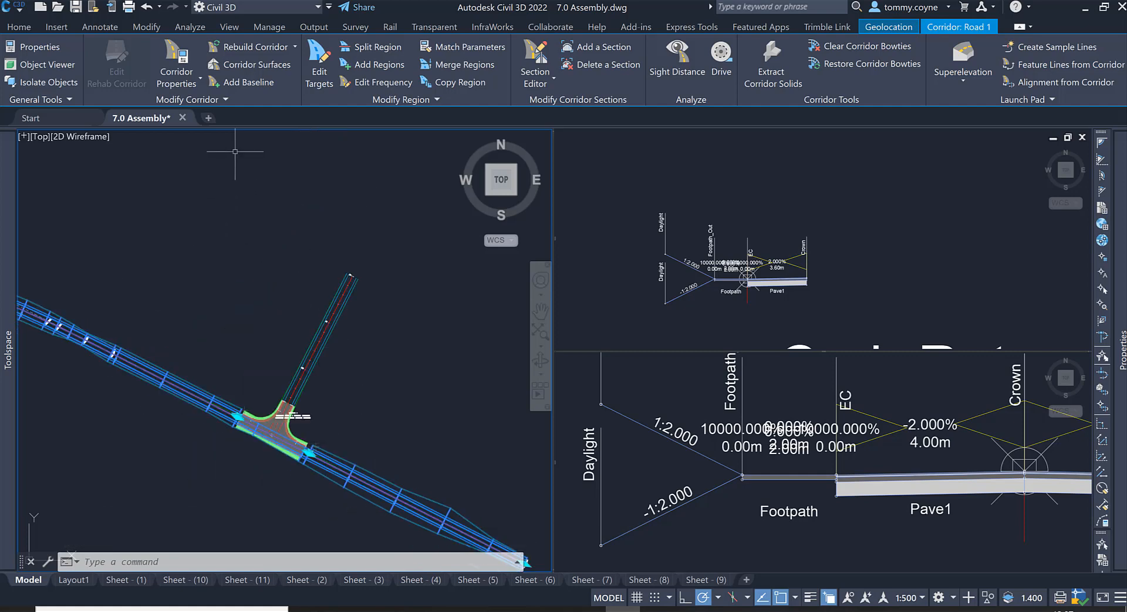
pyautogui.click(181, 54)
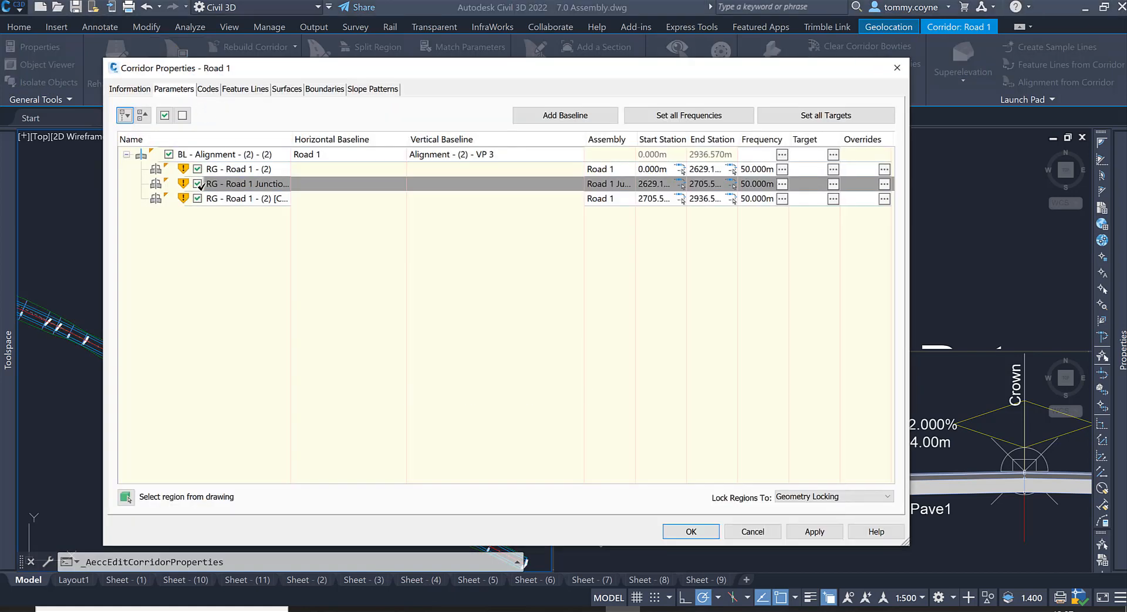
pyautogui.click(198, 184)
pyautogui.click(696, 539)
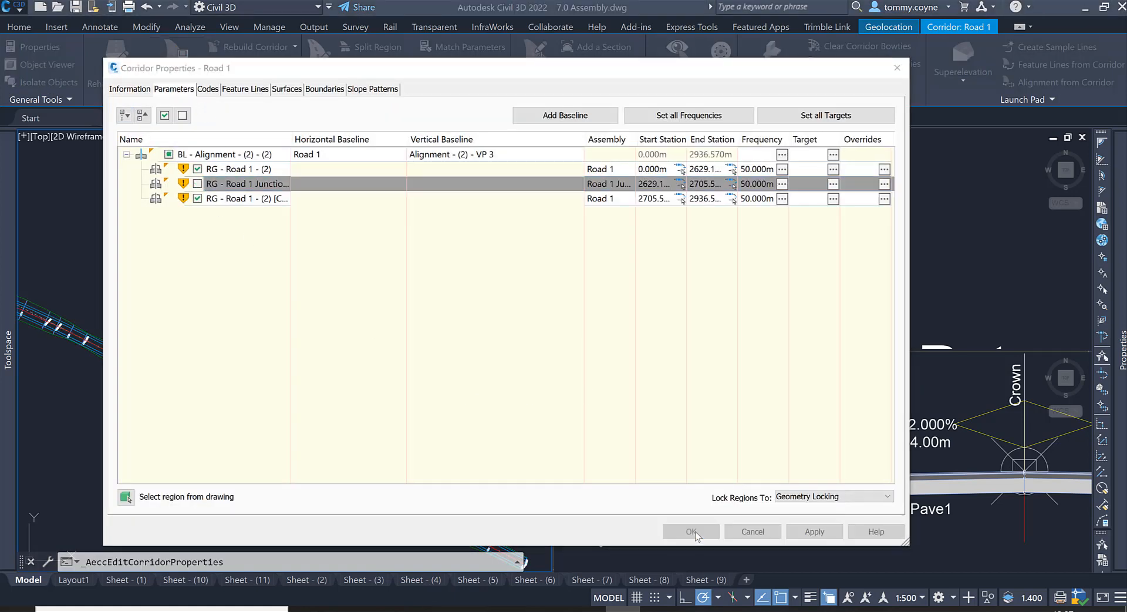
# Step: Accept the Road 1 region change and give the Road 1 corridor the solid-hatched Plan View code set style
pyautogui.click(482, 284)
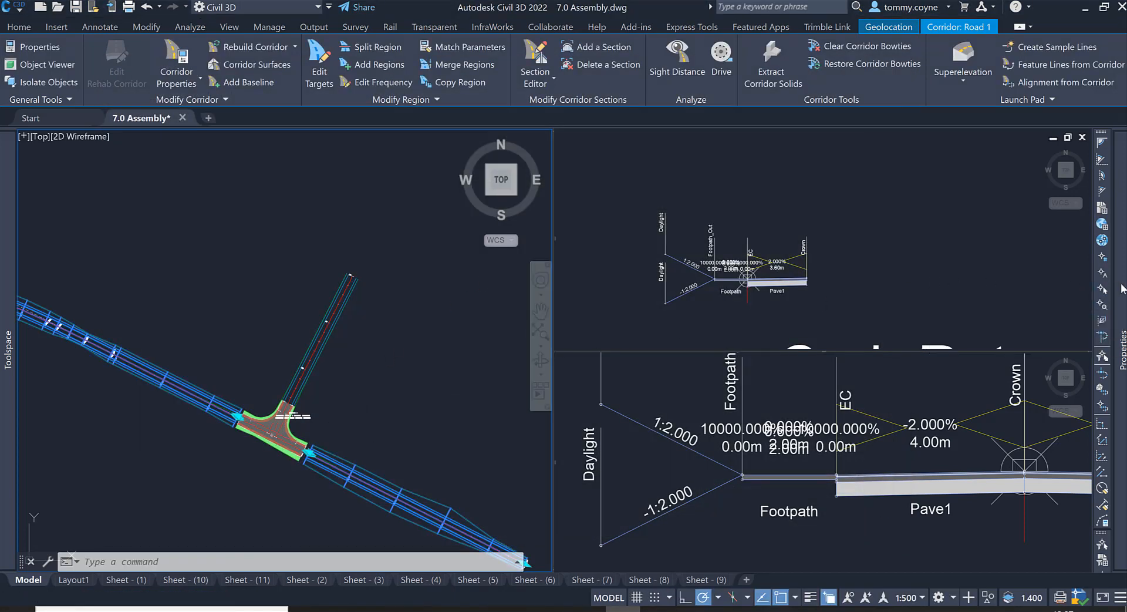
pyautogui.moveTo(1121, 288)
pyautogui.click(1055, 388)
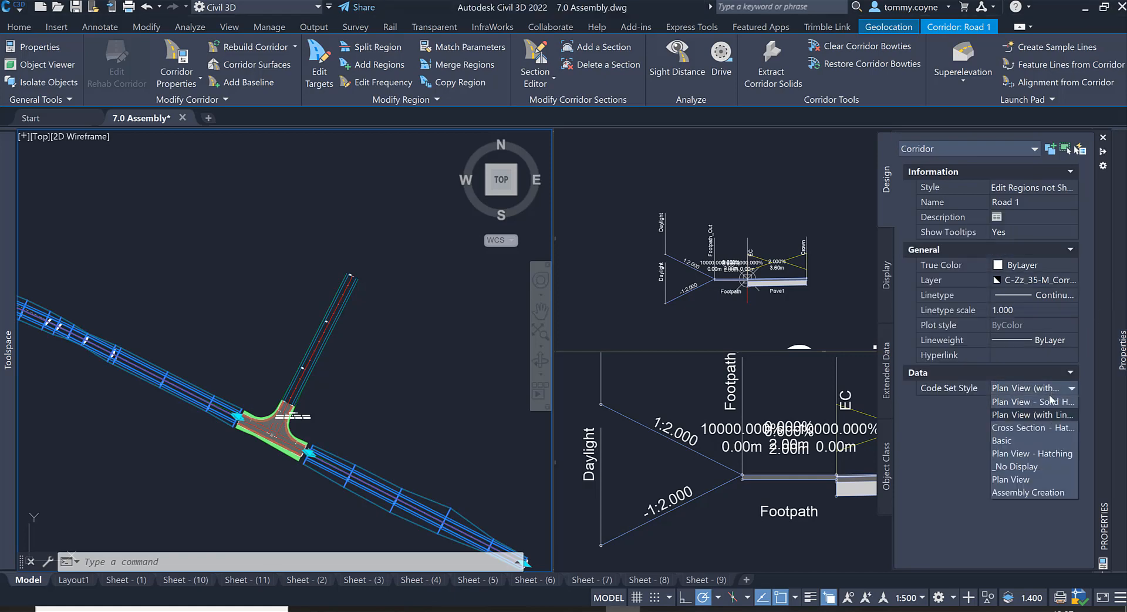
pyautogui.click(1051, 404)
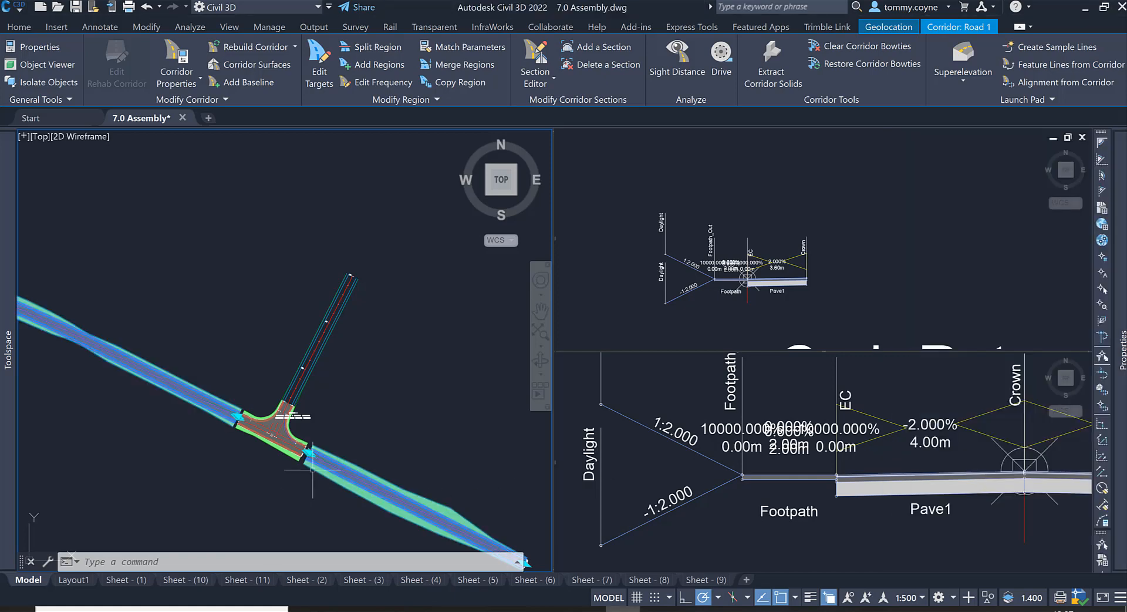
# Step: Stretch the start of the Road 1 region southeast of Junction 1 back to the junction's edge
pyautogui.scroll(10, 329, 490)
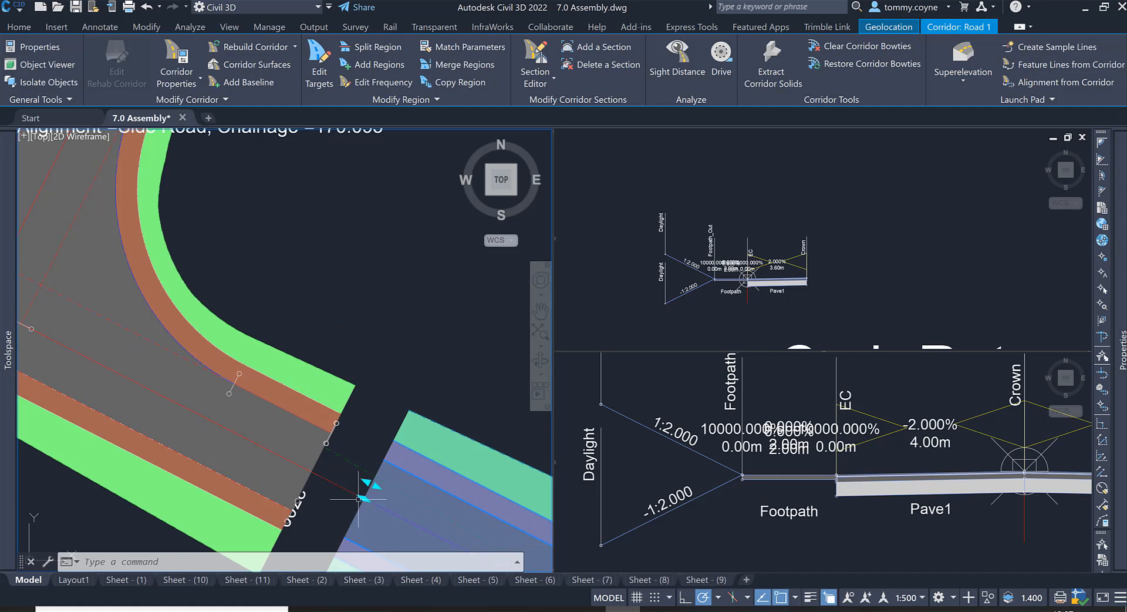
pyautogui.click(364, 498)
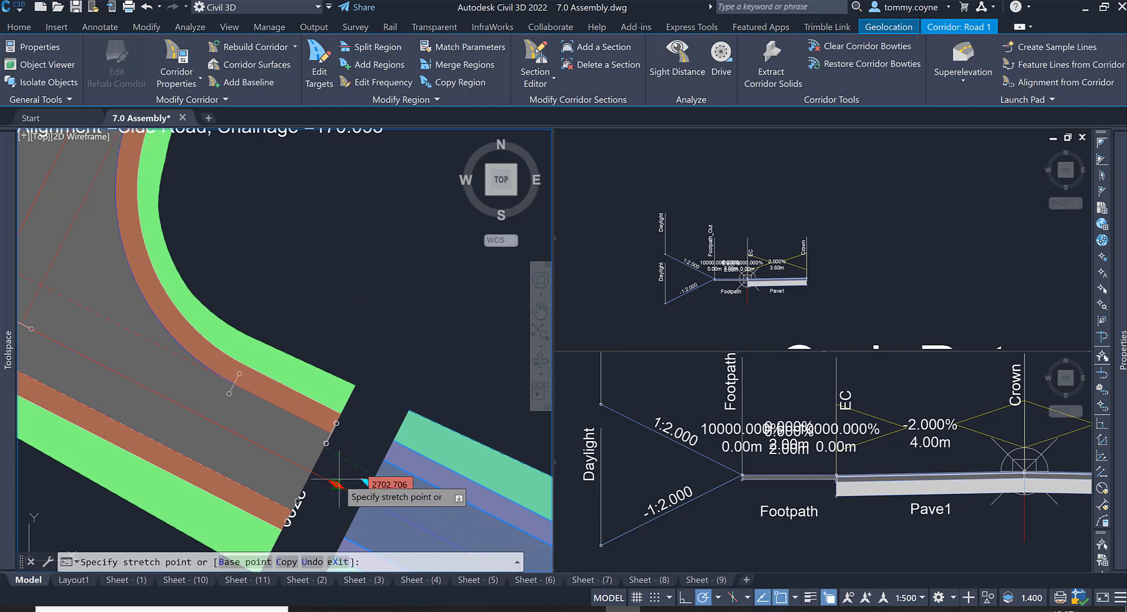
pyautogui.click(312, 464)
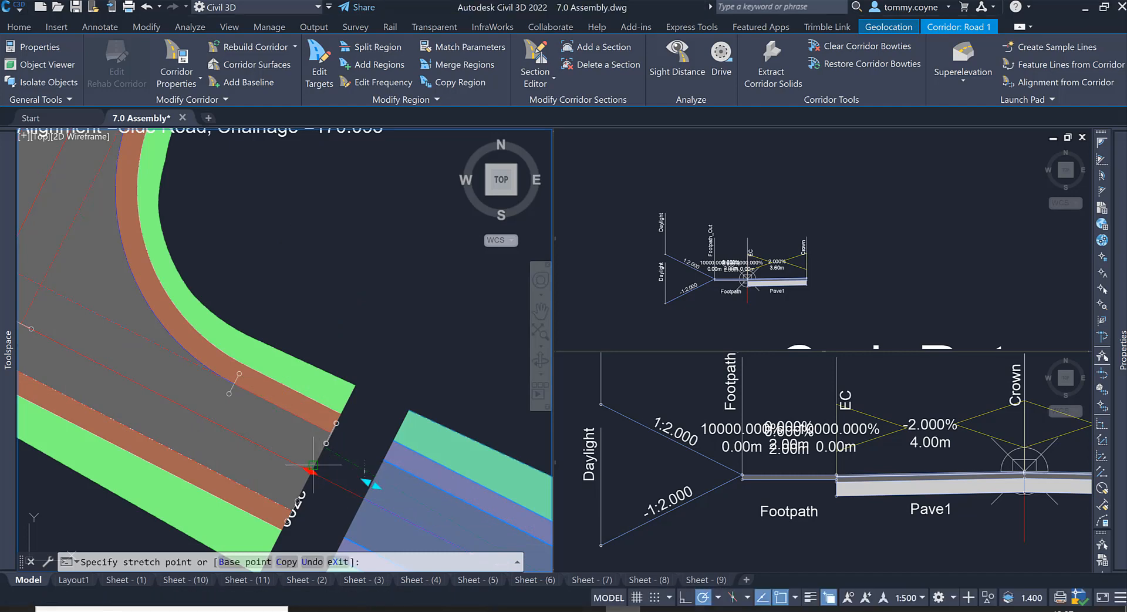
# Step: Extend the end of the Road 1 region northwest of Junction 1 to meet the junction's edge, and deselect the corridor
pyautogui.scroll(-5, 311, 465)
pyautogui.scroll(6, 118, 361)
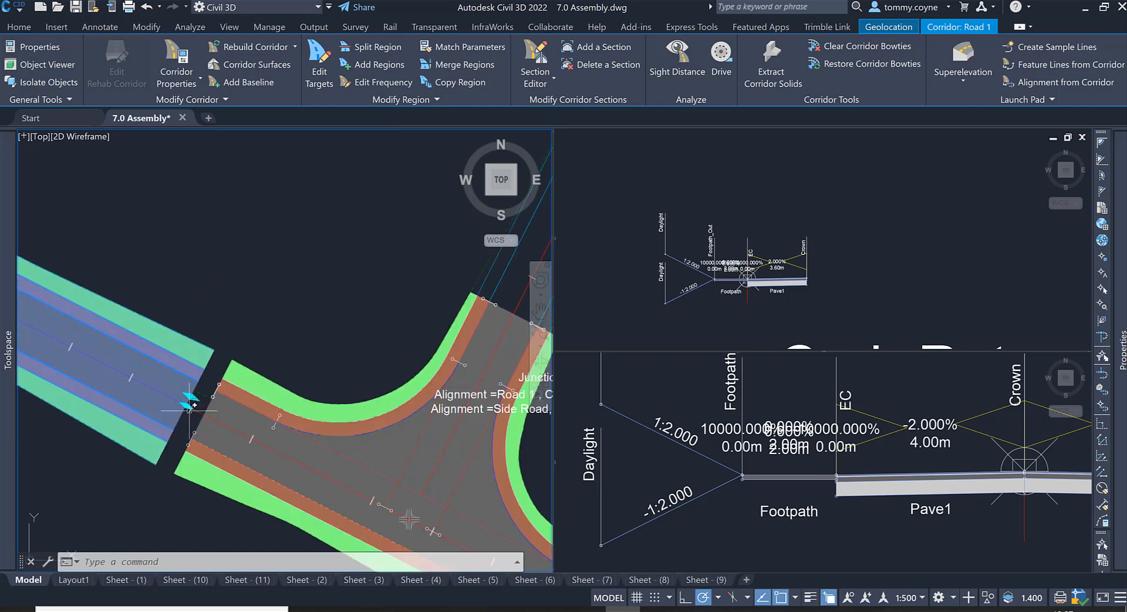
pyautogui.click(186, 405)
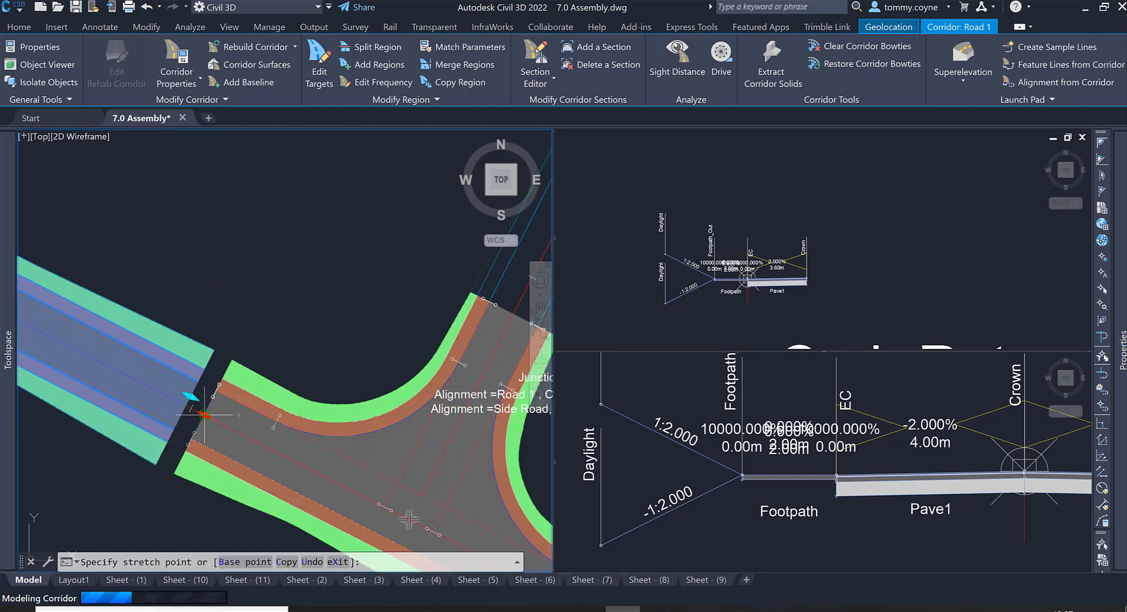
pyautogui.click(222, 424)
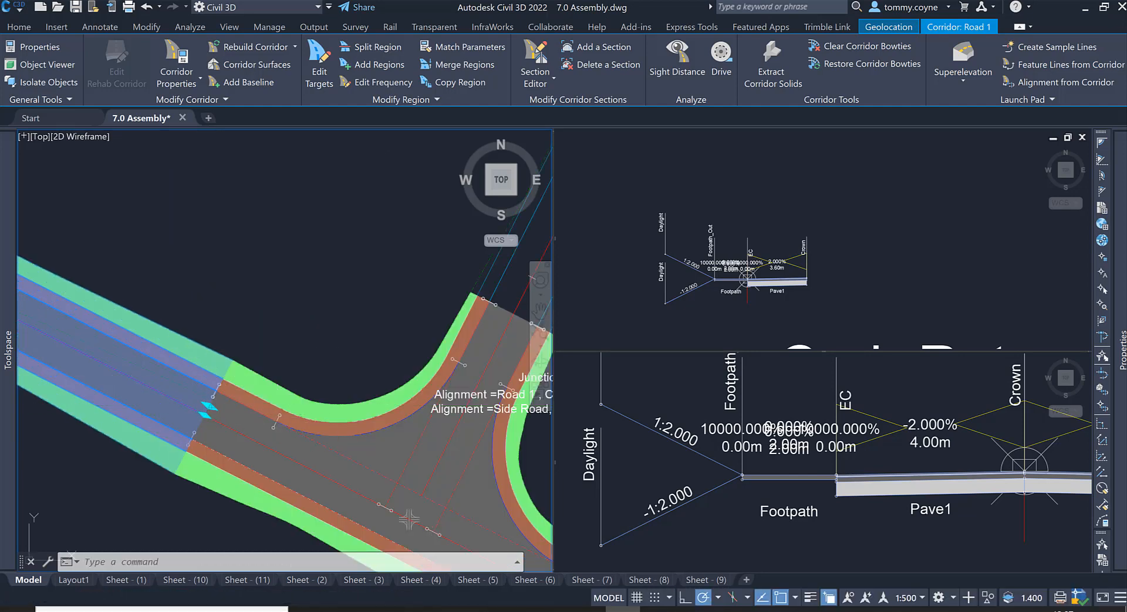
pyautogui.scroll(-5, 316, 350)
pyautogui.press('Escape')
# Step: Pull the Side Road corridor's junction end back to the edge of Junction 1, and deselect the corridor
pyautogui.click(306, 350)
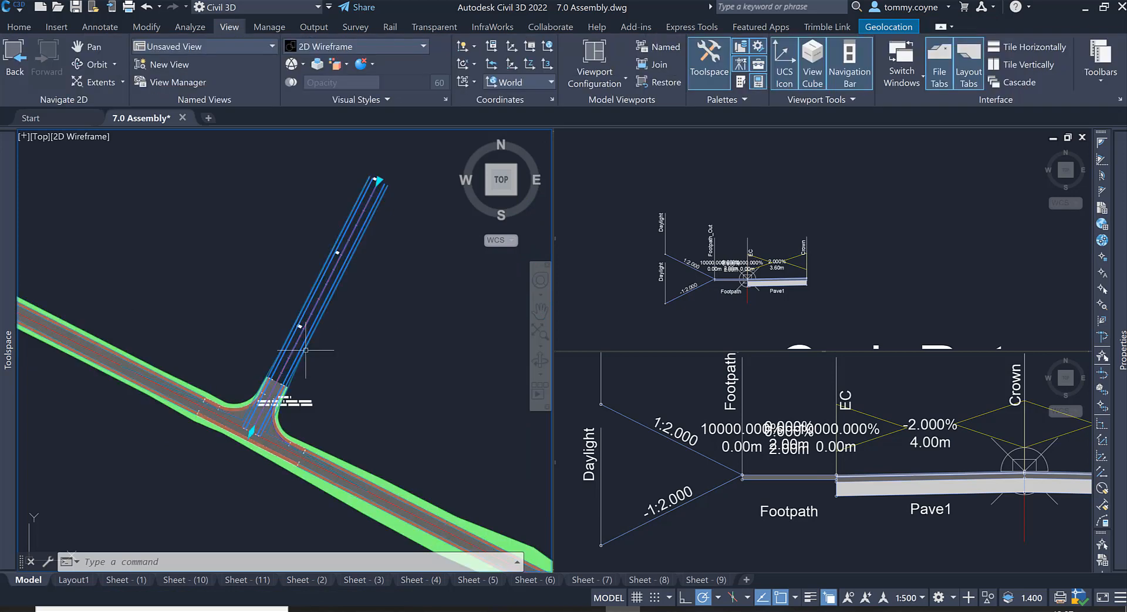
pyautogui.click(252, 430)
pyautogui.click(251, 438)
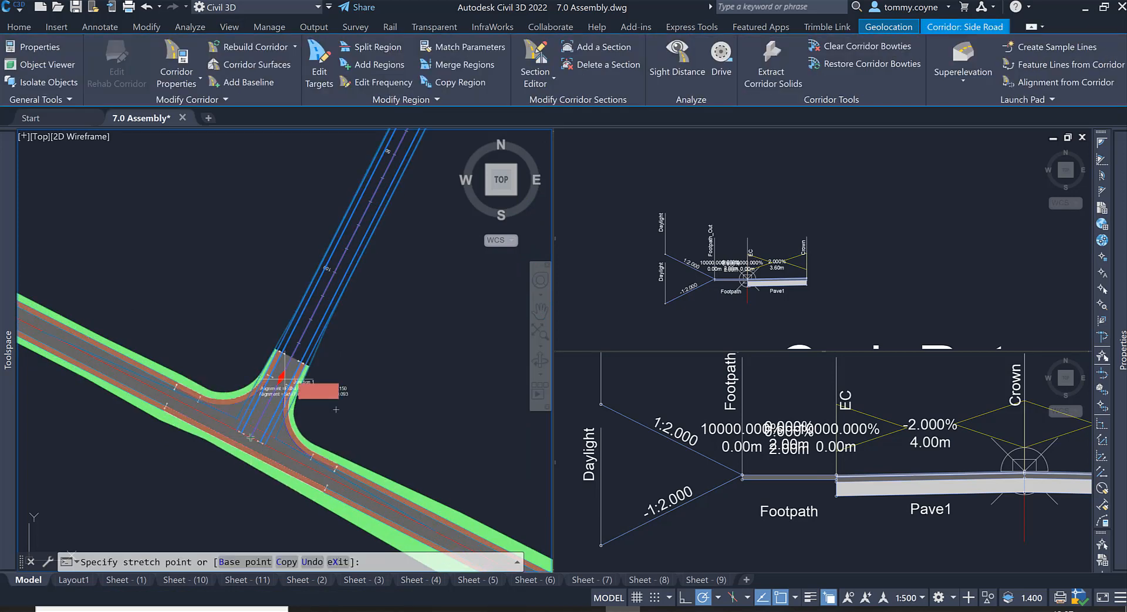
pyautogui.scroll(5, 292, 371)
pyautogui.click(291, 311)
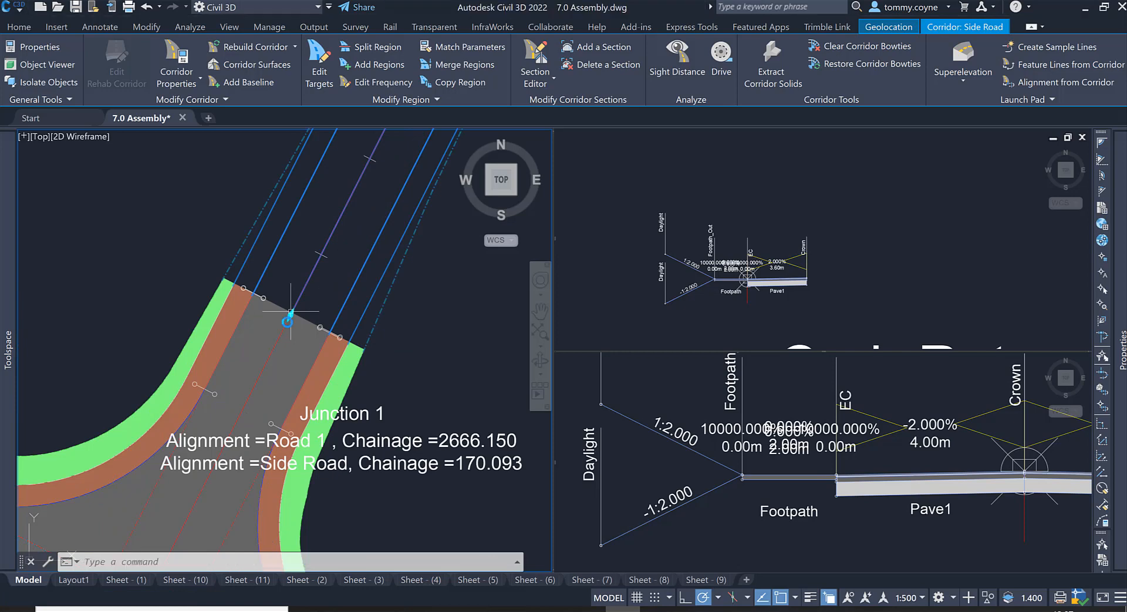
pyautogui.scroll(-6, 297, 326)
pyautogui.press('Escape')
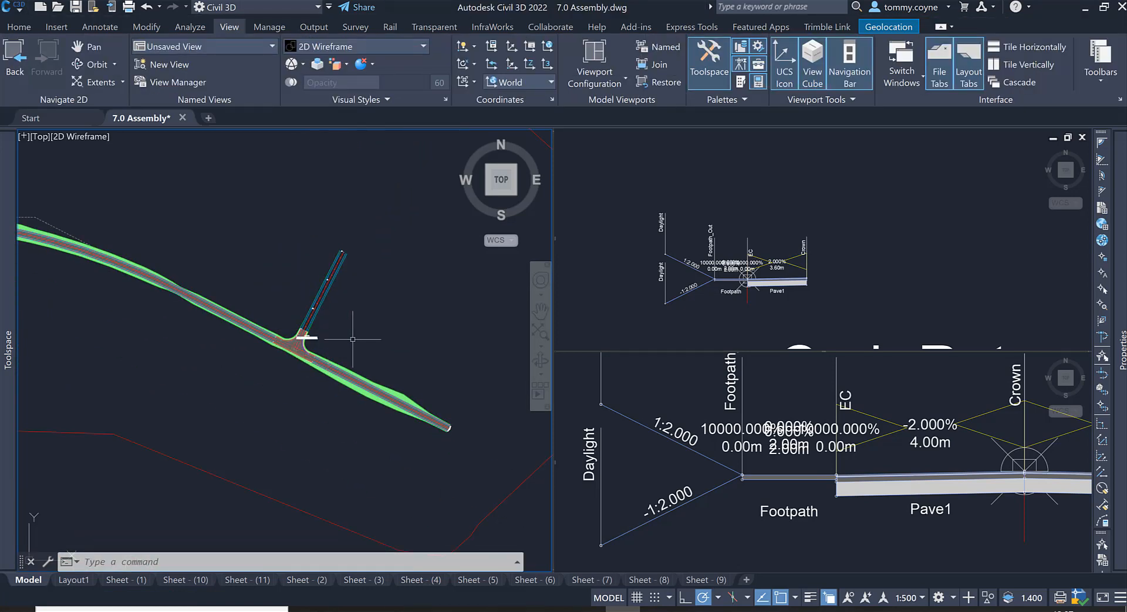